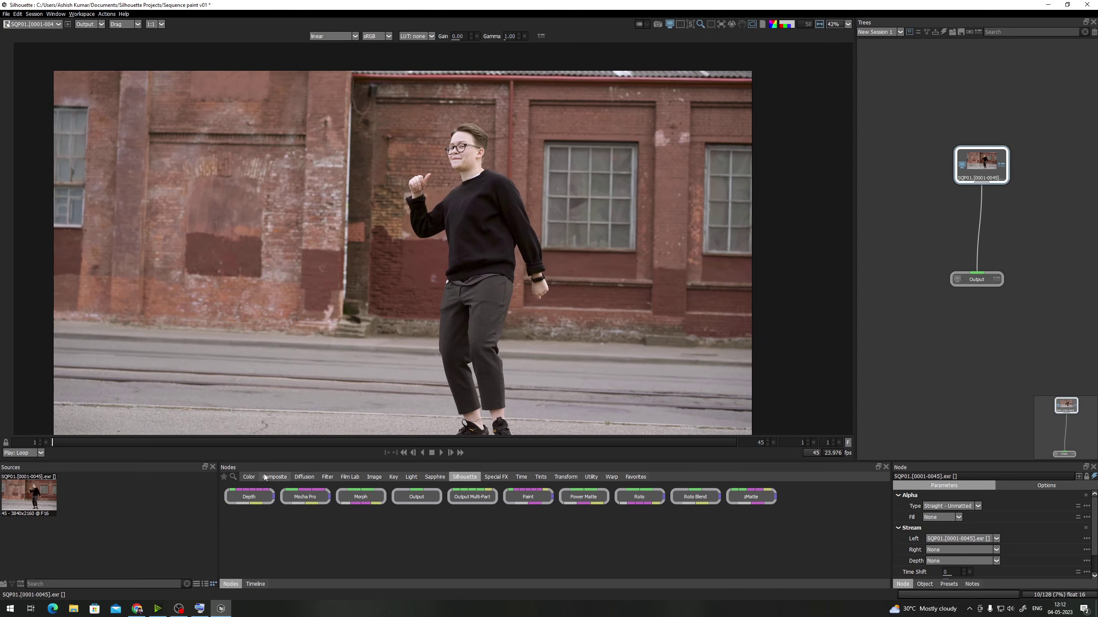
Browse the Image, Silhouette and Light node categories
left_click(327, 476)
left_click(375, 478)
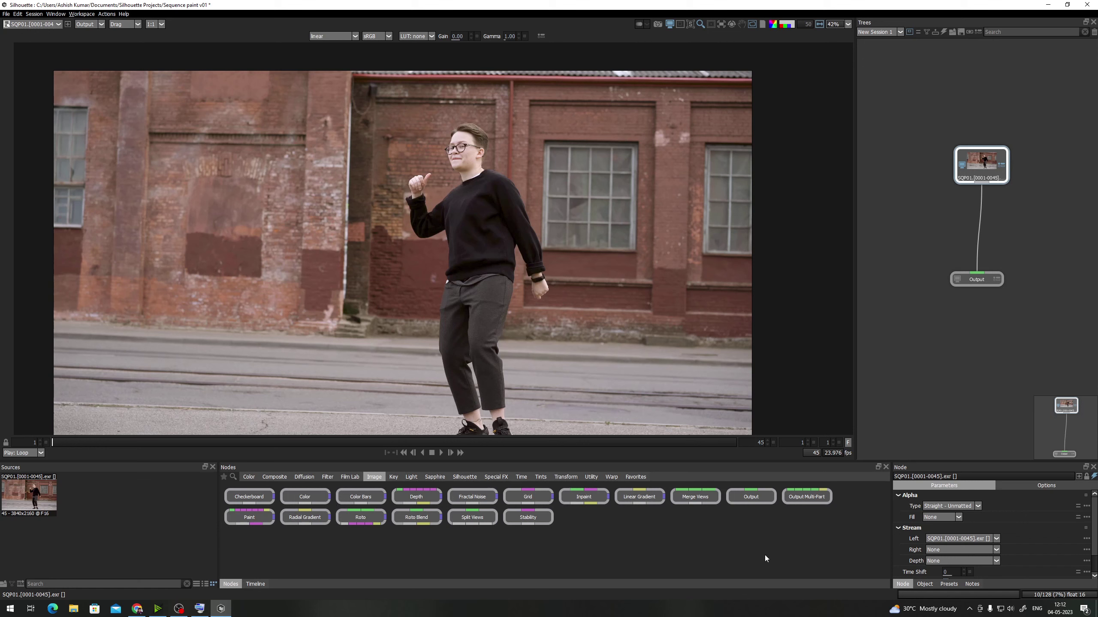
left_click(465, 477)
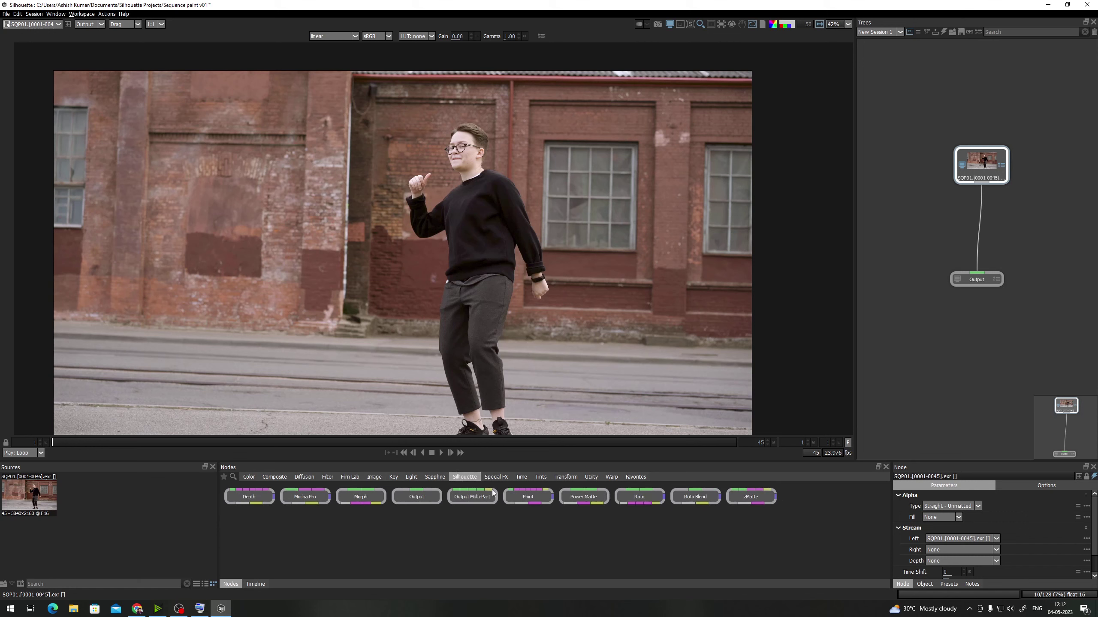
left_click(409, 477)
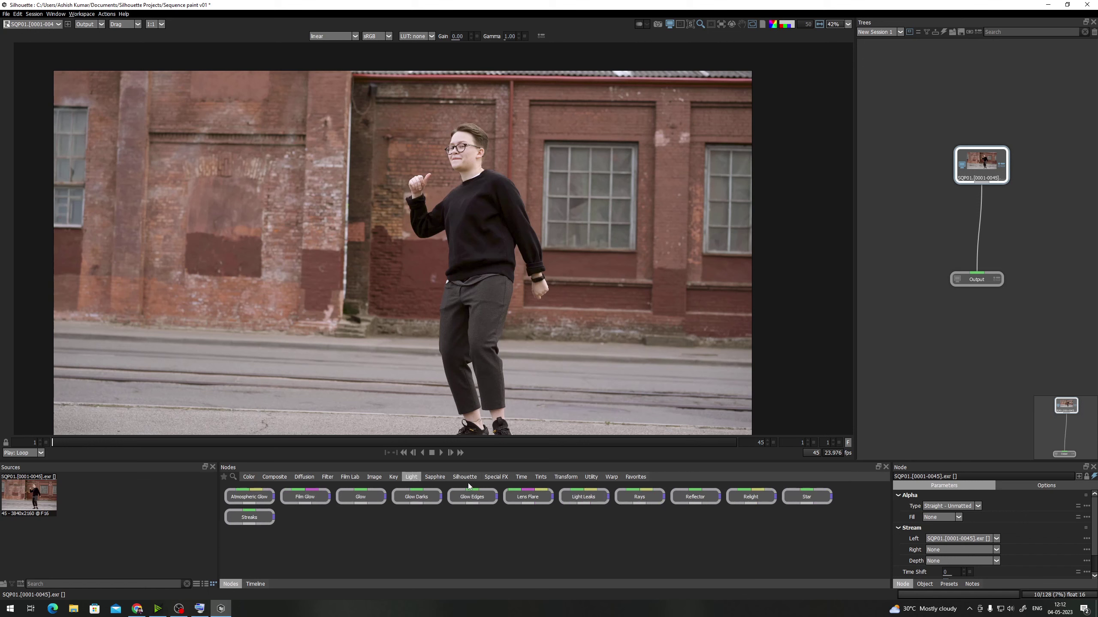
Search the node library for "roto" and "paint"
left_click(233, 477)
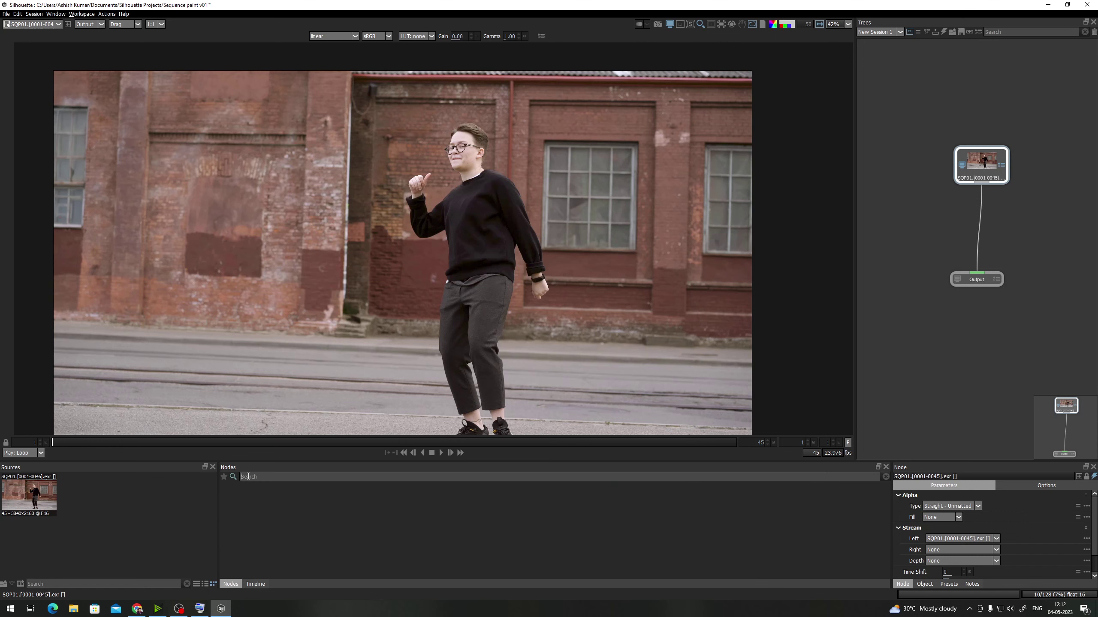
type("r")
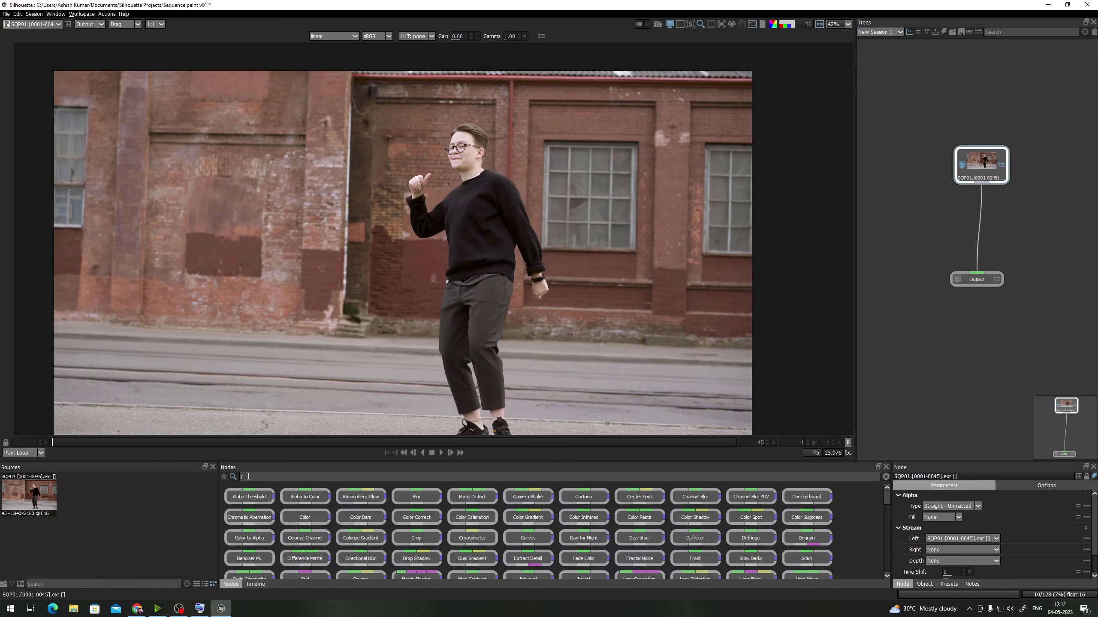
type("oto")
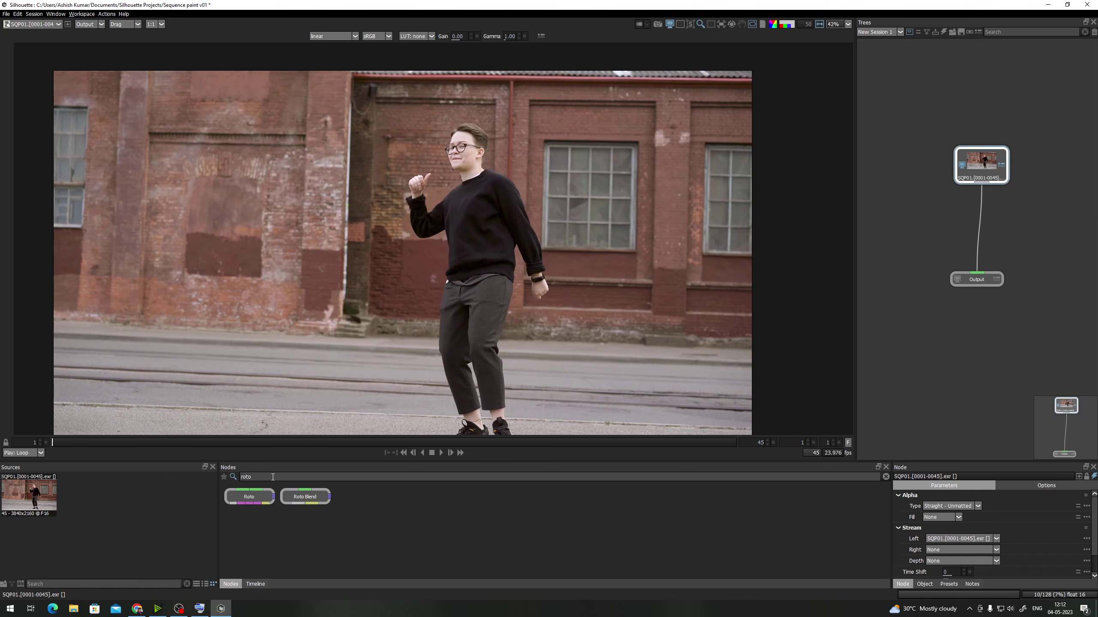
key("BackSpace")
key("BackSpace")
key("BackSpace")
key("BackSpace")
type("pai")
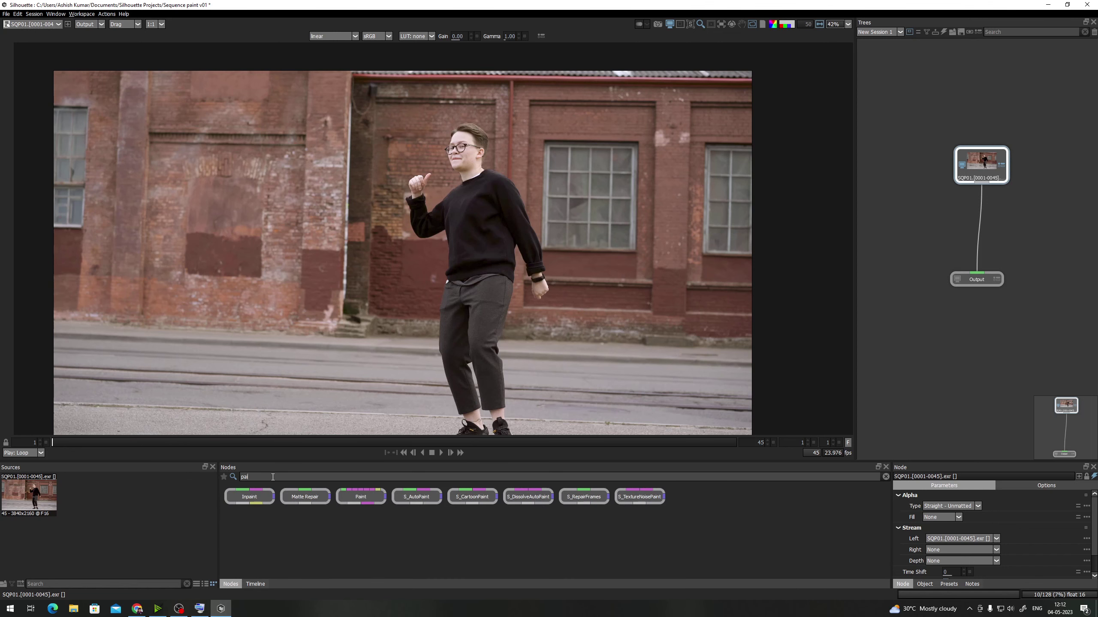
type("nt")
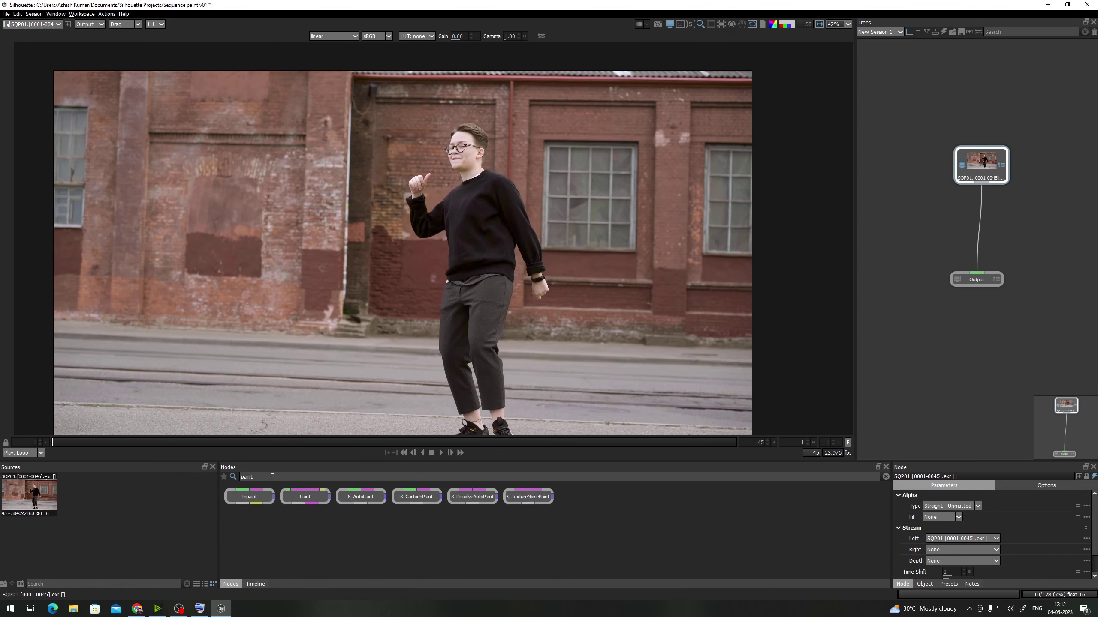
left_click(308, 500)
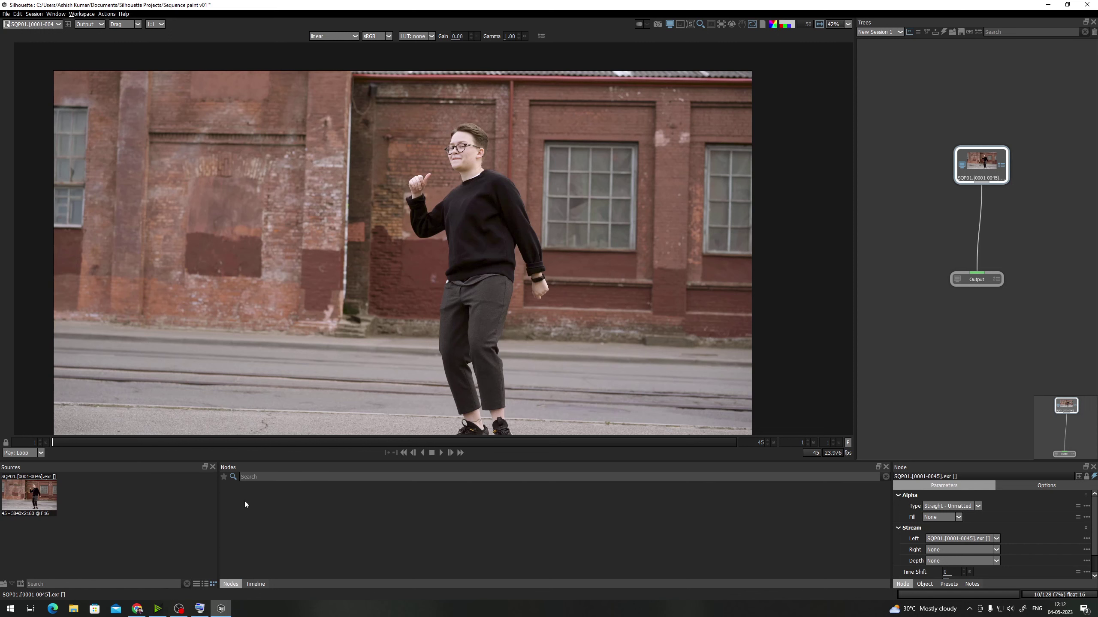
Insert a Paint node from the Silhouette category between the source clip and the Output node, and move the source node higher in the tree
left_click(233, 478)
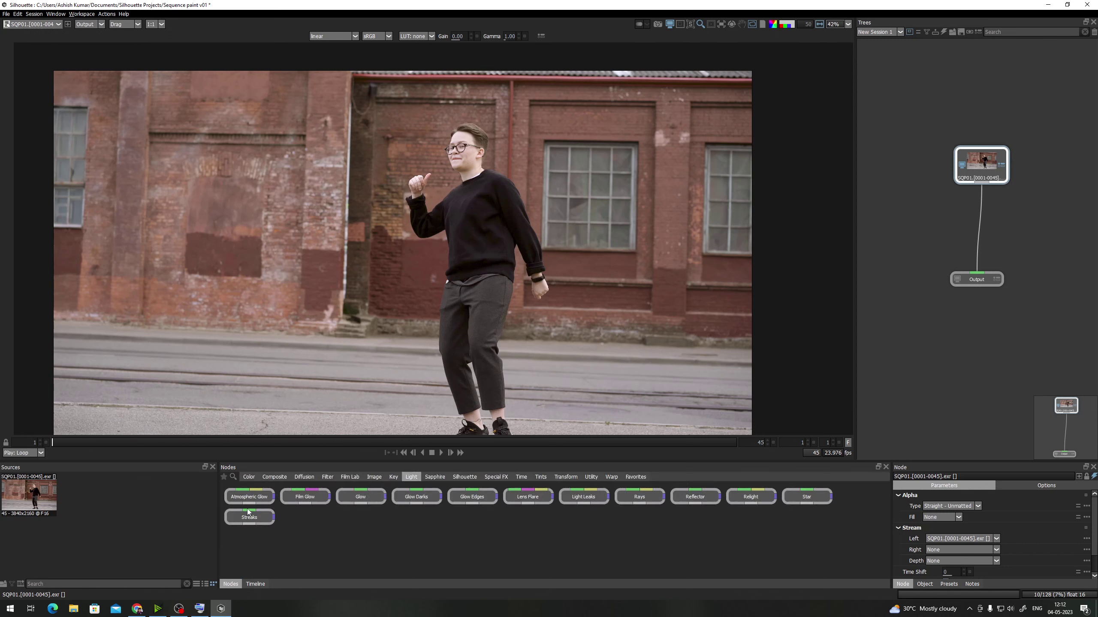
left_click(458, 479)
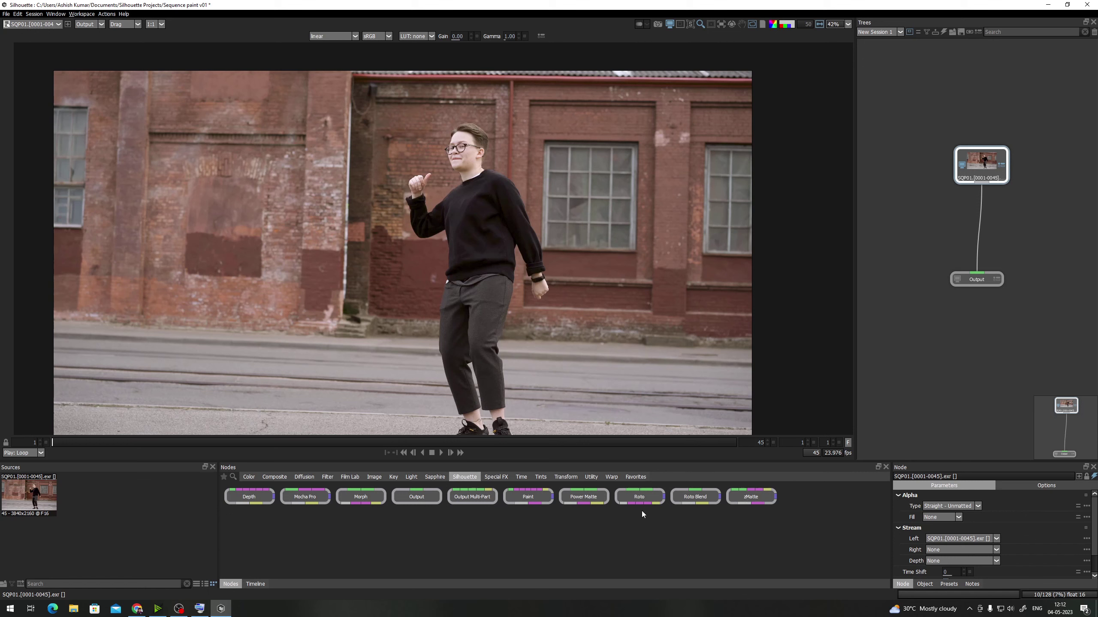
mouse_move(522, 499)
left_mouse_down()
mouse_move(890, 398)
mouse_move(1002, 233)
mouse_move(983, 219)
left_mouse_up()
left_click_drag(981, 171, 970, 146)
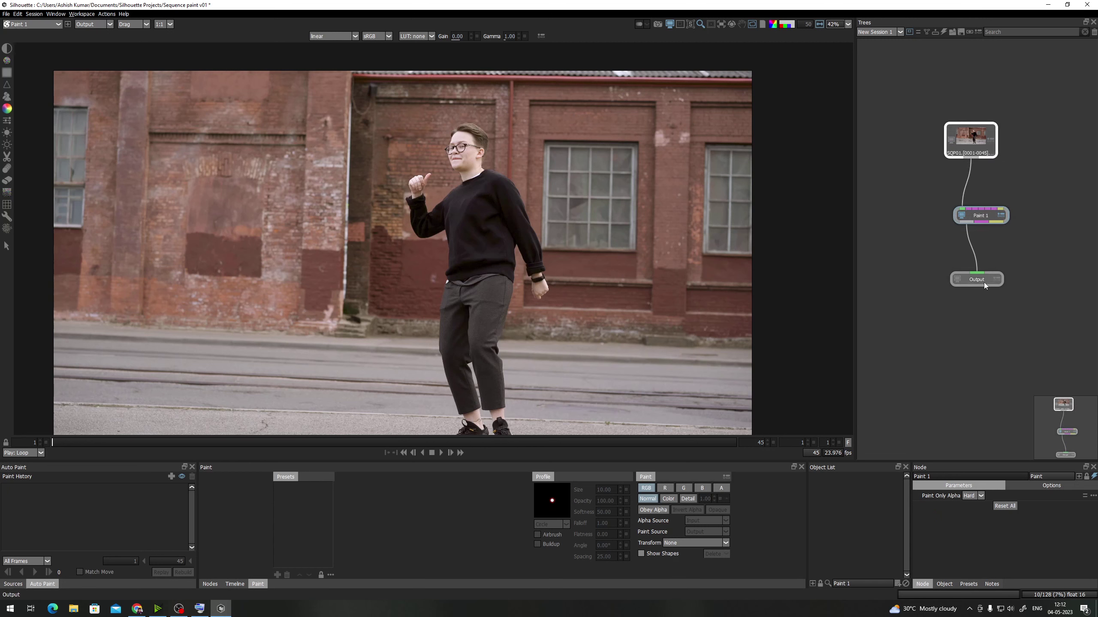
left_click(970, 219)
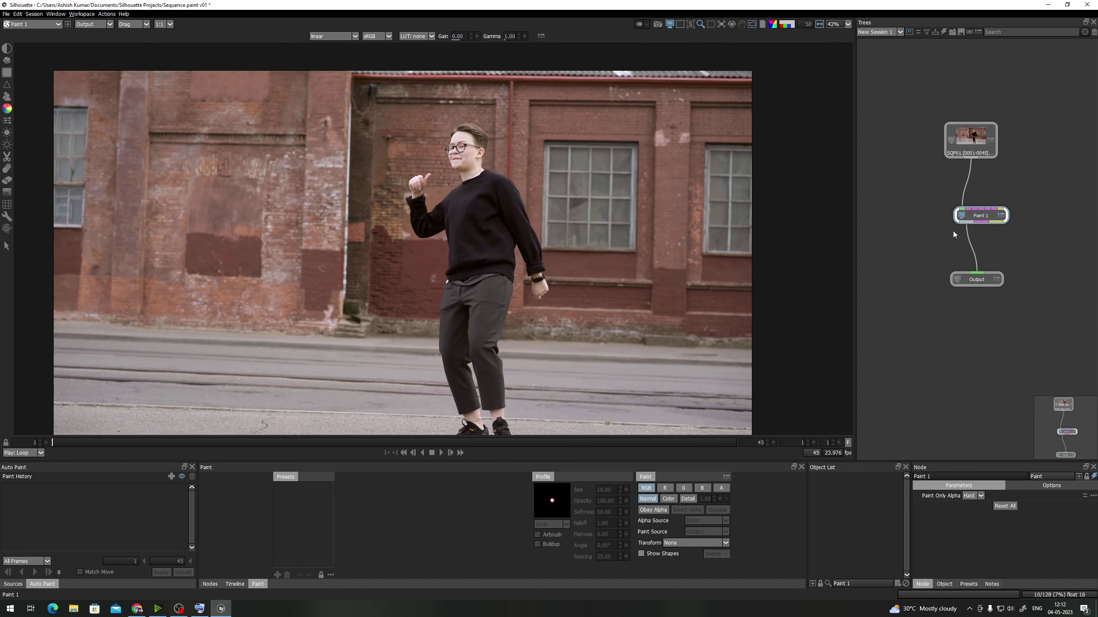
Play the clip through the Paint node, stop it and go to frame 35
left_click_drag(453, 256, 452, 221)
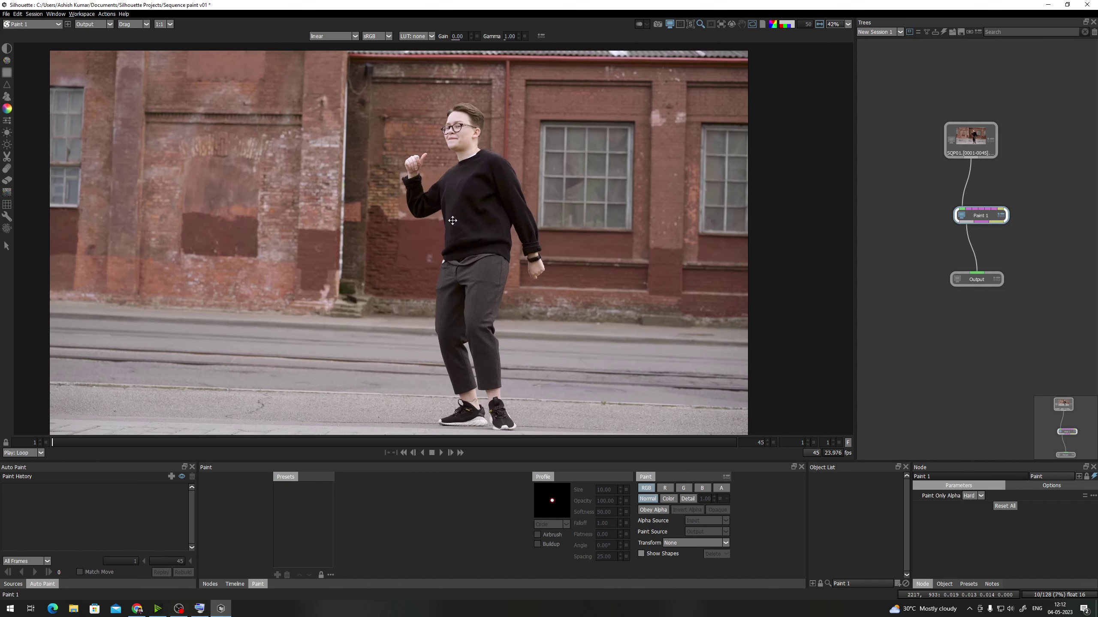
left_click(441, 454)
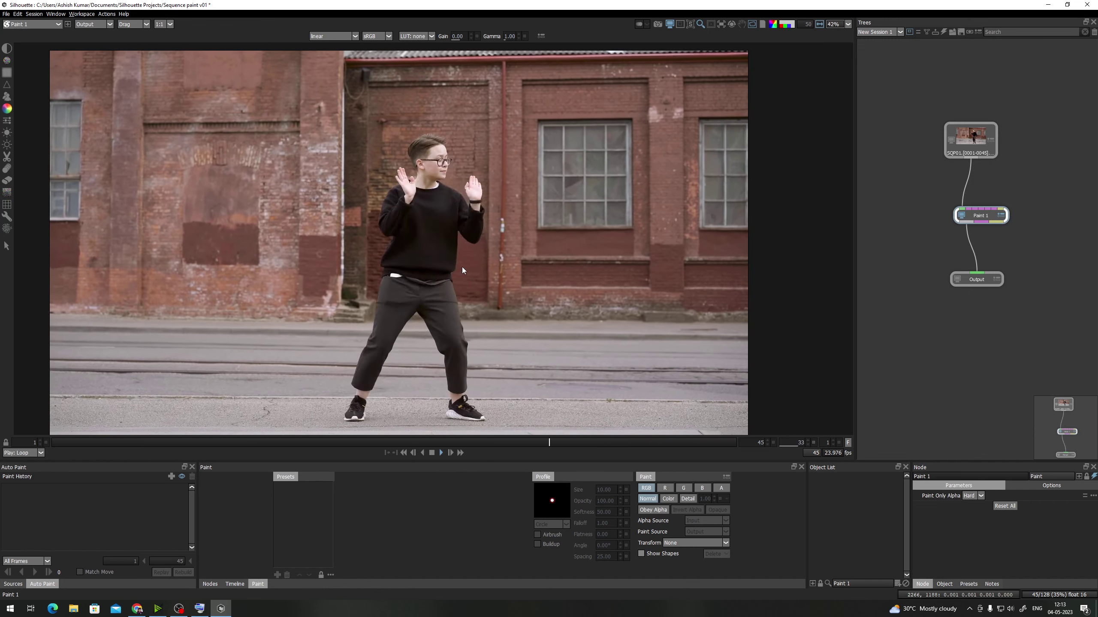
left_click(433, 453)
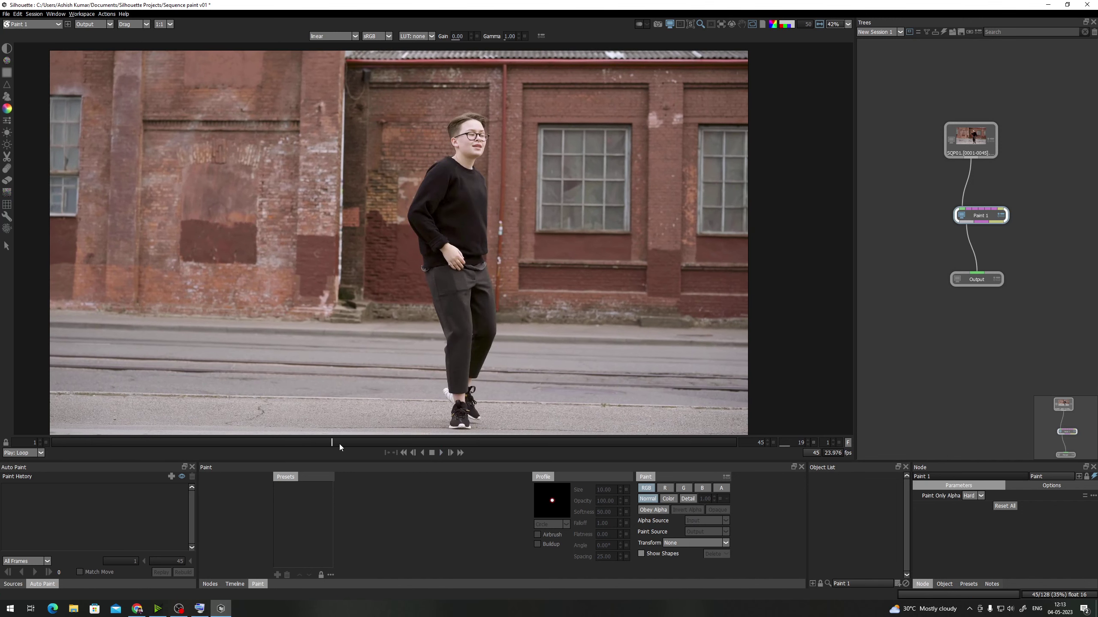
left_click_drag(339, 444, 580, 449)
Inspect the source, Paint and Output nodes one after another, ending with the Paint node active
left_click(970, 139)
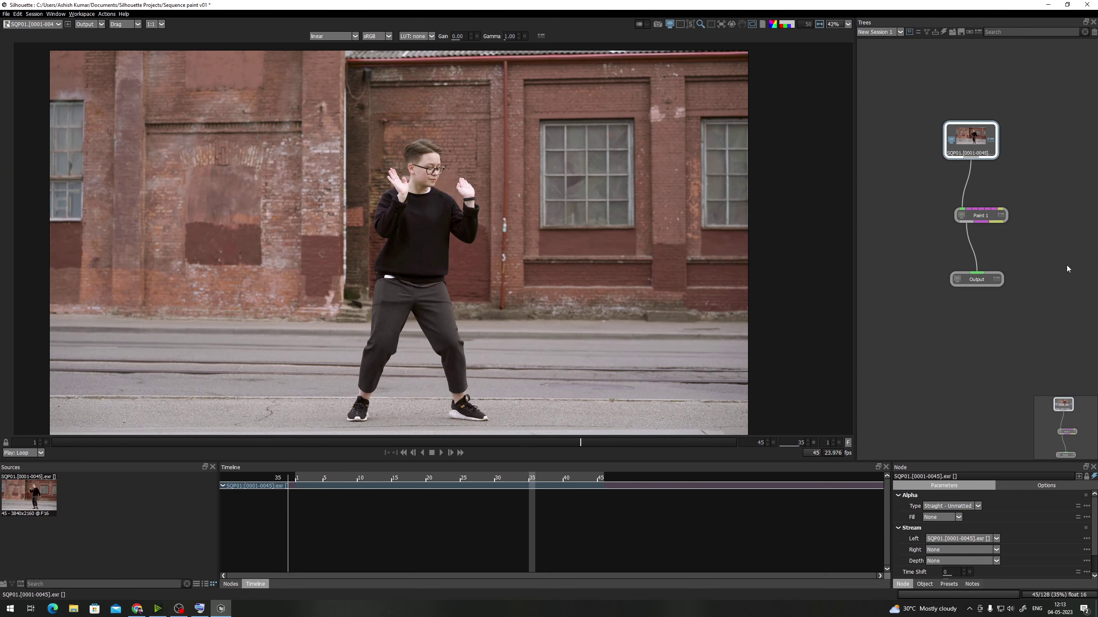
left_click(979, 217)
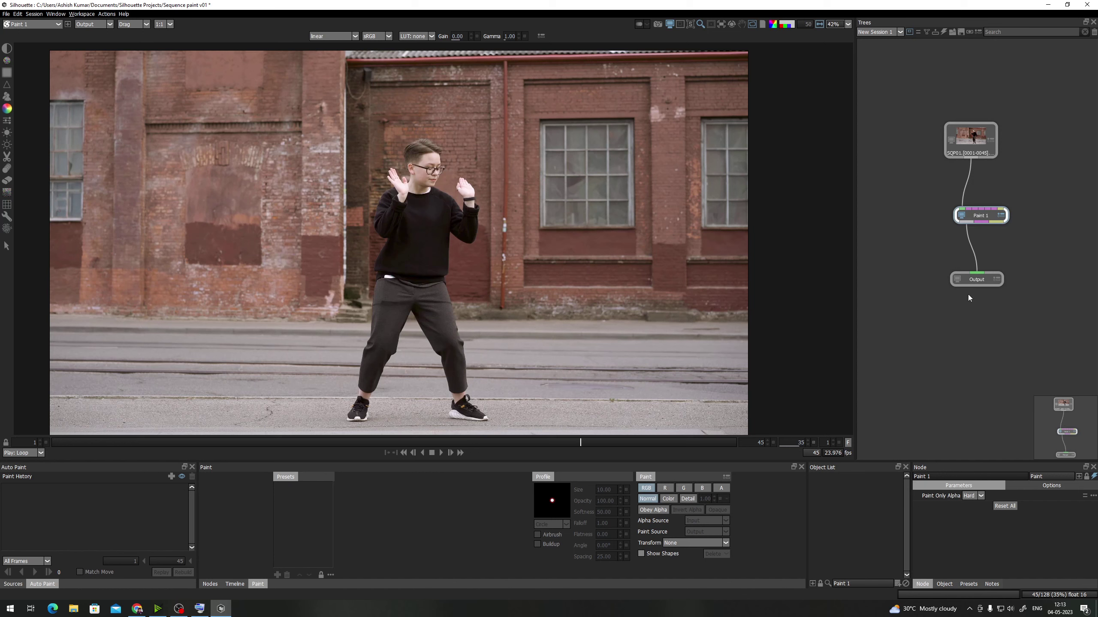
left_click(977, 279)
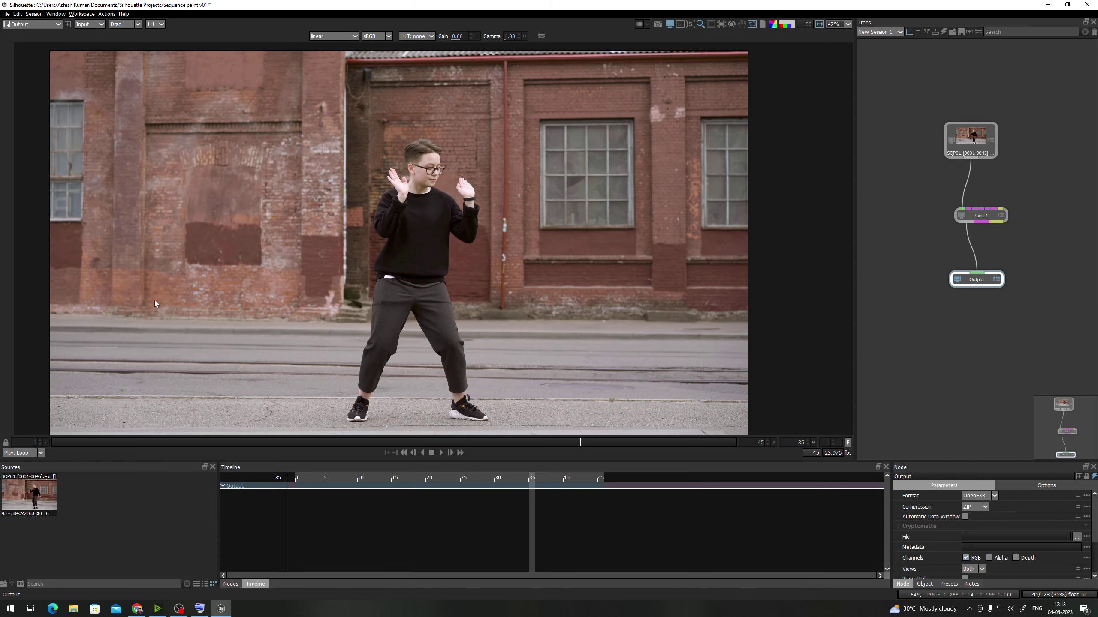
left_click(979, 217)
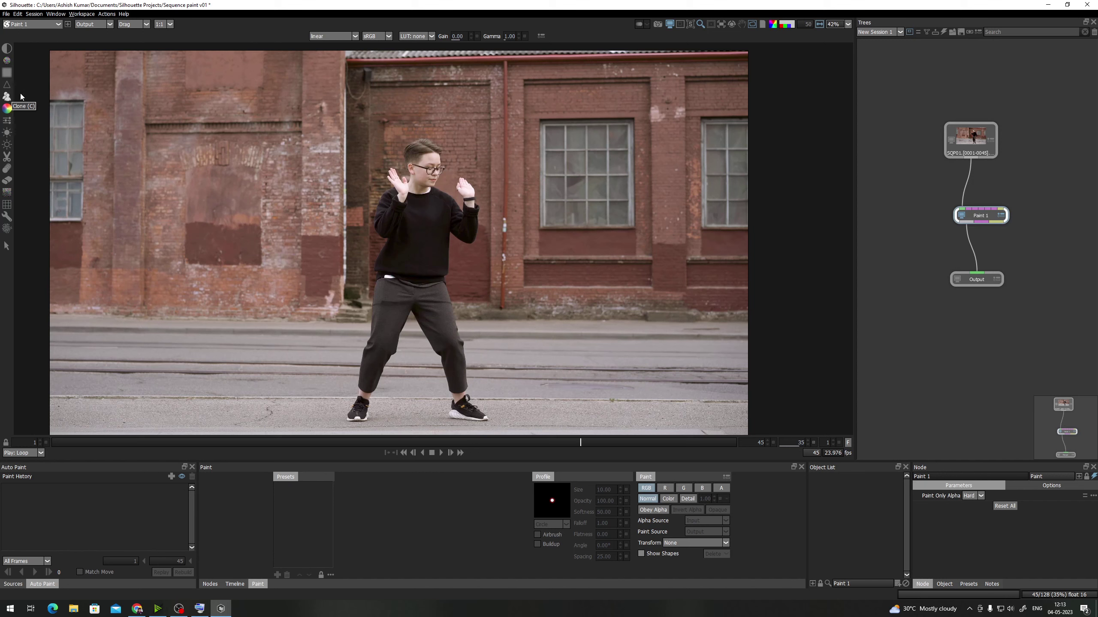
Switch the Paint node back and forth between the Clone and Drag brushes, ending with the Color brush
key("c")
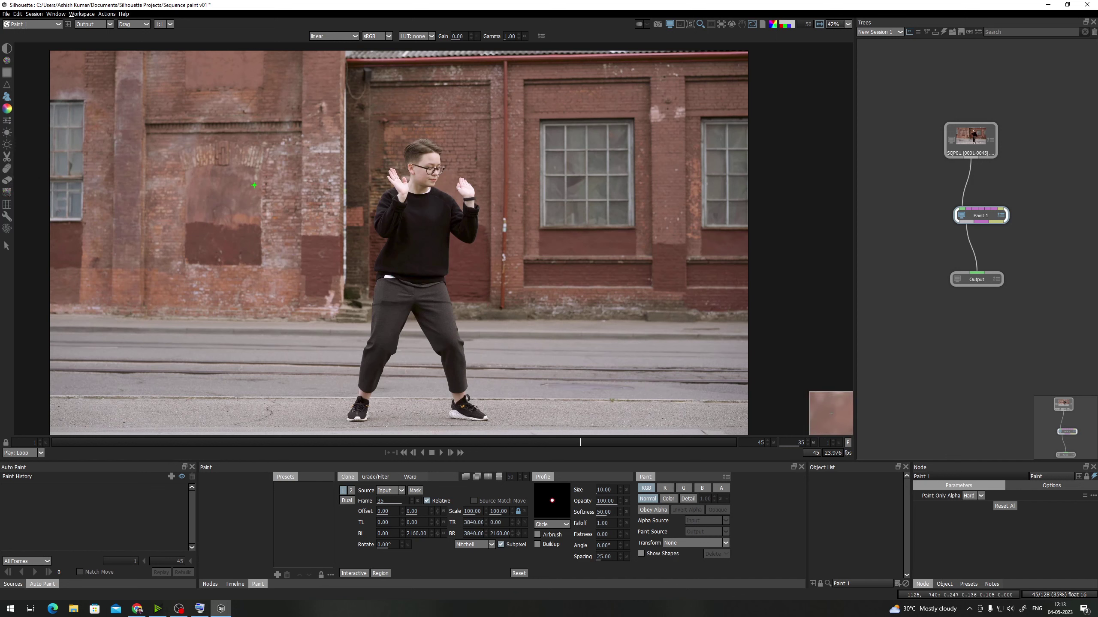
key("shift+d")
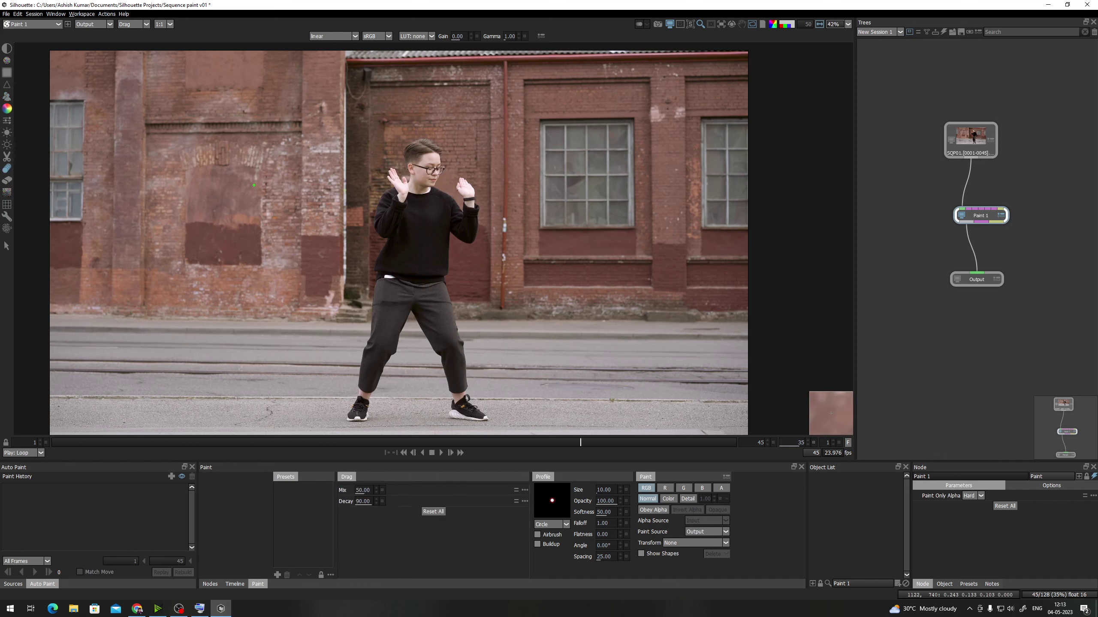
key("shift+c")
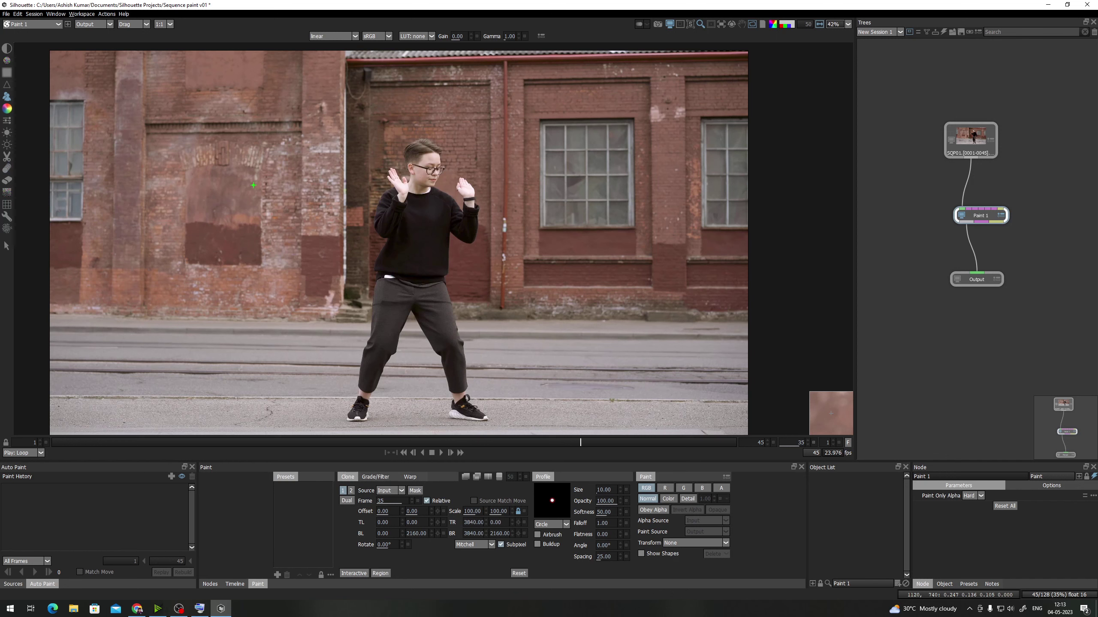
key("shift+d")
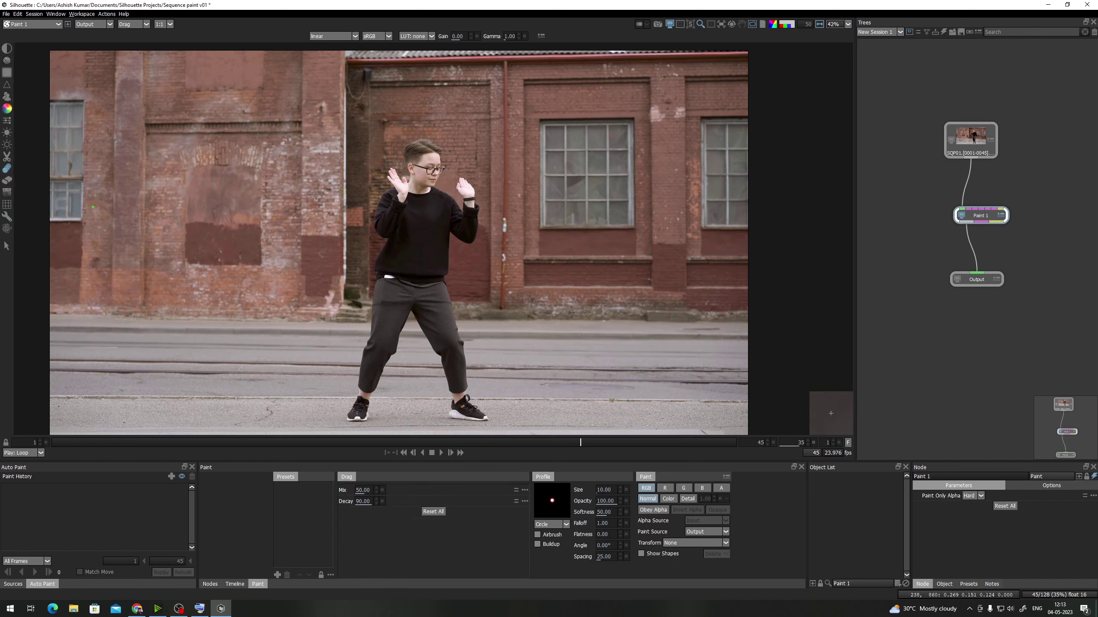
key("shift+c")
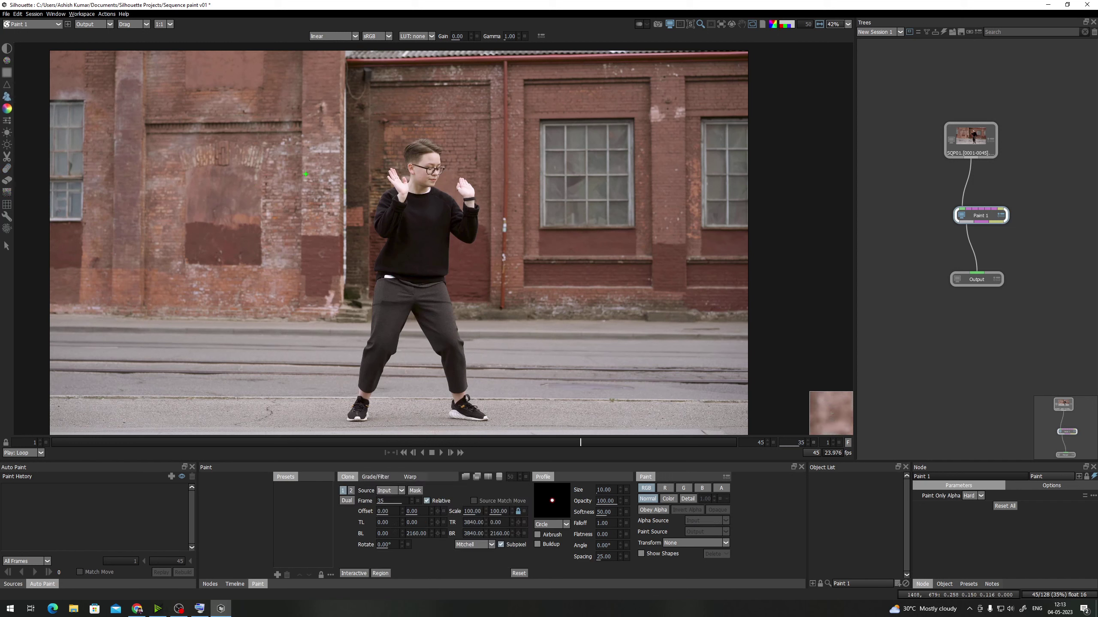
key("shift+d")
key("shift+o")
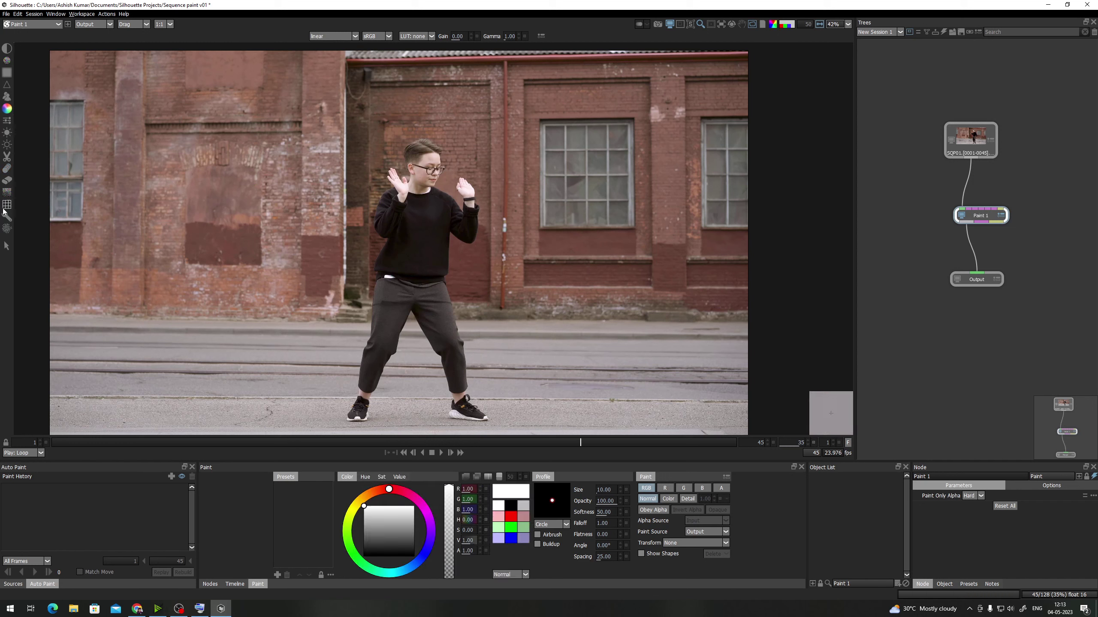
Activate the Drag brush and set its size to 104
left_click(7, 169)
scroll(277, 198, "up", 1)
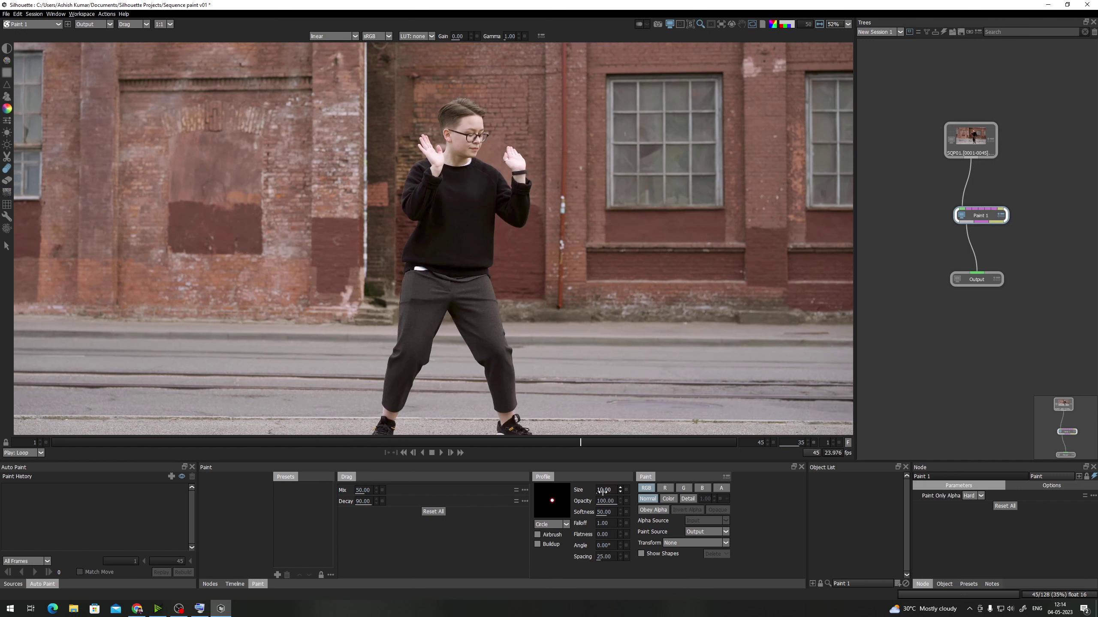
left_click_drag(614, 491, 554, 522)
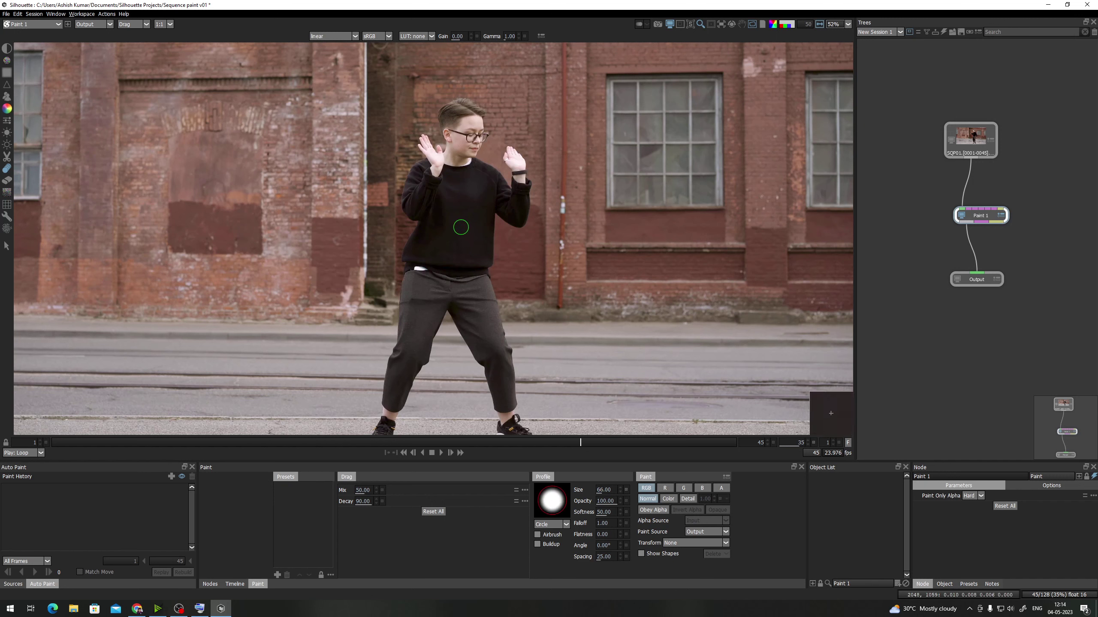
left_click_drag(605, 492, 623, 490)
Switch to the On-Screen Keyboard to examine the square bracket characters, and minimize it
mouse_move(200, 608)
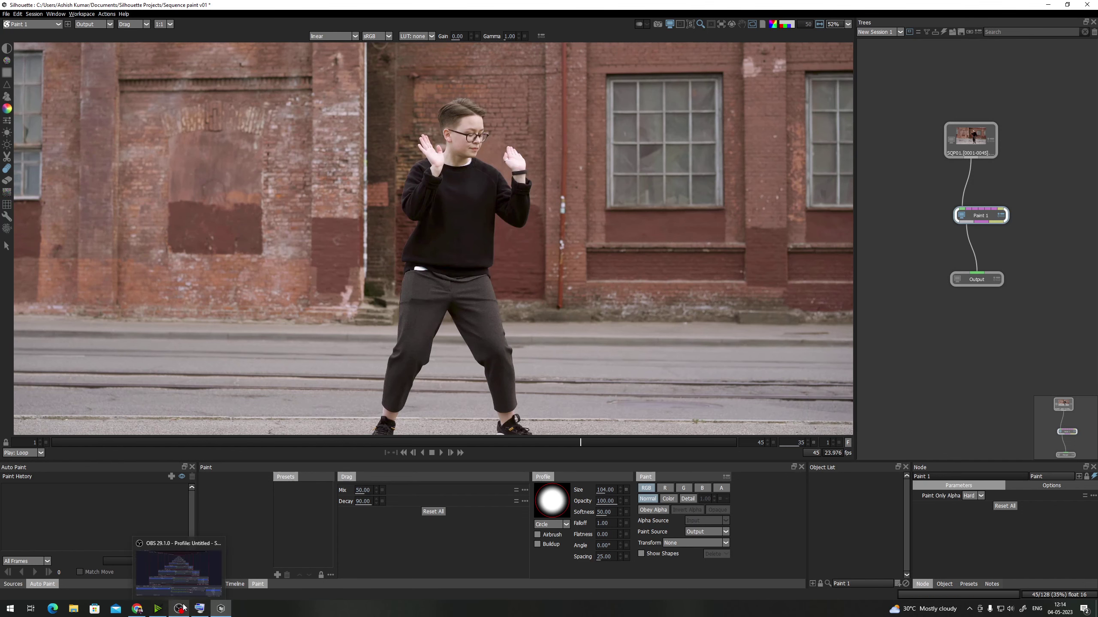
left_click(199, 609)
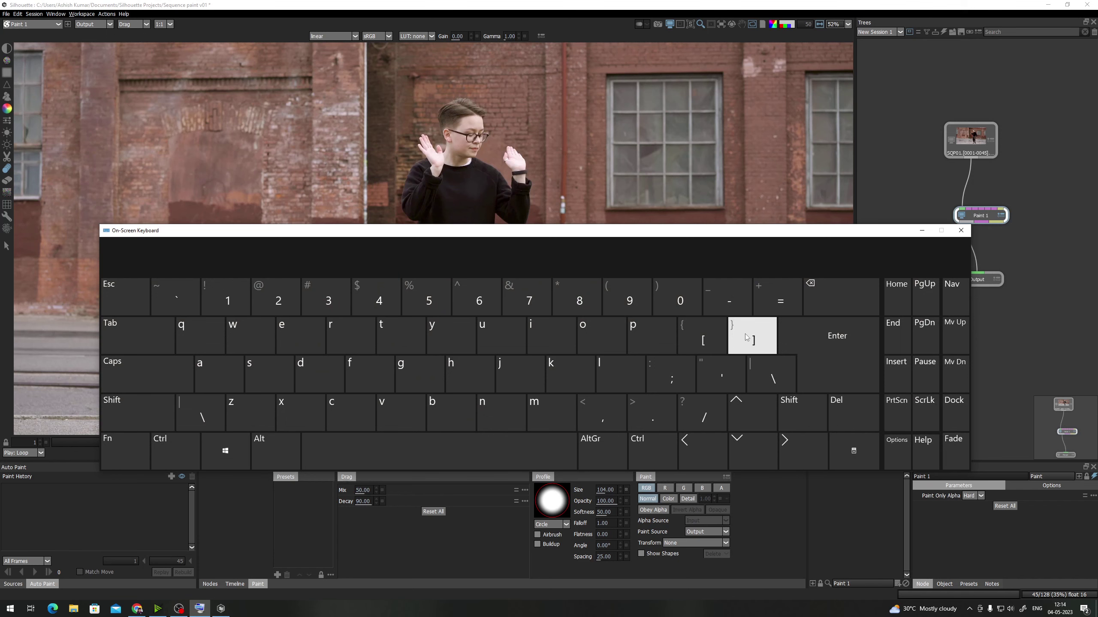
left_click(922, 230)
Reduce the Drag brush size to about 19
key("bracketleft")
key("bracketleft")
key("bracketleft")
key("bracketleft")
key("bracketleft")
key("bracketleft")
key("bracketleft")
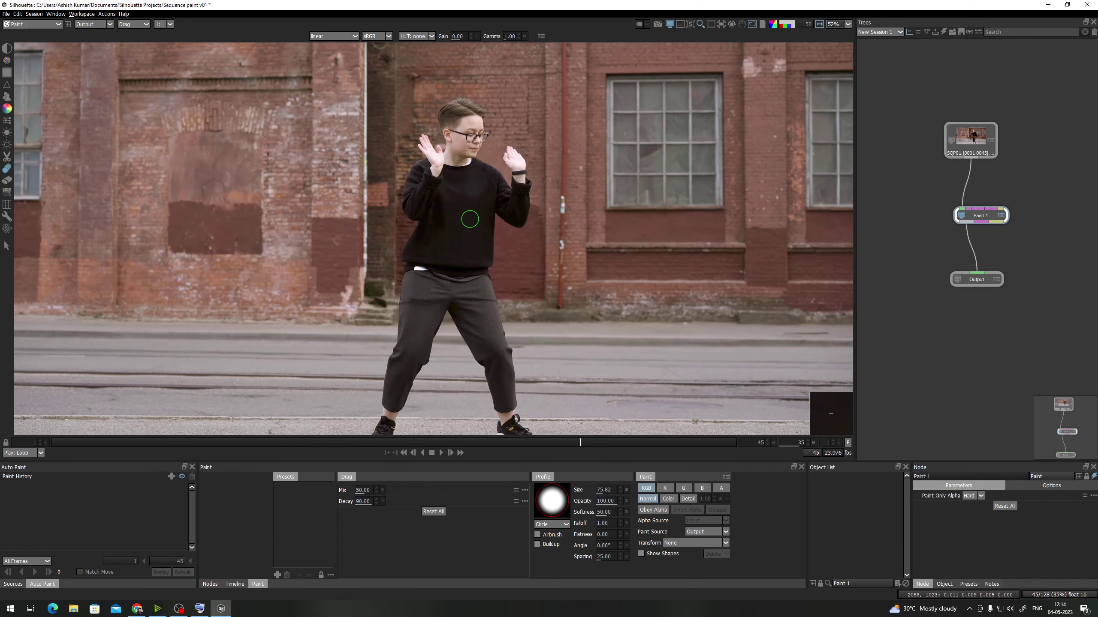
key("bracketleft")
key("bracketleft")
key("bracketleft")
key("bracketleft")
key("bracketleft")
key("bracketleft")
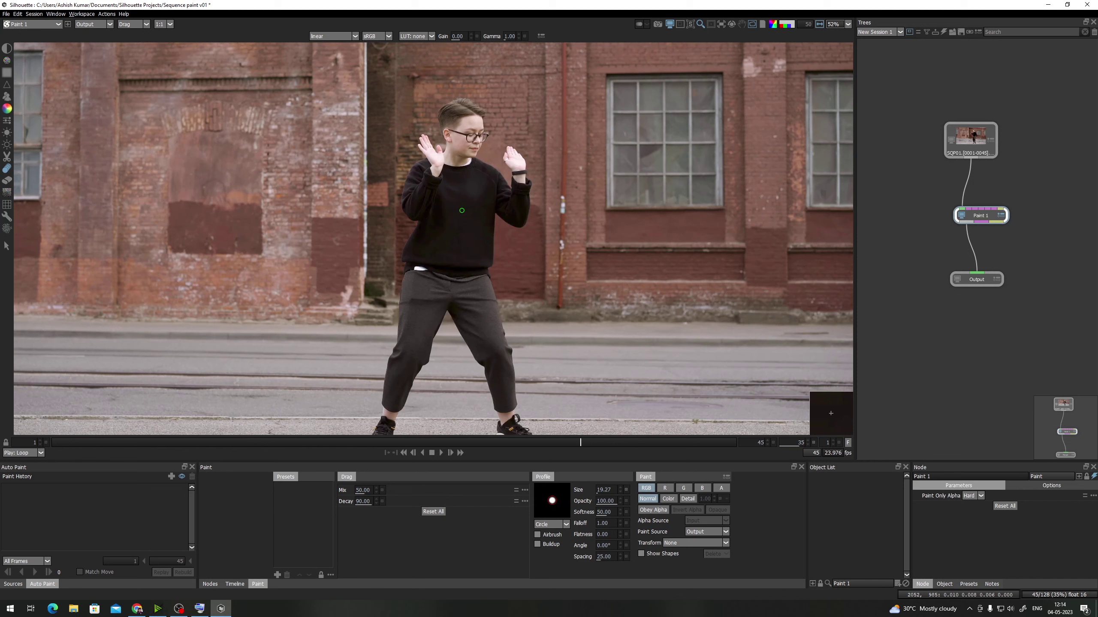
Enlarge the Drag brush size to about 172
key("bracketright")
key("bracketright")
key("bracketright")
key("bracketright")
key("bracketright")
key("bracketright")
key("bracketright")
key("bracketright")
key("bracketright")
key("bracketright")
key("bracketright")
key("bracketright")
key("bracketright")
key("bracketright")
key("bracketright")
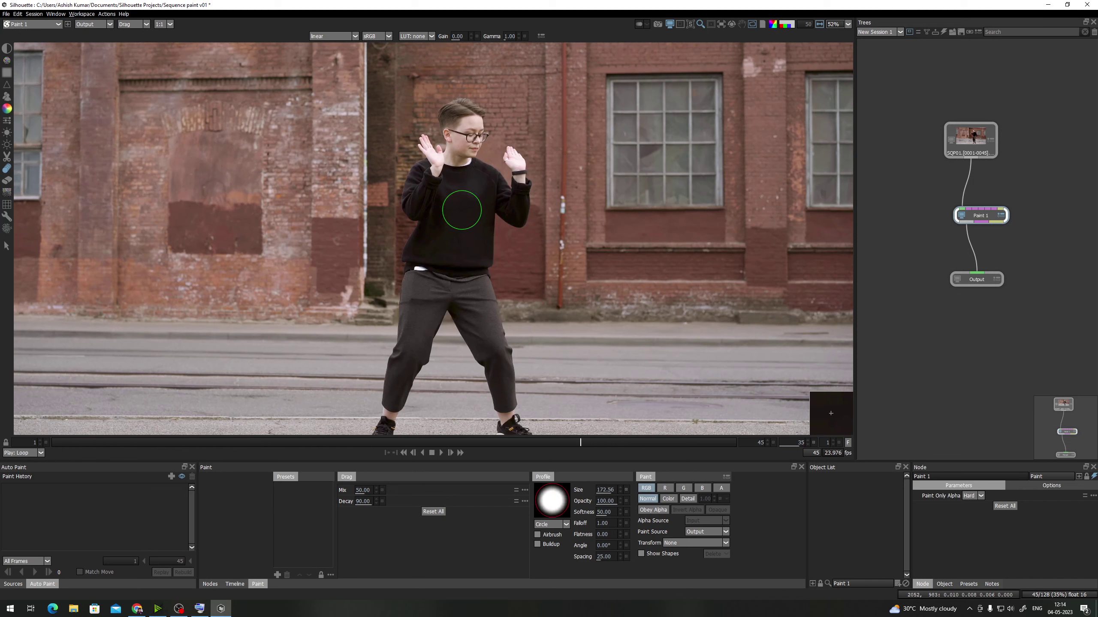
Grow and shrink the Drag brush repeatedly, leaving its size at about 122
key("bracketright")
key("bracketright")
key("bracketright")
key("bracketright")
key("bracketright")
key("bracketright")
key("bracketright")
key("bracketright")
key("bracketright")
key("bracketright")
key("bracketright")
key("bracketright")
key("bracketright")
key("bracketright")
key("bracketright")
key("bracketright")
key("bracketright")
key("bracketright")
key("bracketright")
key("bracketright")
key("bracketleft")
key("bracketleft")
key("bracketleft")
key("bracketleft")
key("bracketleft")
key("bracketleft")
key("bracketleft")
key("bracketleft")
key("bracketleft")
key("bracketleft")
key("bracketleft")
key("bracketleft")
key("bracketleft")
key("bracketleft")
key("bracketleft")
key("bracketleft")
key("bracketleft")
key("bracketleft")
key("bracketleft")
key("bracketleft")
key("bracketleft")
key("bracketleft")
key("bracketleft")
key("bracketleft")
key("bracketright")
key("bracketright")
key("bracketright")
key("bracketleft")
key("bracketleft")
key("bracketright")
key("bracketright")
key("bracketleft")
key("bracketright")
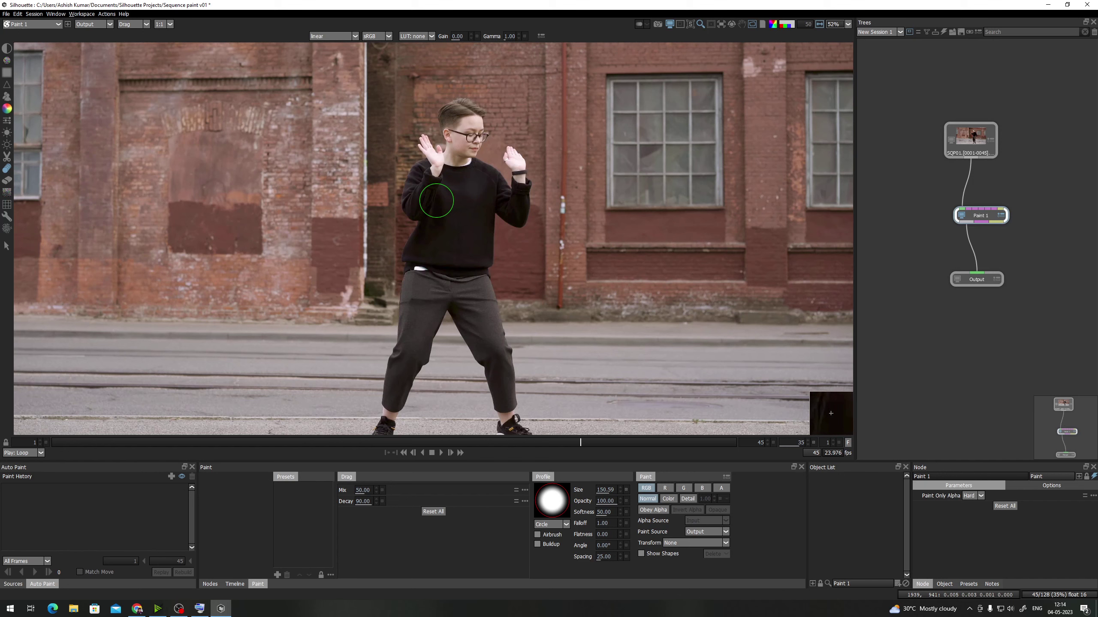
key("bracketleft")
left_click_drag(433, 206, 450, 210)
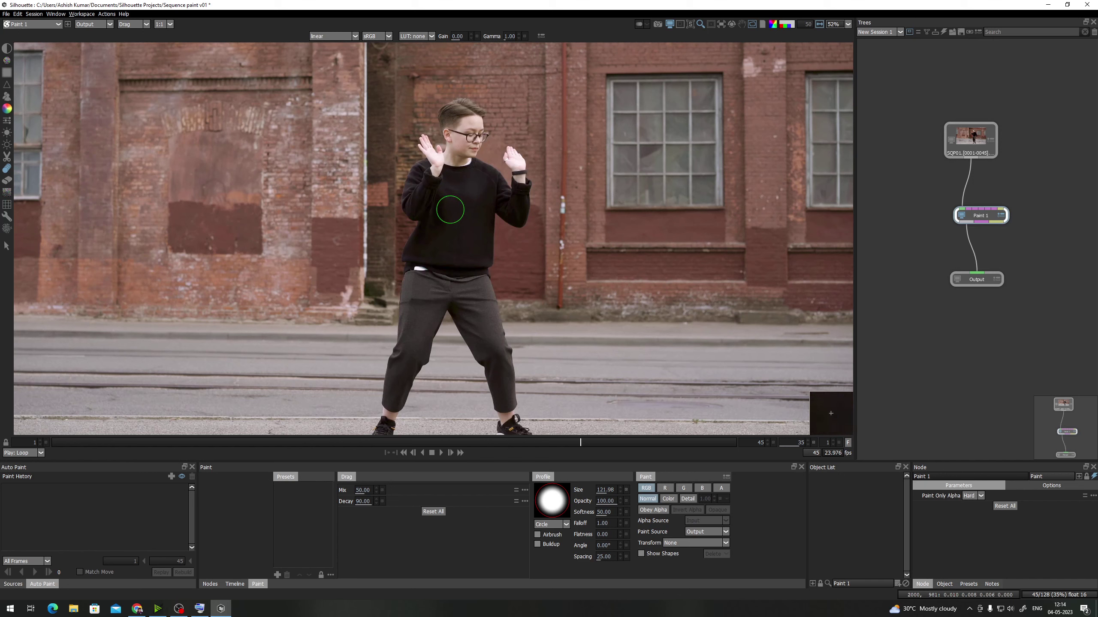
Switch to the Clone brush, shrink and enlarge it, and leave its size at about 82
key("c")
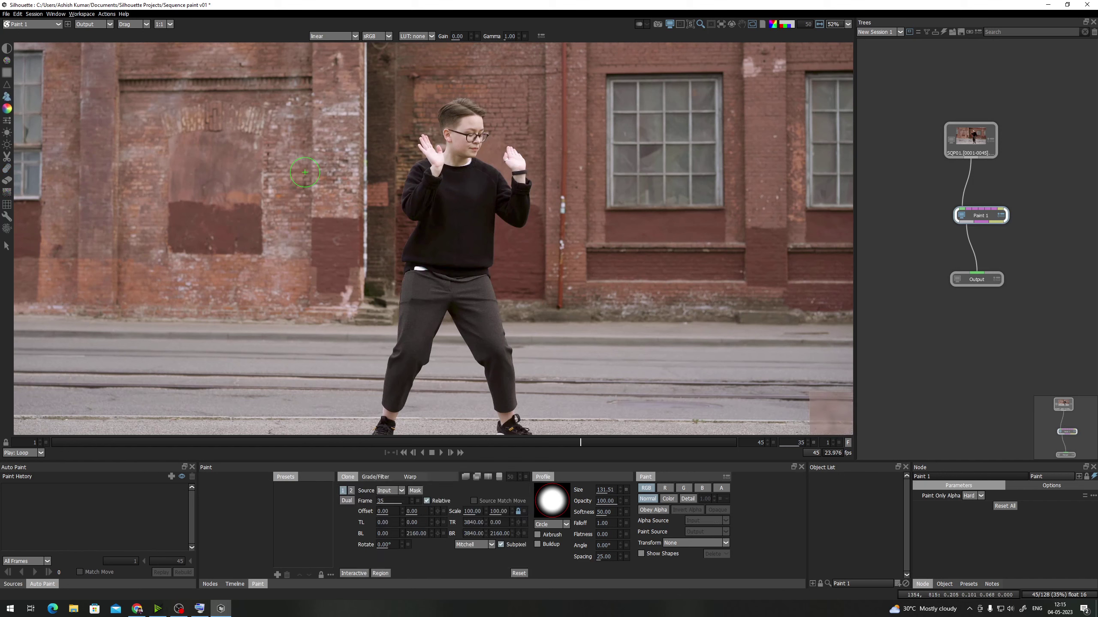
key("bracketleft")
key("bracketleft")
key("bracketleft")
key("bracketleft")
key("bracketleft")
key("bracketright")
key("bracketright")
key("bracketright")
key("bracketright")
key("bracketright")
key("bracketright")
key("bracketright")
key("bracketright")
key("bracketright")
key("bracketright")
key("bracketright")
key("bracketright")
key("bracketright")
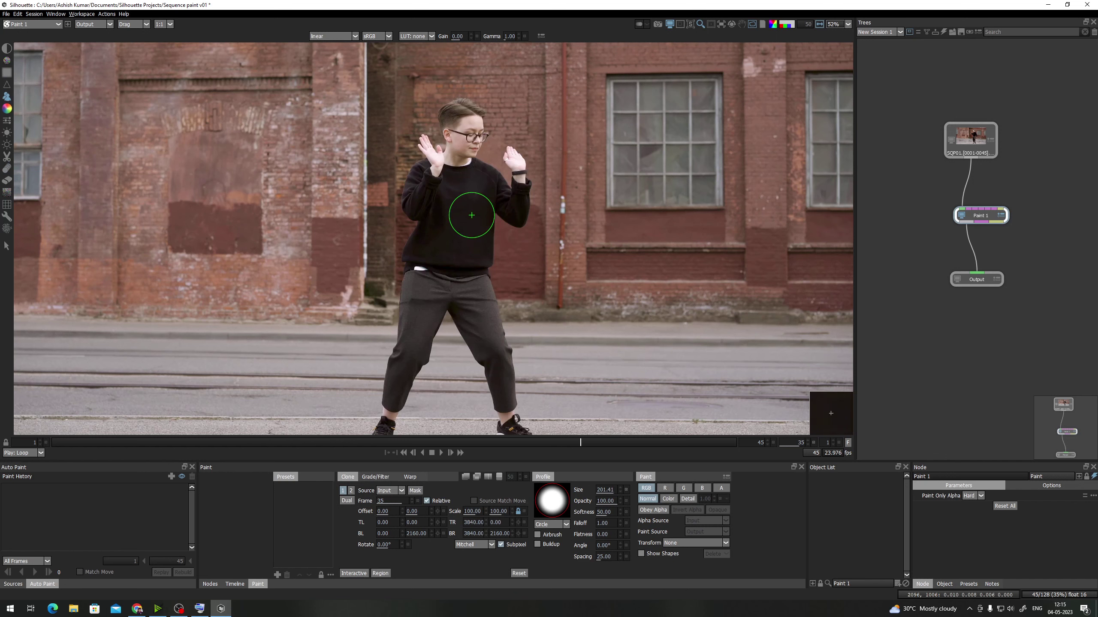
left_click_drag(468, 216, 467, 216)
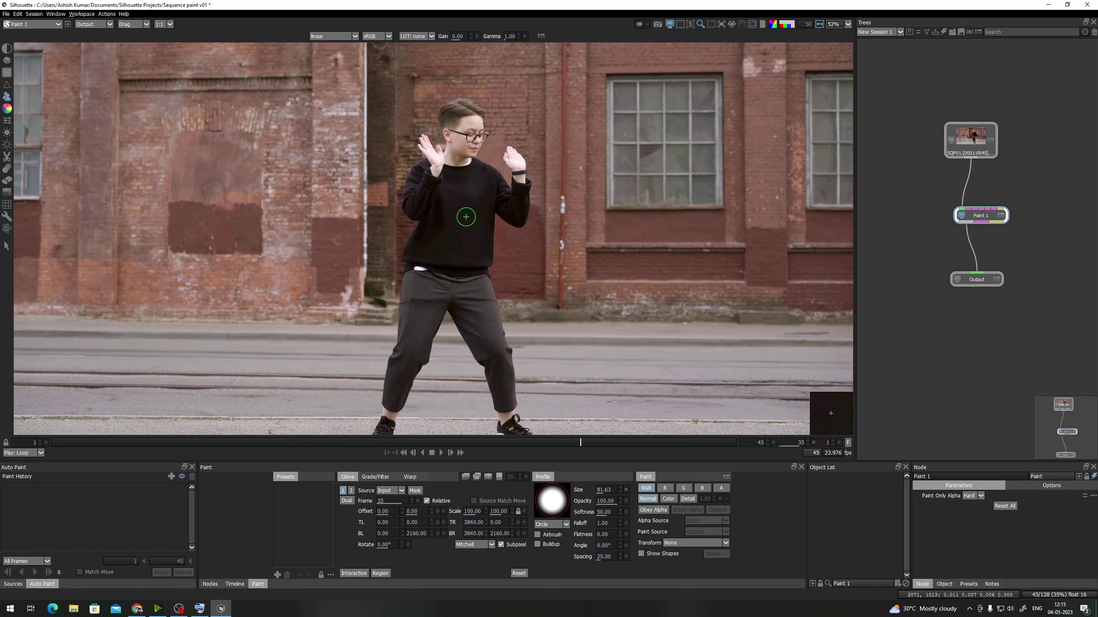
Activate the Drag brush, smear the white and blue pipe marks sideways across the brick wall, and undo the stroke
left_click(6, 167)
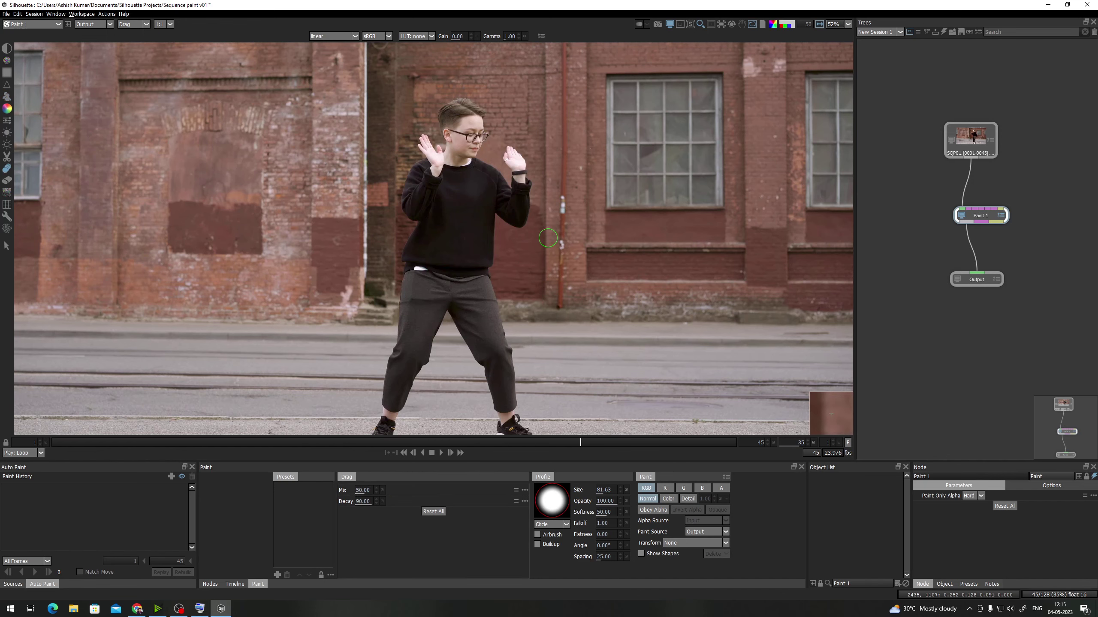
scroll(458, 245, "up", 2)
left_click_drag(516, 253, 375, 269)
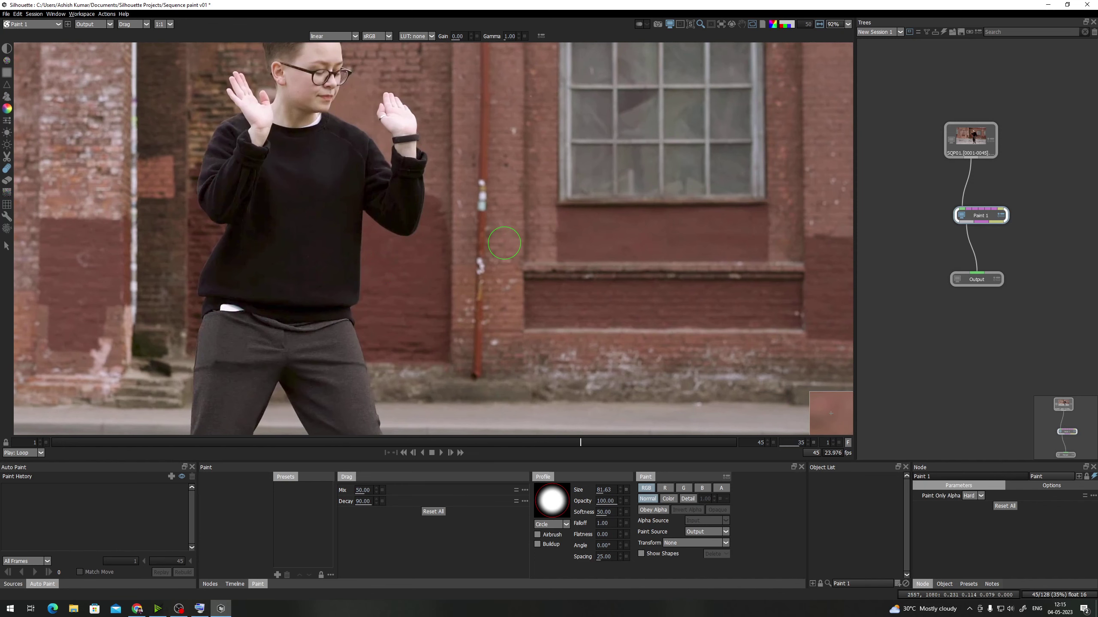
scroll(437, 268, "up", 3)
scroll(436, 268, "up", 1)
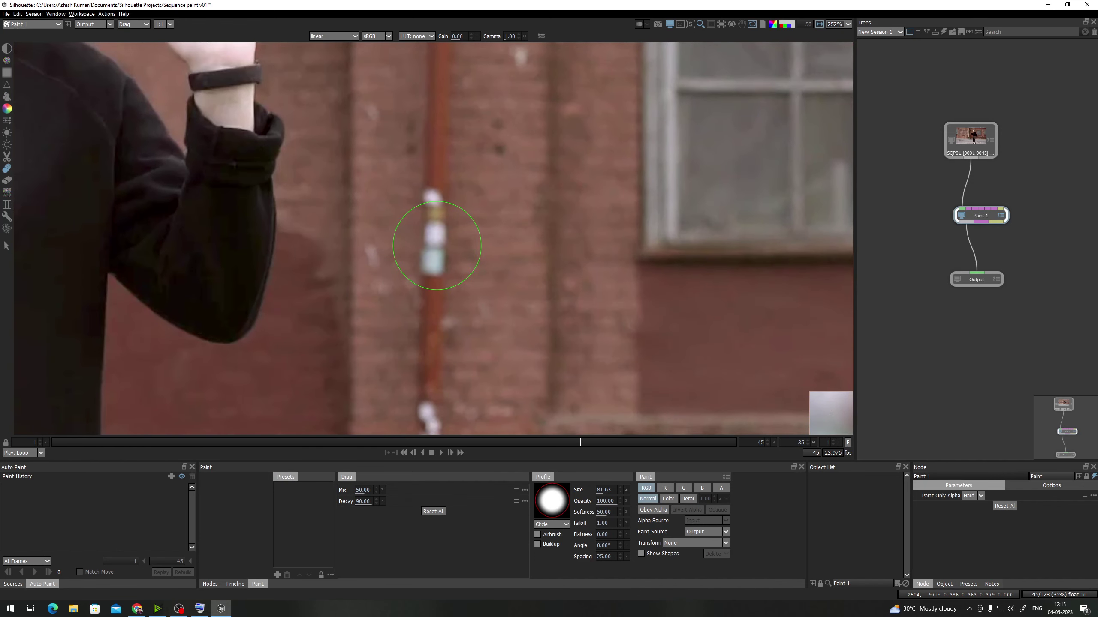
left_click_drag(437, 245, 605, 245)
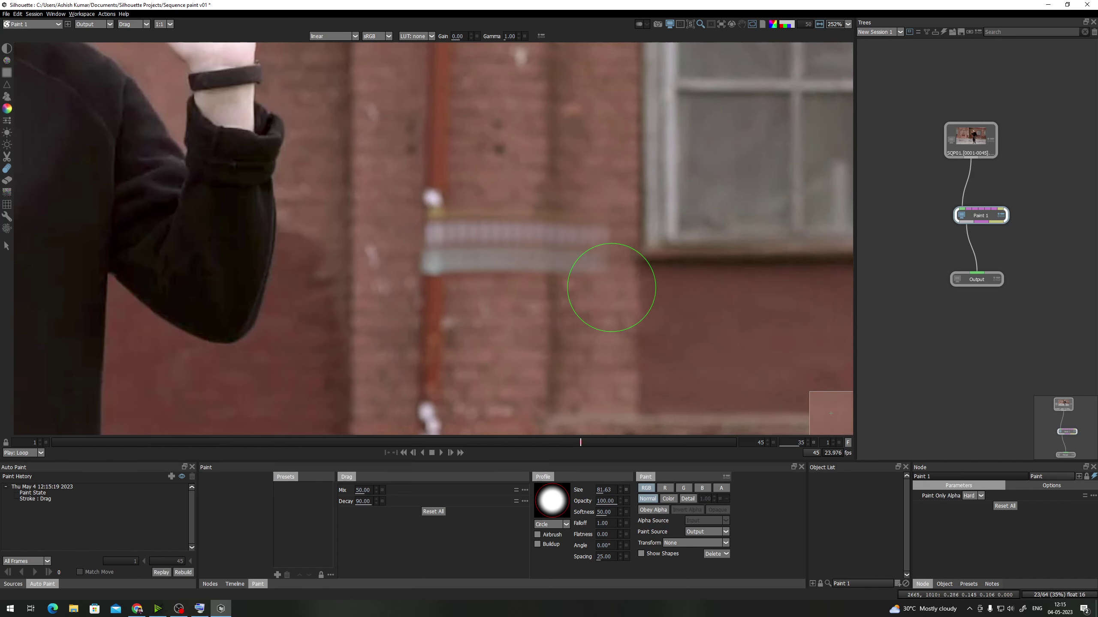
key("ctrl+z")
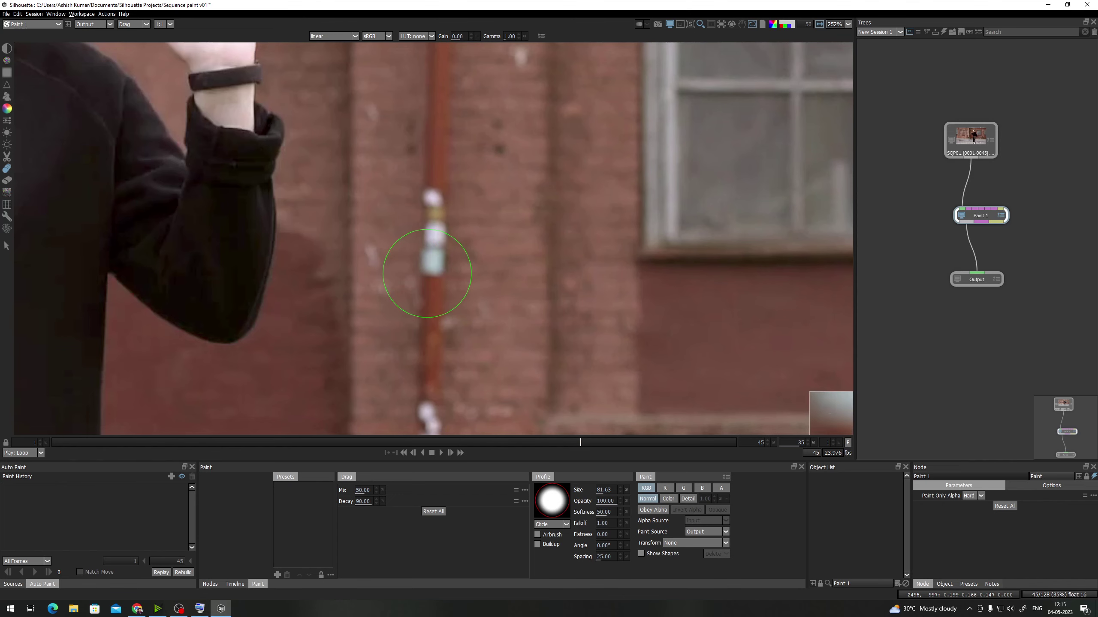
Try a downward Drag stroke along the pipe from its white and blue marks, and undo it
left_click_drag(427, 273, 429, 213)
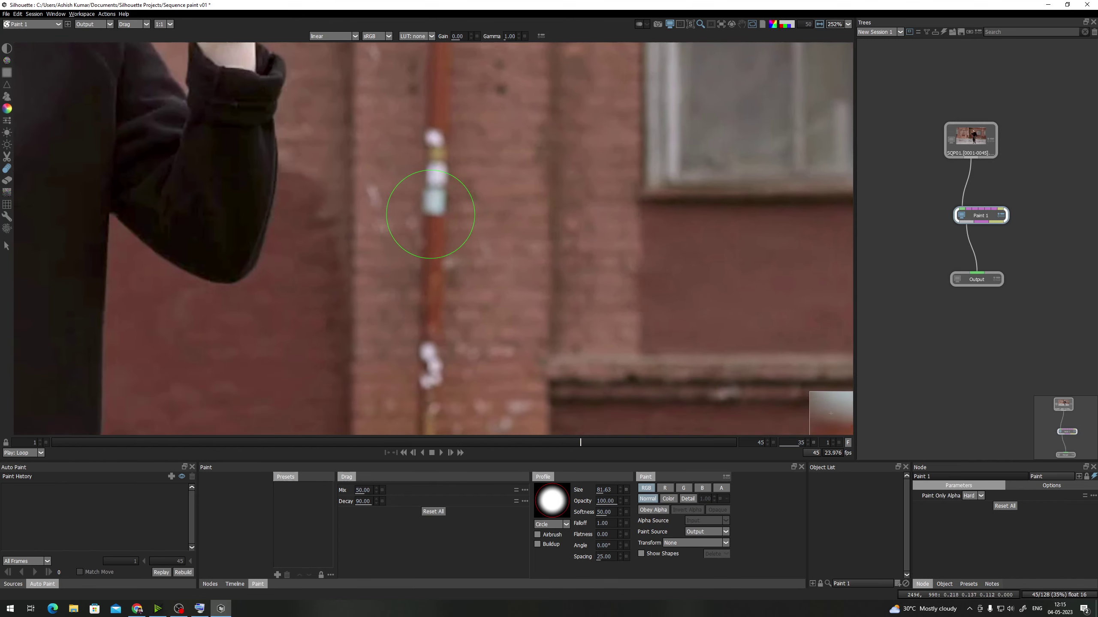
mouse_move(428, 184)
left_mouse_down()
mouse_move(424, 295)
mouse_move(436, 380)
left_mouse_up()
key("ctrl+z")
scroll(498, 228, "down", 4)
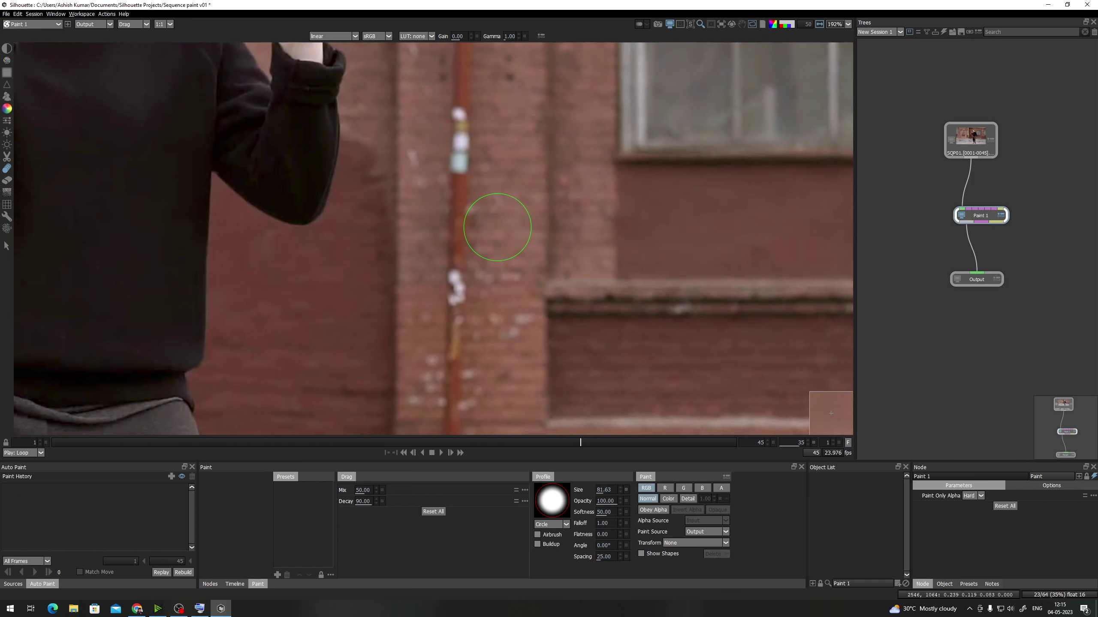
Try short horizontal Drag strokes around the person's upper body, undoing each one
left_click_drag(388, 178, 458, 185)
key("ctrl+z")
mouse_move(411, 325)
left_mouse_down()
mouse_move(445, 310)
mouse_move(583, 340)
left_mouse_up()
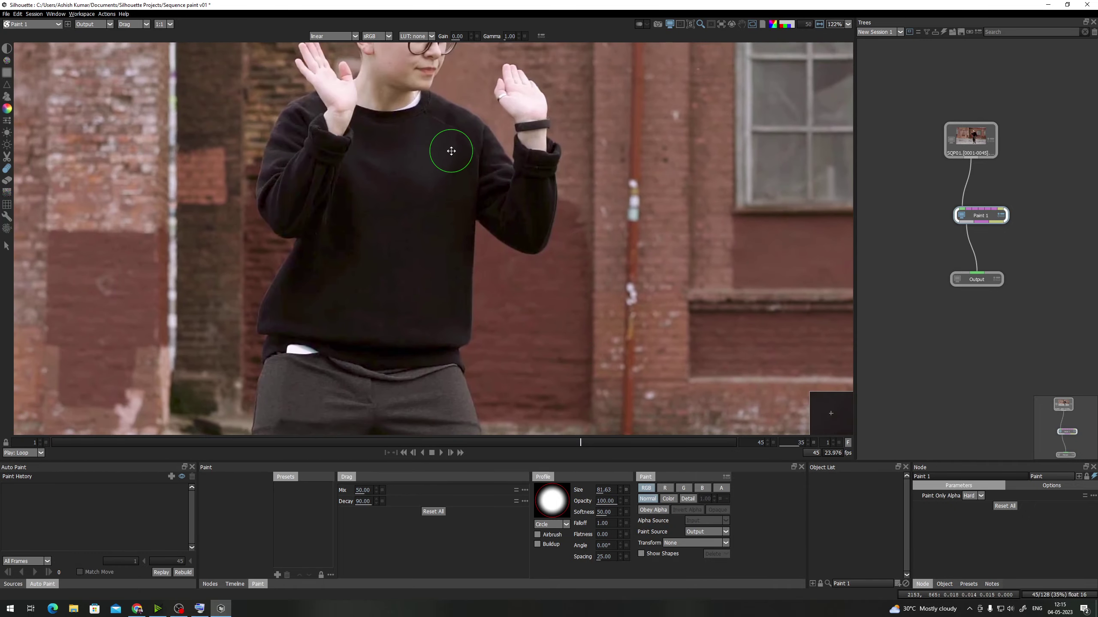
left_click_drag(451, 151, 427, 332)
left_click_drag(422, 224, 501, 224)
key("ctrl+z")
Smear the edge of the dark sleeve sideways onto the brick wall with the Drag brush
left_click_drag(603, 332, 572, 193)
left_click_drag(555, 280, 530, 142)
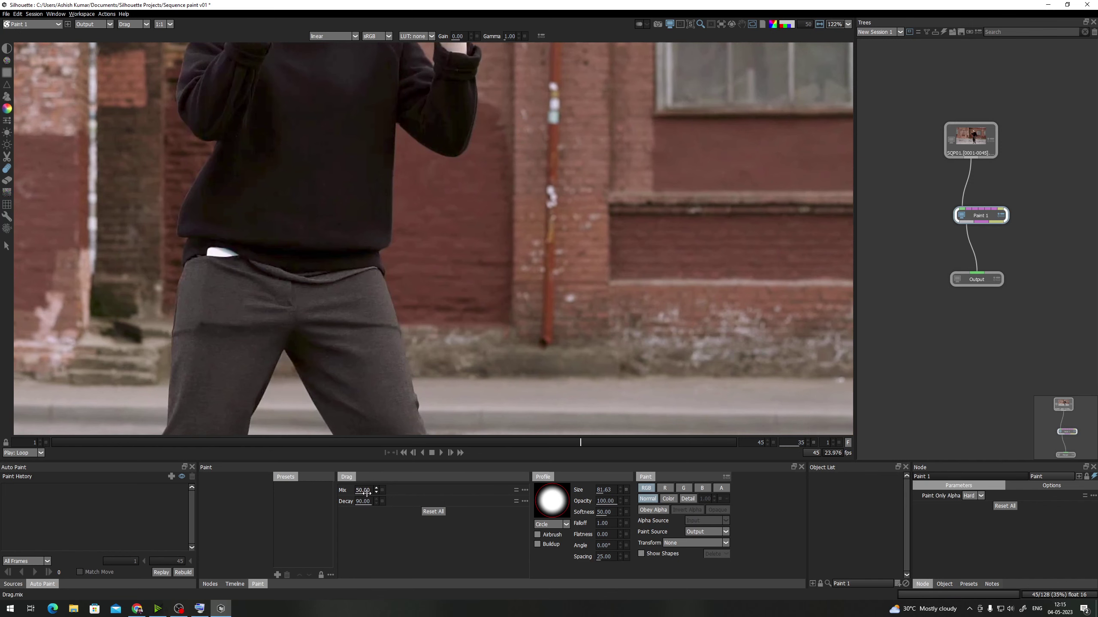
left_click_drag(411, 166, 352, 287)
scroll(394, 216, "up", 3)
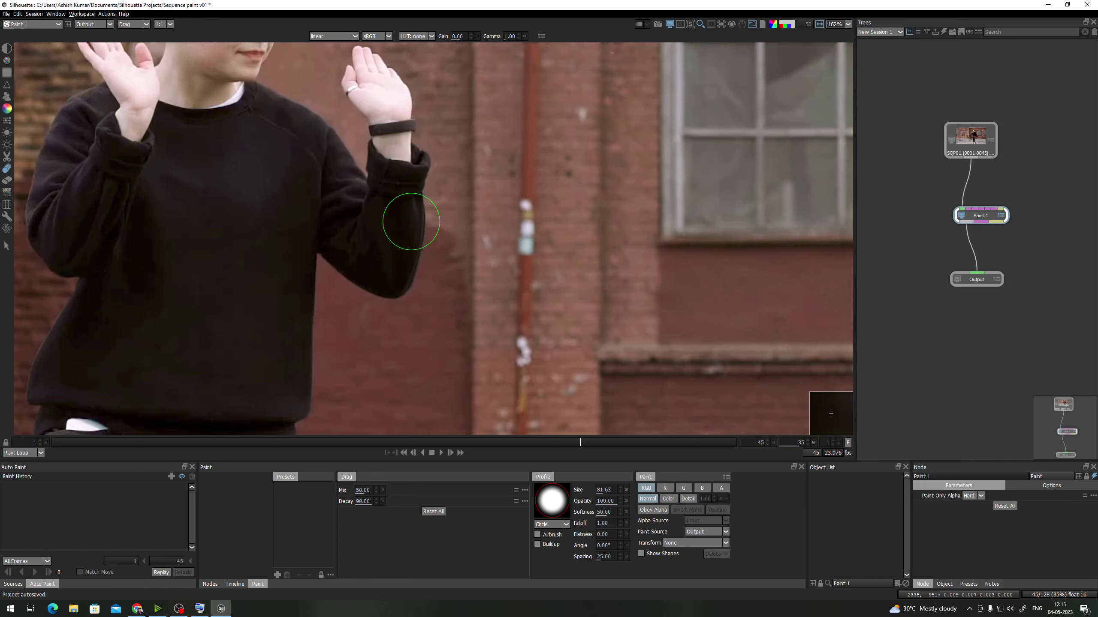
left_click_drag(404, 221, 488, 222)
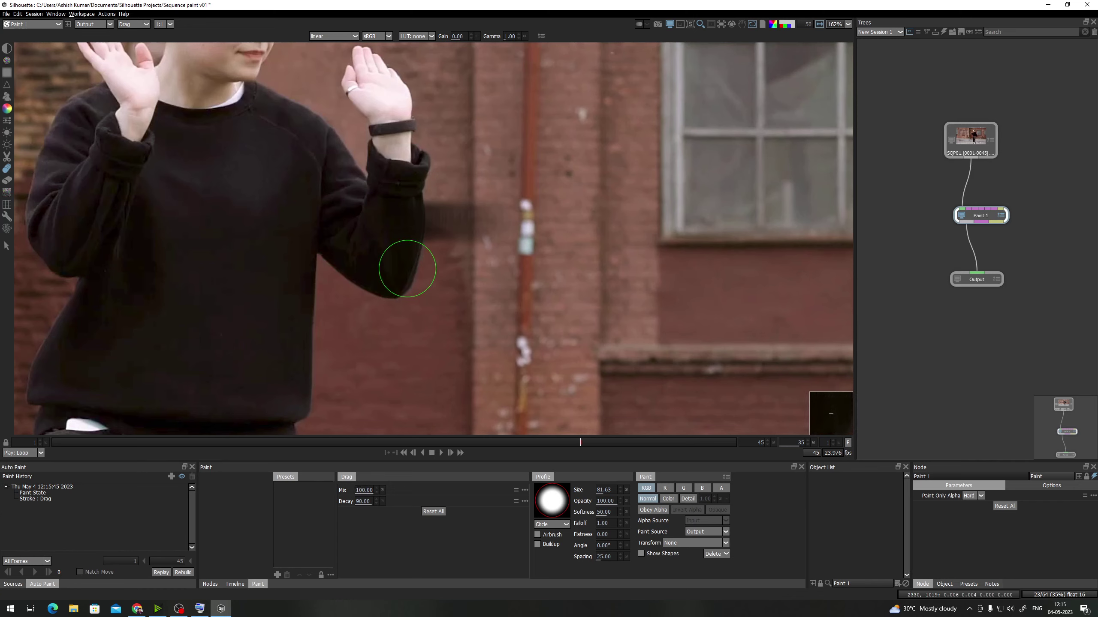
Set the Drag Mix to 100, smear the sleeve near the elbow onto the wall, and undo both sleeve strokes
mouse_move(406, 268)
left_mouse_down()
mouse_move(470, 266)
mouse_move(414, 265)
mouse_move(460, 270)
mouse_move(475, 349)
left_mouse_up()
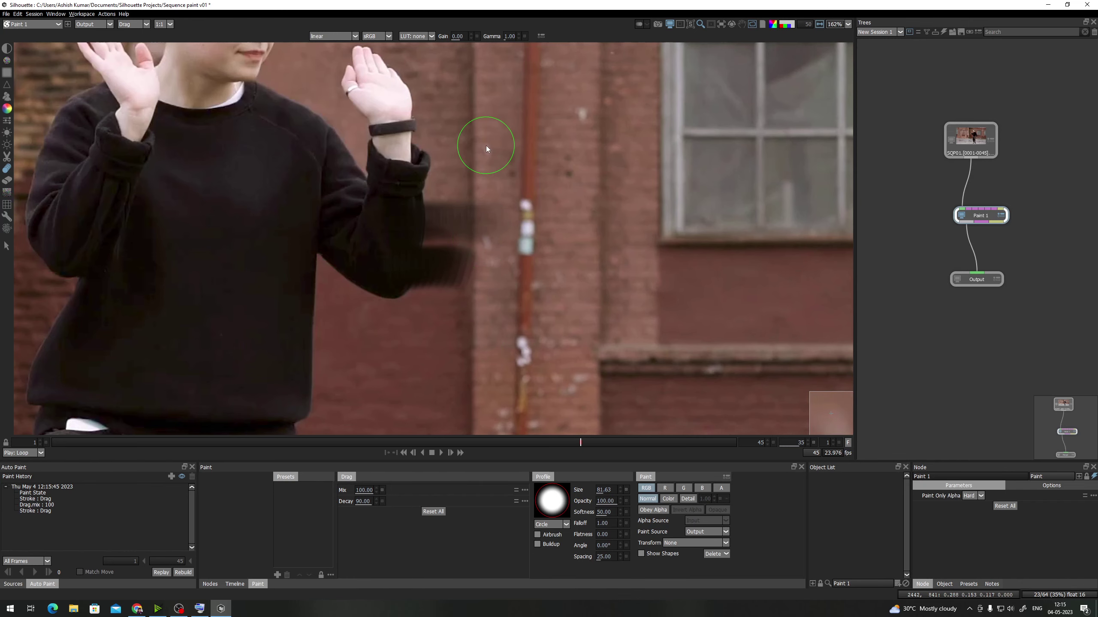
key("ctrl+z")
key("ctrl+z")
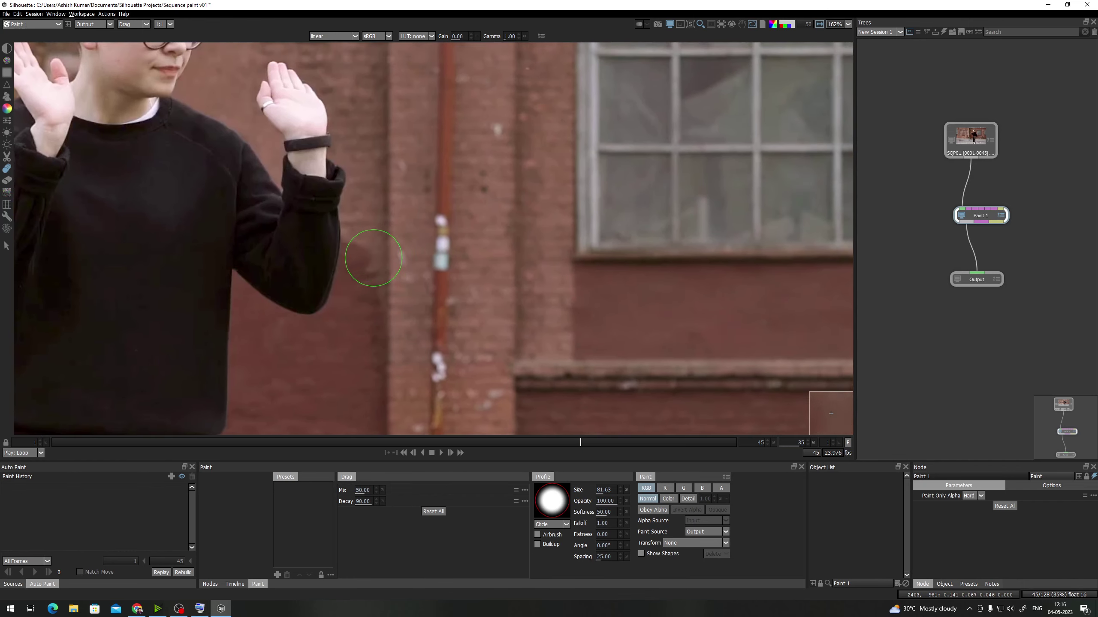
Smear the forearm edge of the sleeve onto the wall and push the wall texture back over the smear
mouse_move(373, 258)
left_mouse_down()
mouse_move(323, 238)
mouse_move(359, 240)
mouse_move(331, 248)
mouse_move(354, 255)
left_mouse_up()
scroll(388, 257, "down", 5)
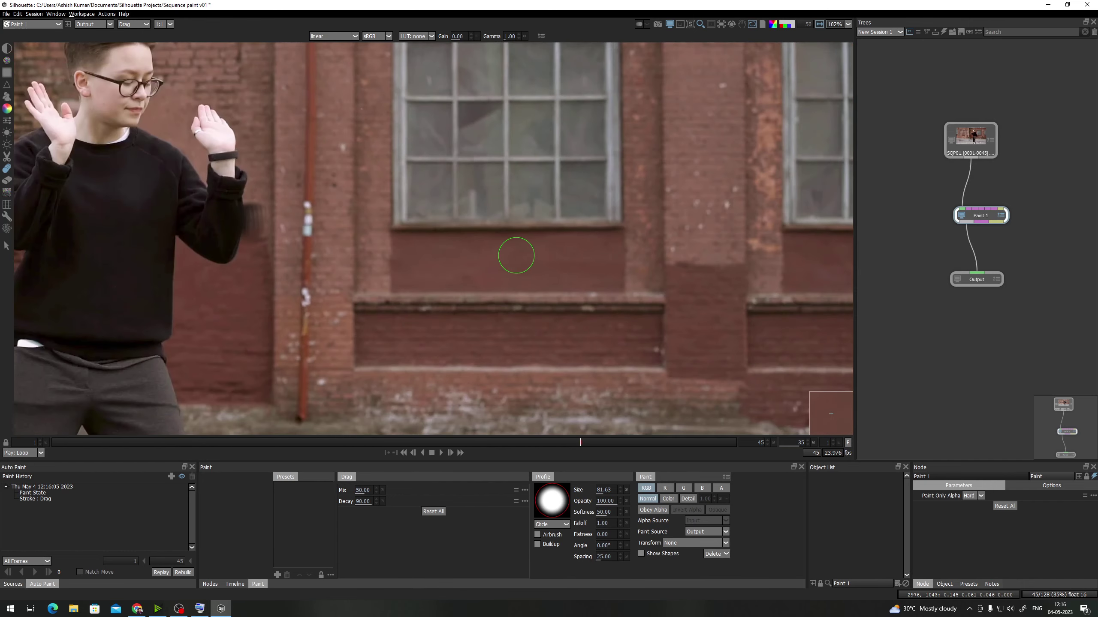
scroll(336, 270, "up", 3)
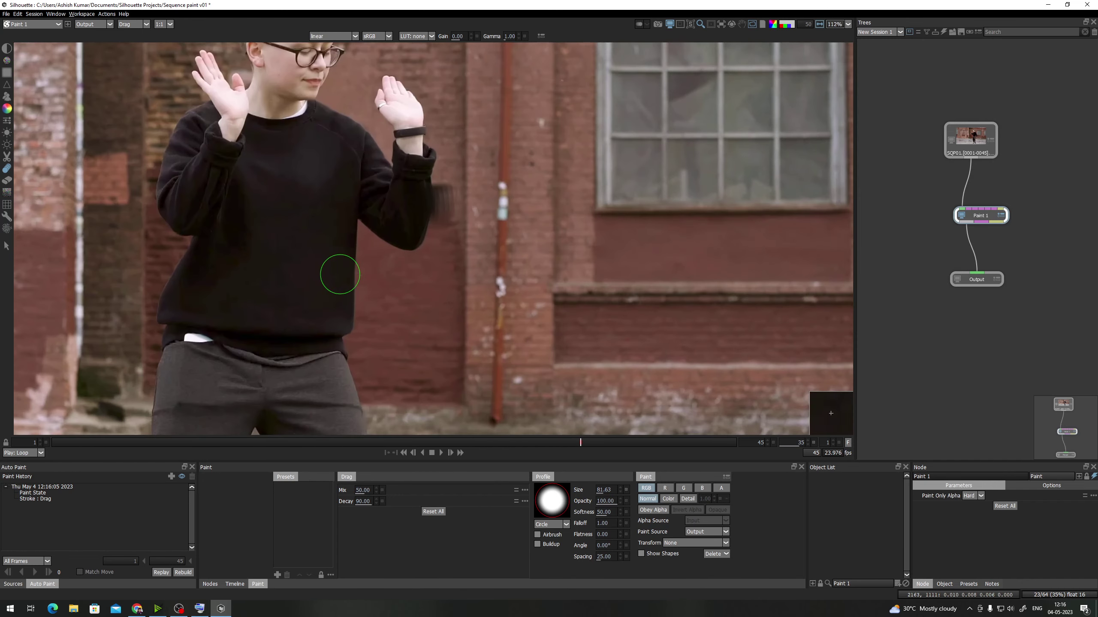
scroll(447, 195, "up", 2)
scroll(442, 231, "up", 1)
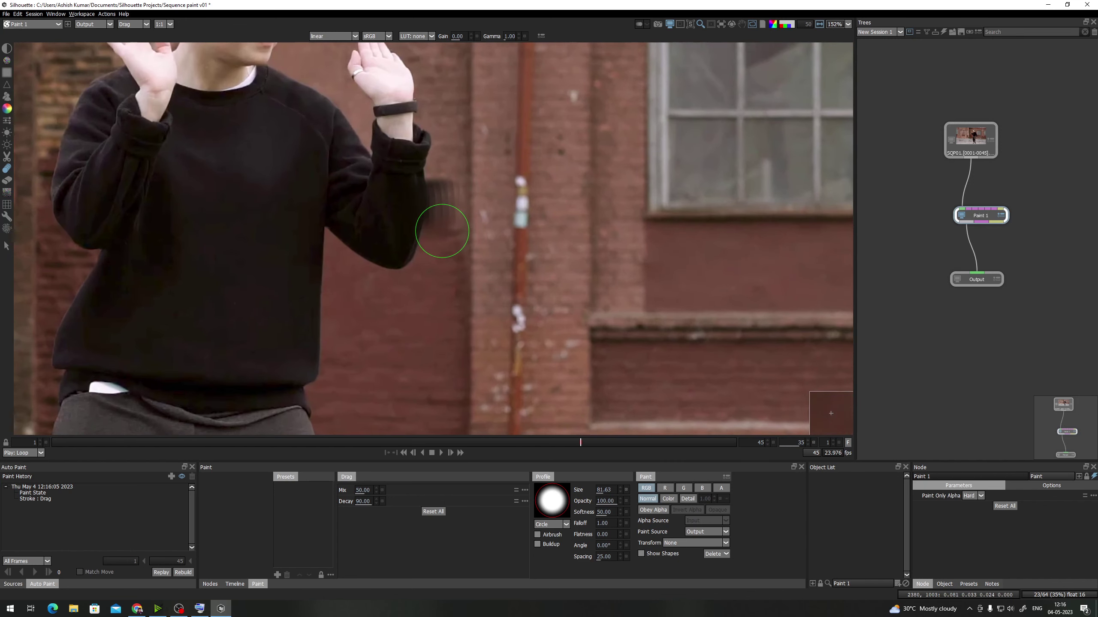
mouse_move(442, 231)
left_mouse_down()
mouse_move(443, 179)
mouse_move(443, 243)
left_mouse_up()
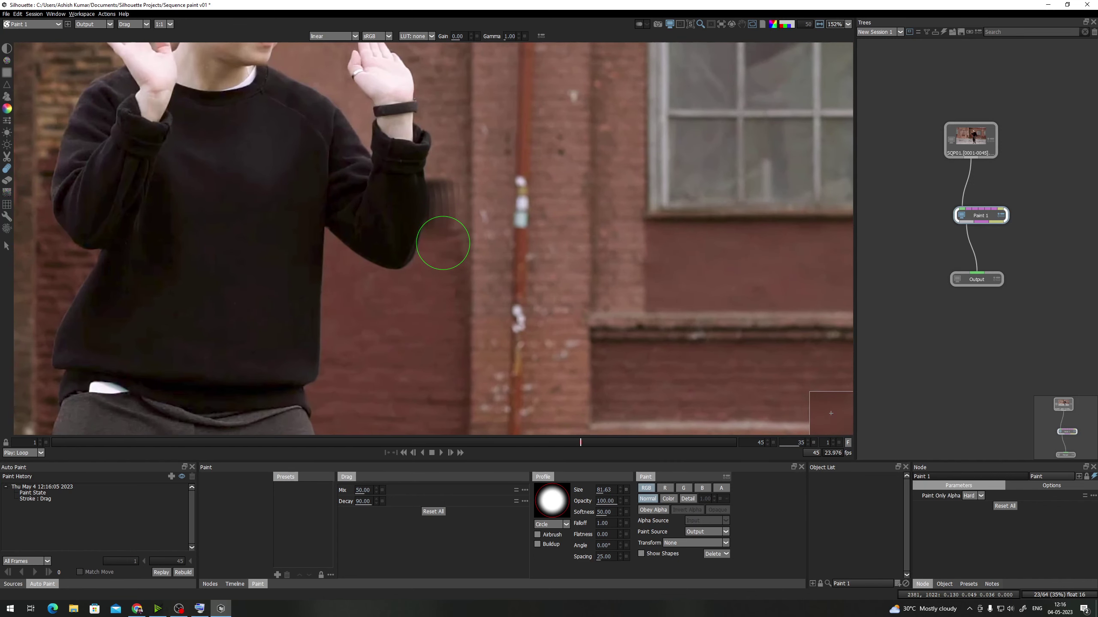
scroll(443, 243, "up", 1)
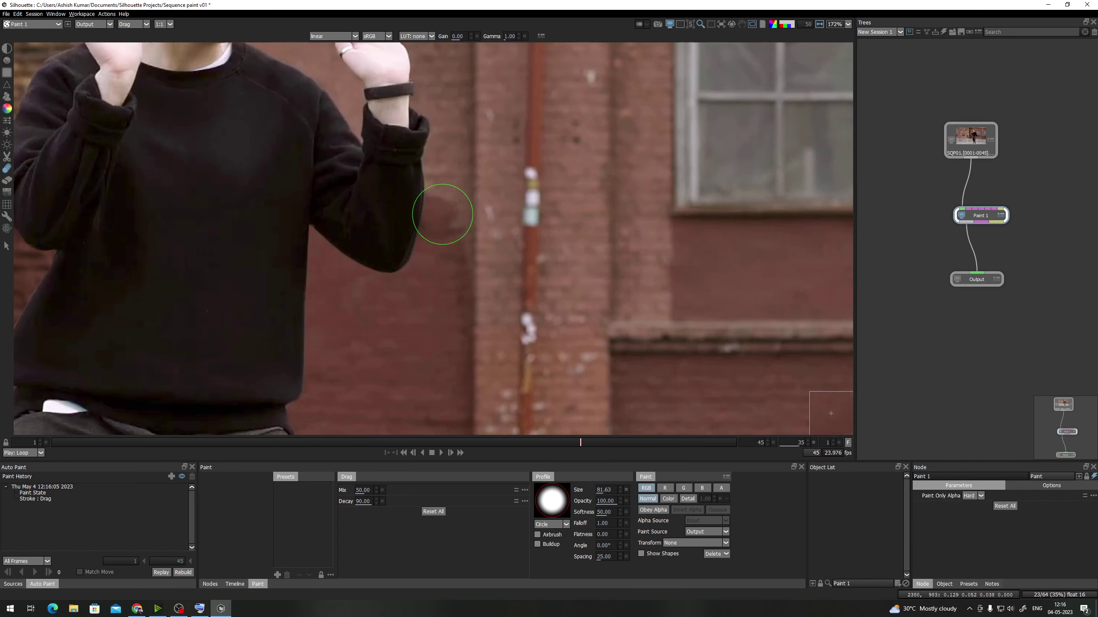
Adjust the edges of the sleeve and wrist against the wall with several more Drag strokes
left_click_drag(402, 252, 408, 151)
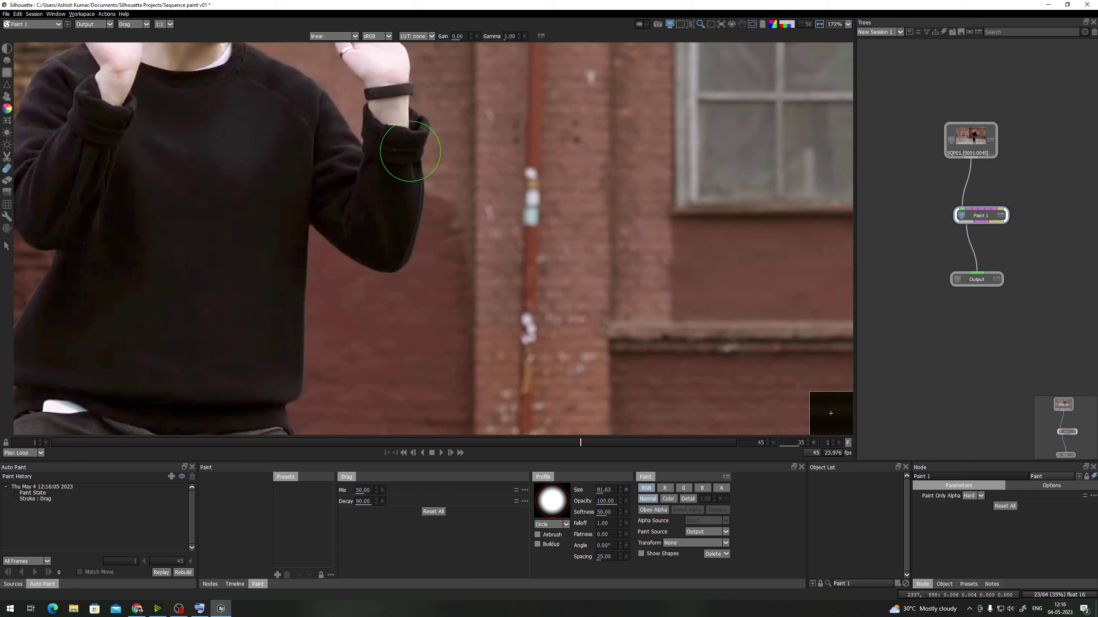
scroll(426, 190, "down", 4)
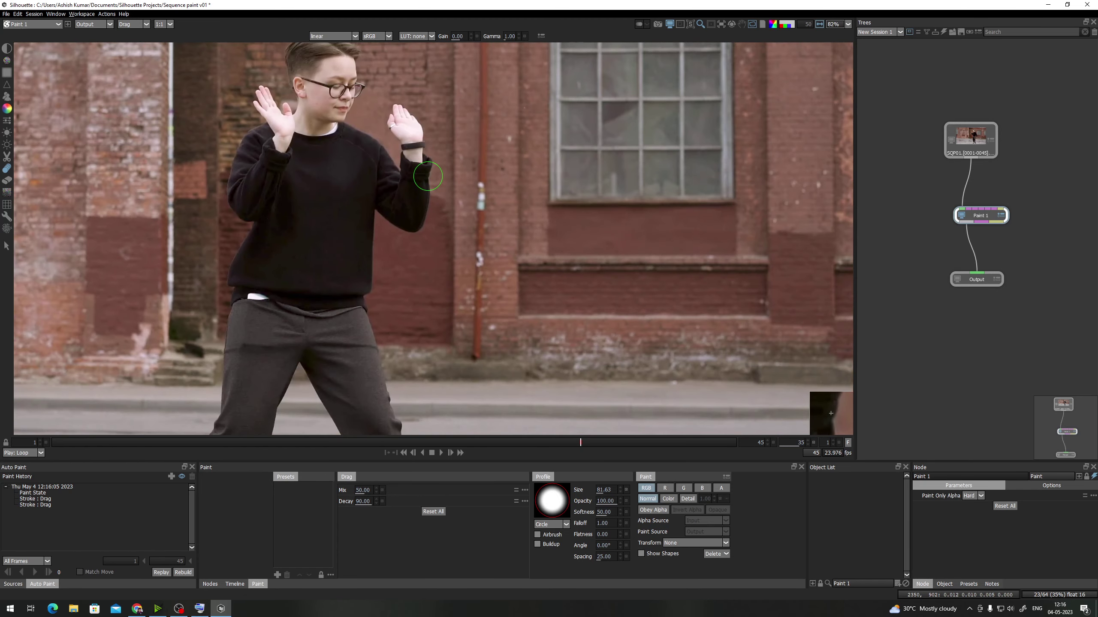
mouse_move(403, 185)
left_mouse_down()
mouse_move(459, 143)
mouse_move(435, 174)
mouse_move(448, 165)
mouse_move(441, 175)
mouse_move(452, 180)
left_mouse_up()
mouse_move(439, 139)
left_mouse_down()
mouse_move(428, 216)
mouse_move(456, 133)
left_mouse_up()
left_click_drag(422, 211, 423, 217)
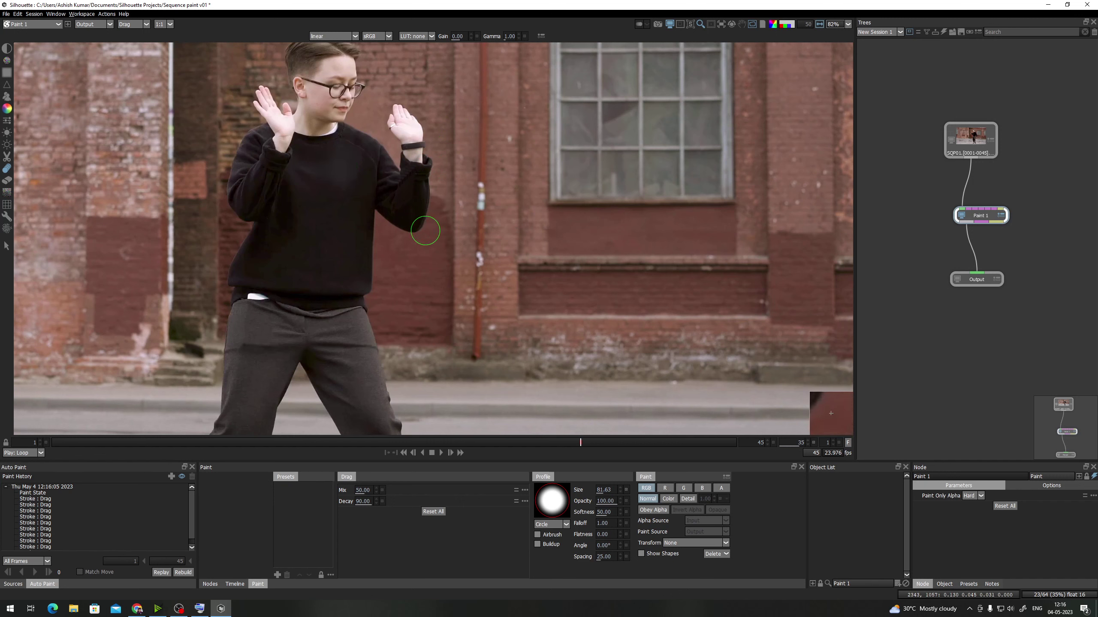
Review the stroke history, smear the elbow onto the wall, and drag the wall texture back to restore its edge
left_click_drag(190, 505, 191, 515)
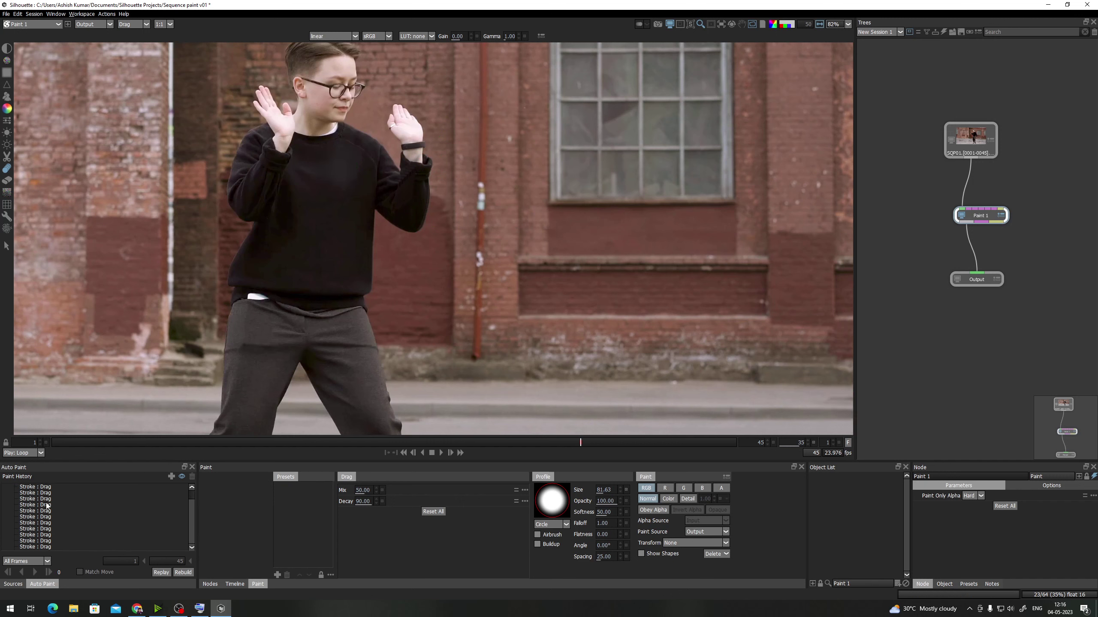
left_click_drag(423, 230, 435, 240)
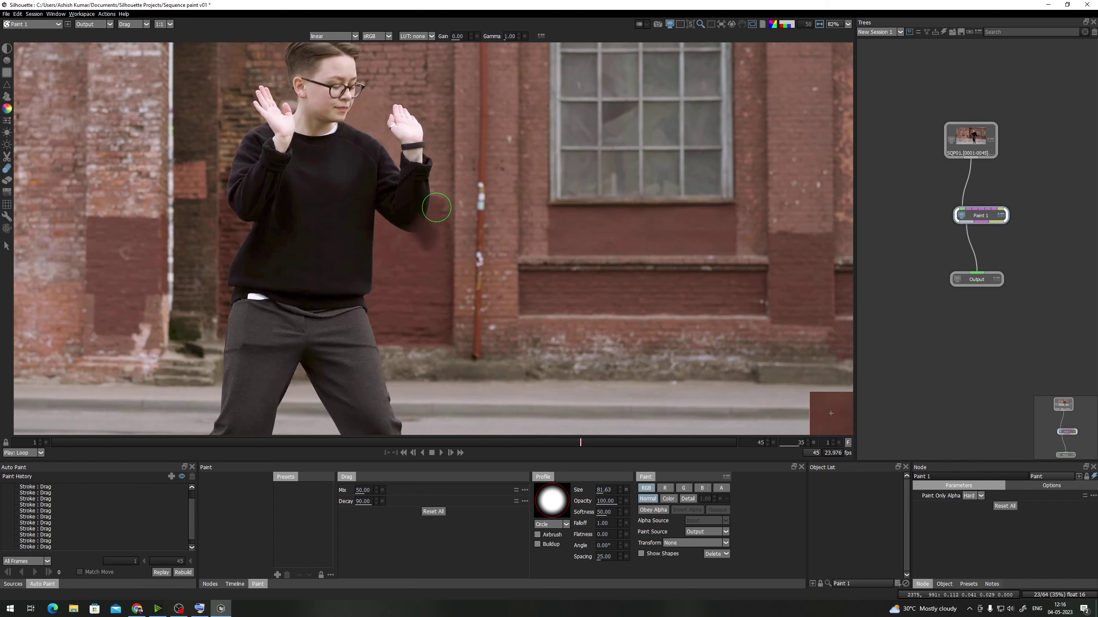
left_click_drag(432, 222, 426, 236)
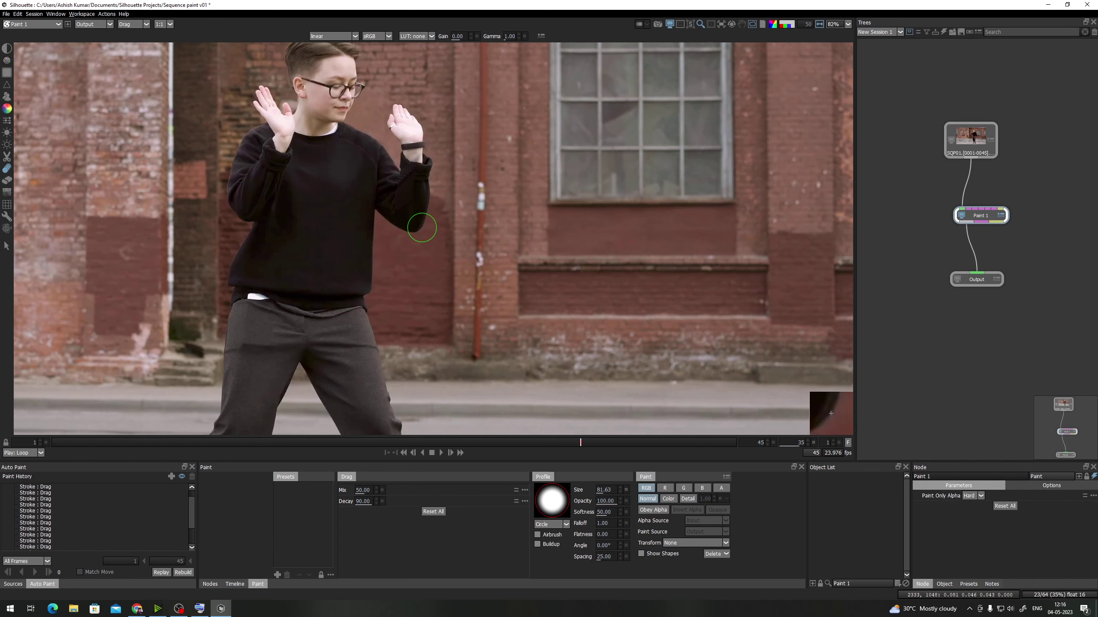
Keep the viewer on Output and smear the raised hand above the wristband outward onto the brick wall
left_click_drag(422, 227, 380, 313)
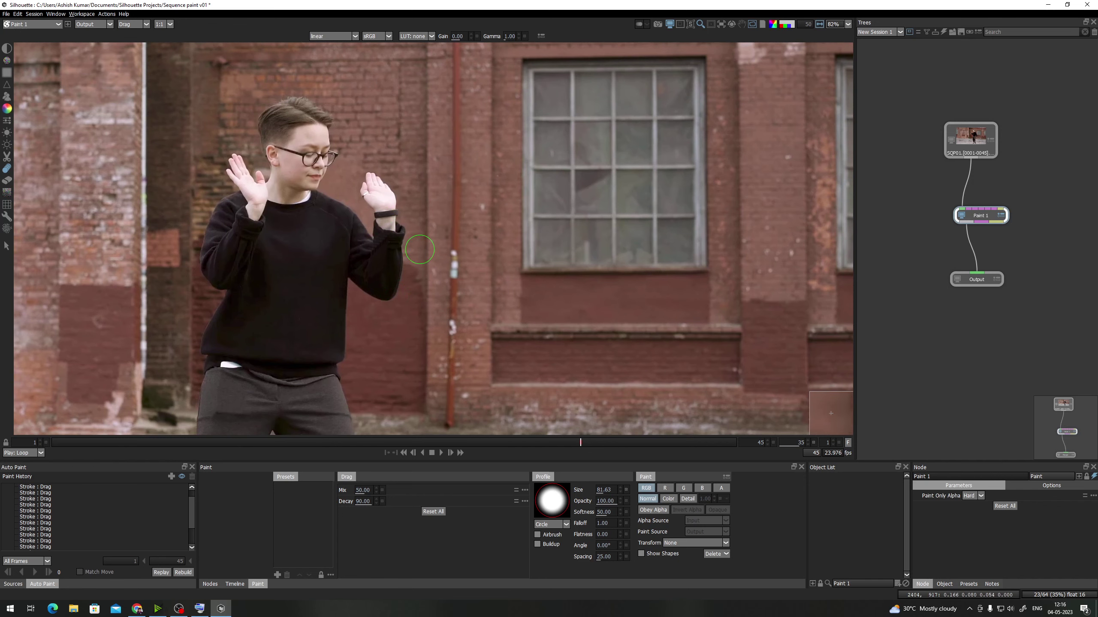
scroll(406, 256, "up", 3)
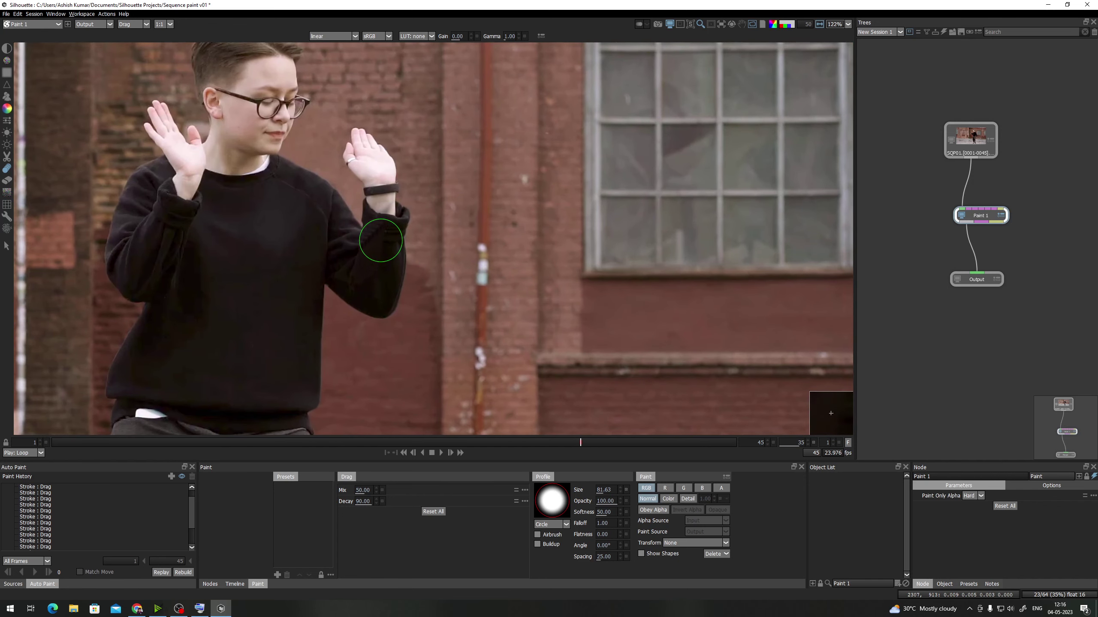
left_click_drag(381, 241, 406, 238)
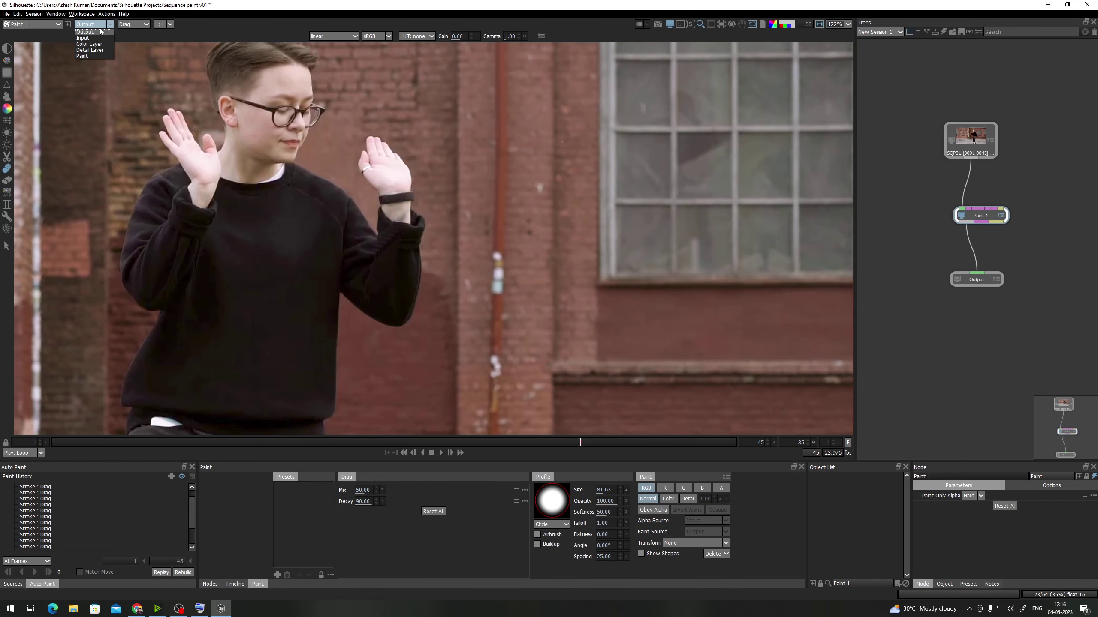
left_click(105, 29)
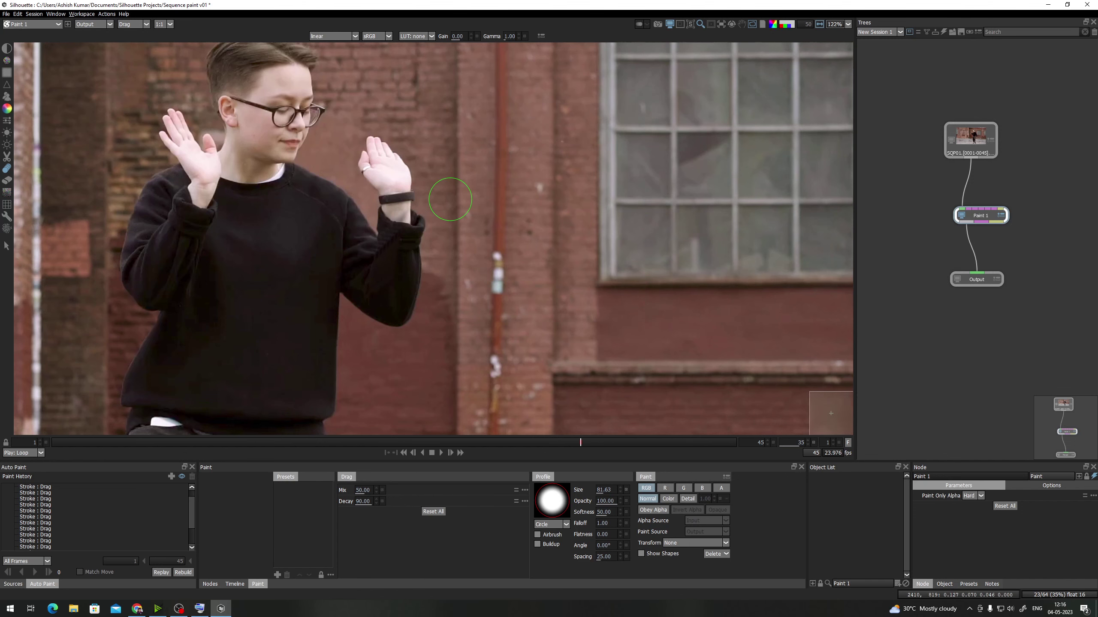
mouse_move(406, 229)
left_mouse_down()
mouse_move(420, 258)
mouse_move(416, 195)
mouse_move(444, 187)
left_mouse_up()
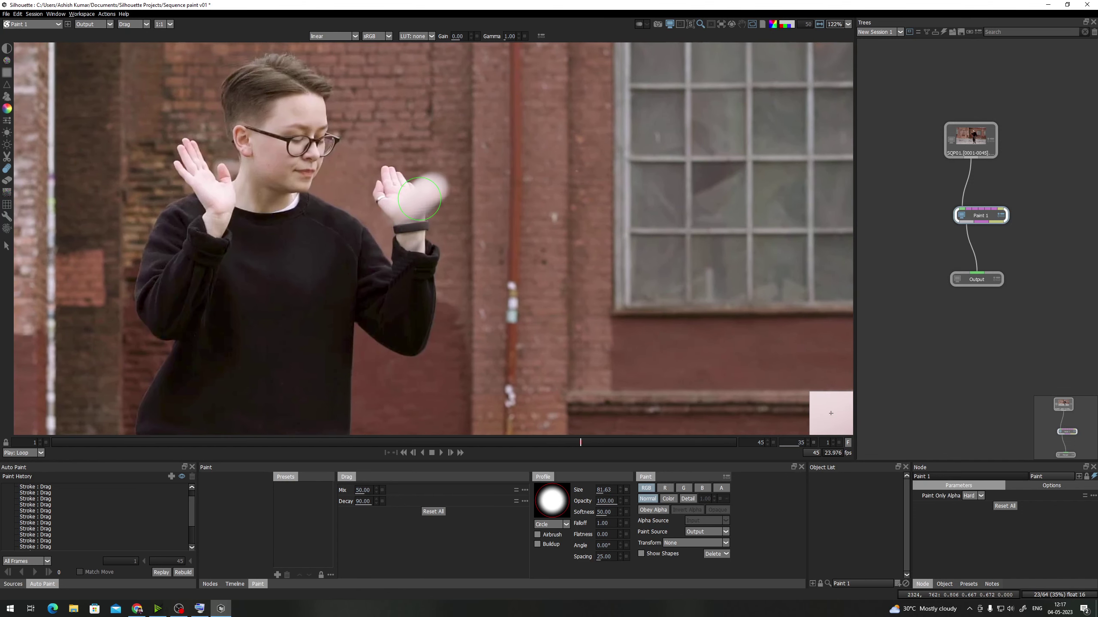
Compare the original Input view with the painted Output view around the hand and sleeve
key("1")
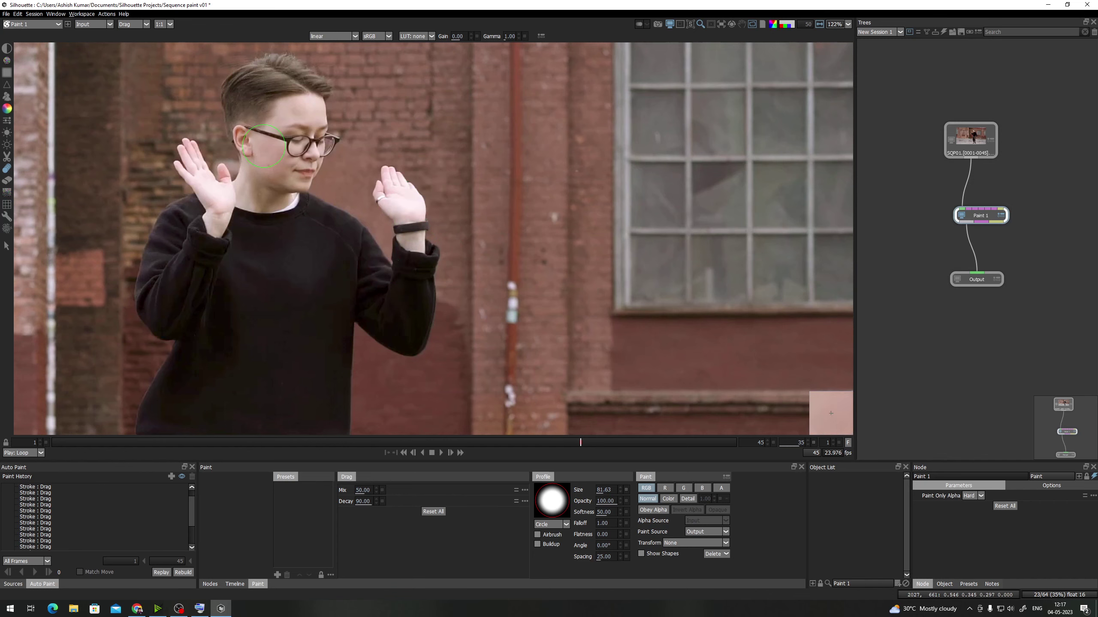
key("2")
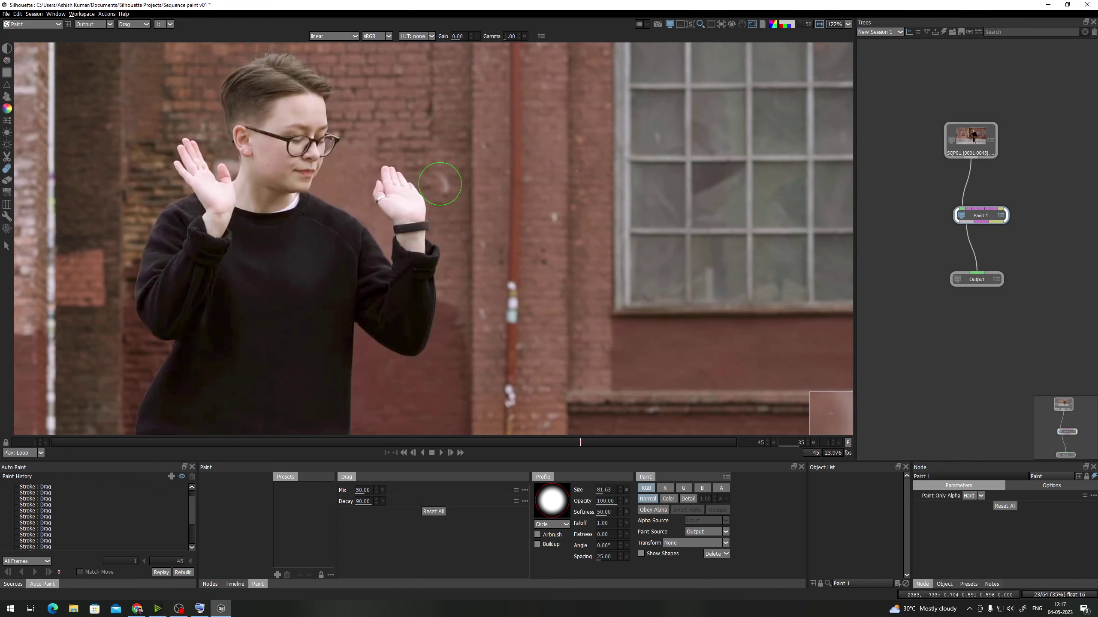
scroll(410, 288, "down", 2)
scroll(410, 287, "down", 4)
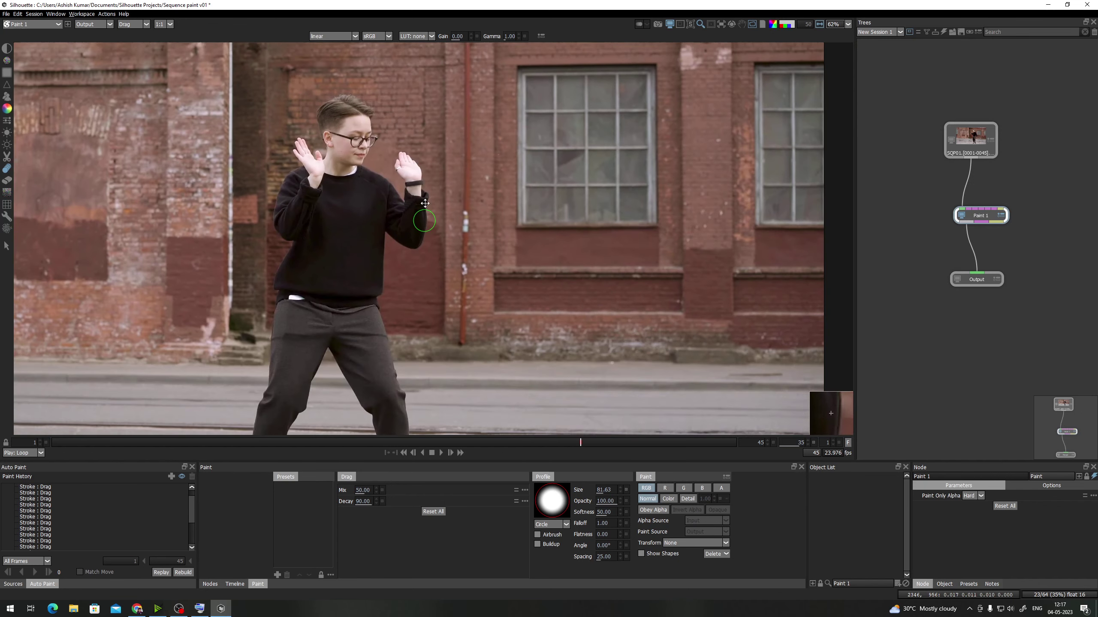
Check the figure's legs on the painted frame 35 and compare that frame with frame 45
scroll(333, 273, "up", 5)
scroll(333, 272, "up", 4)
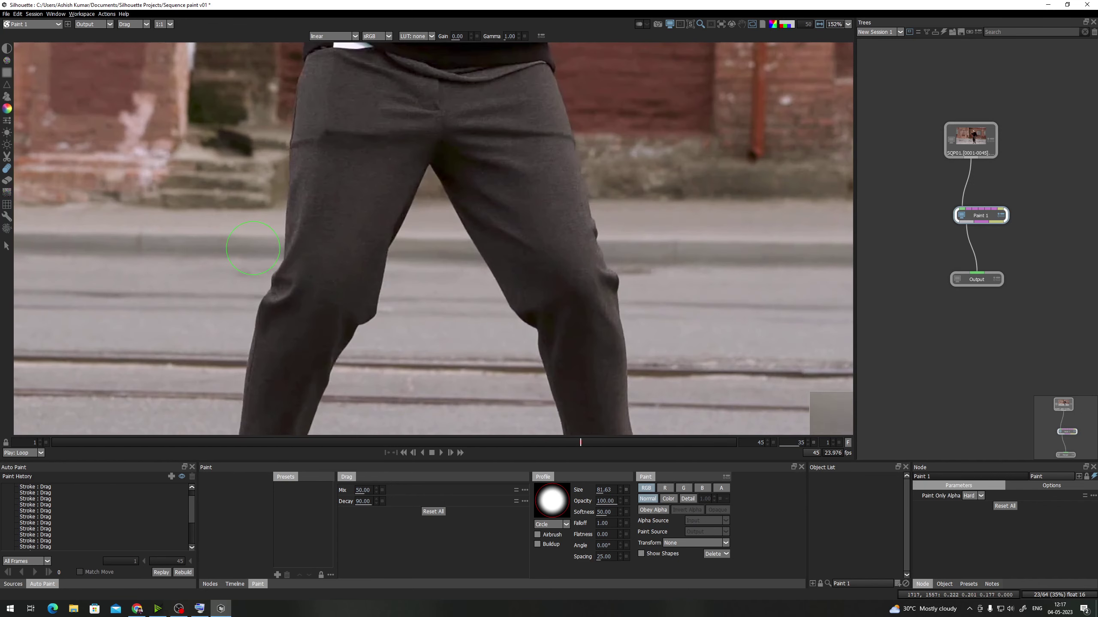
scroll(554, 235, "down", 12)
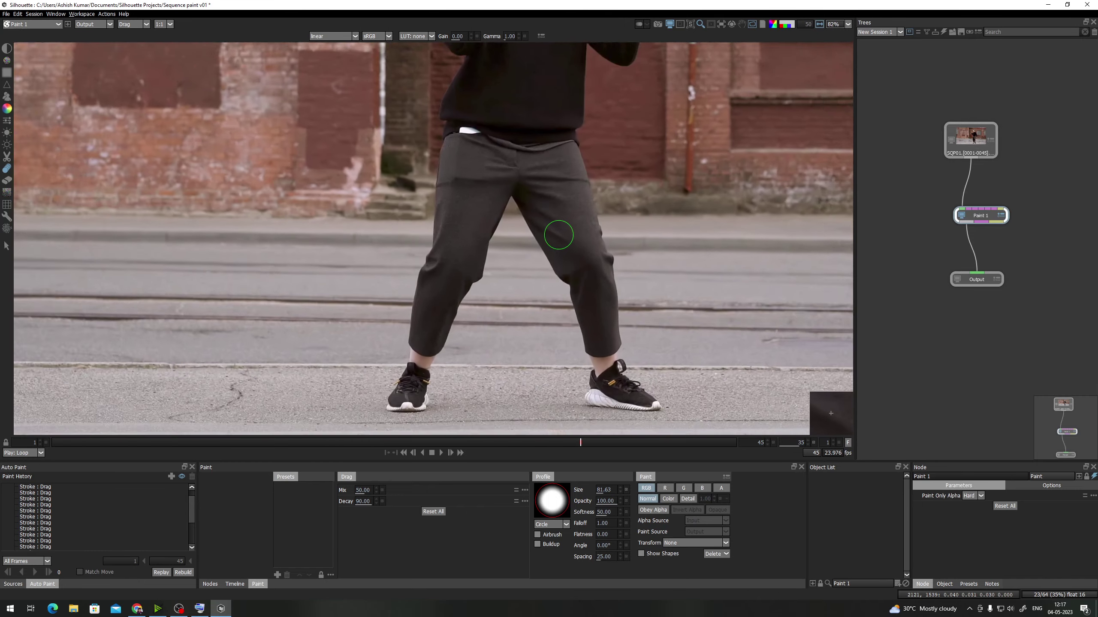
left_click_drag(580, 439, 843, 439)
left_click_drag(563, 321, 479, 325)
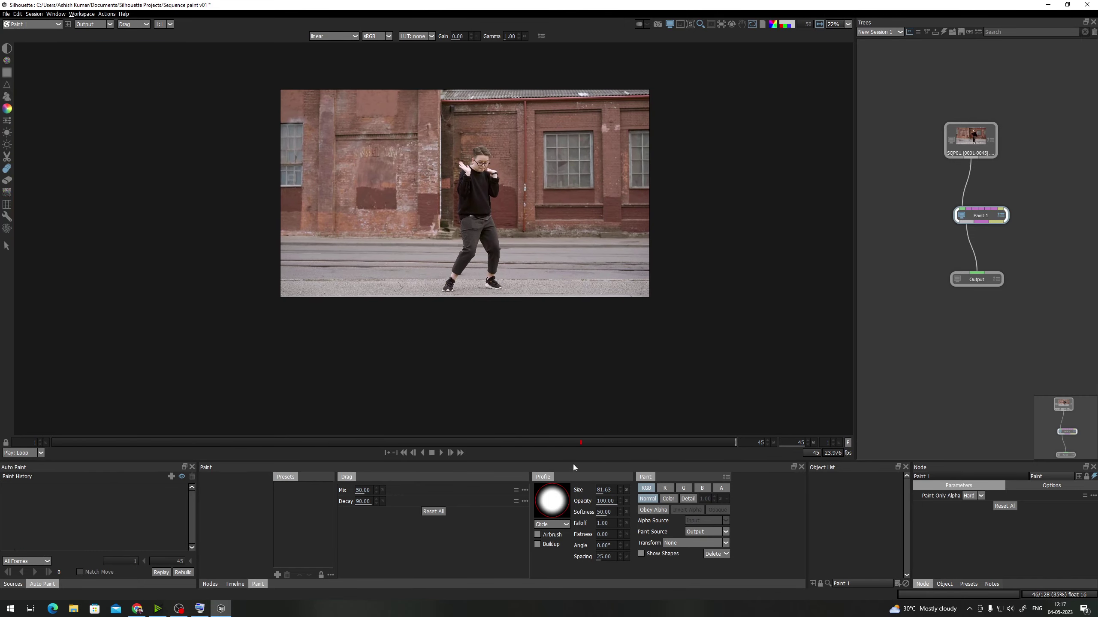
left_click(580, 443)
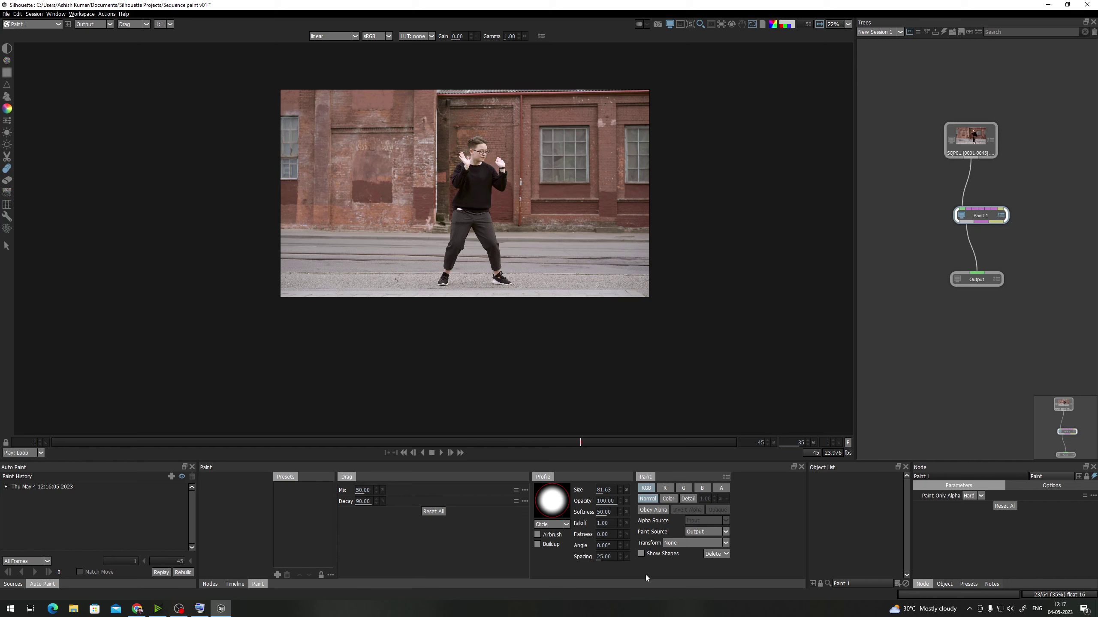
Delete the paint on the current frame, 35, keeping Drag as the active brush
left_click(8, 96)
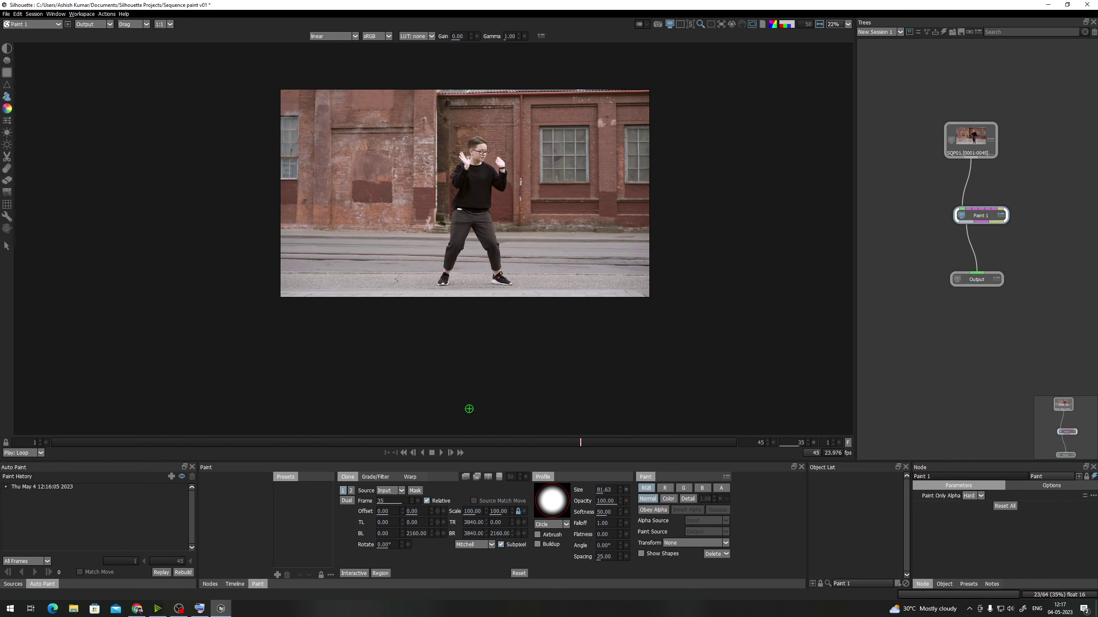
left_click(6, 169)
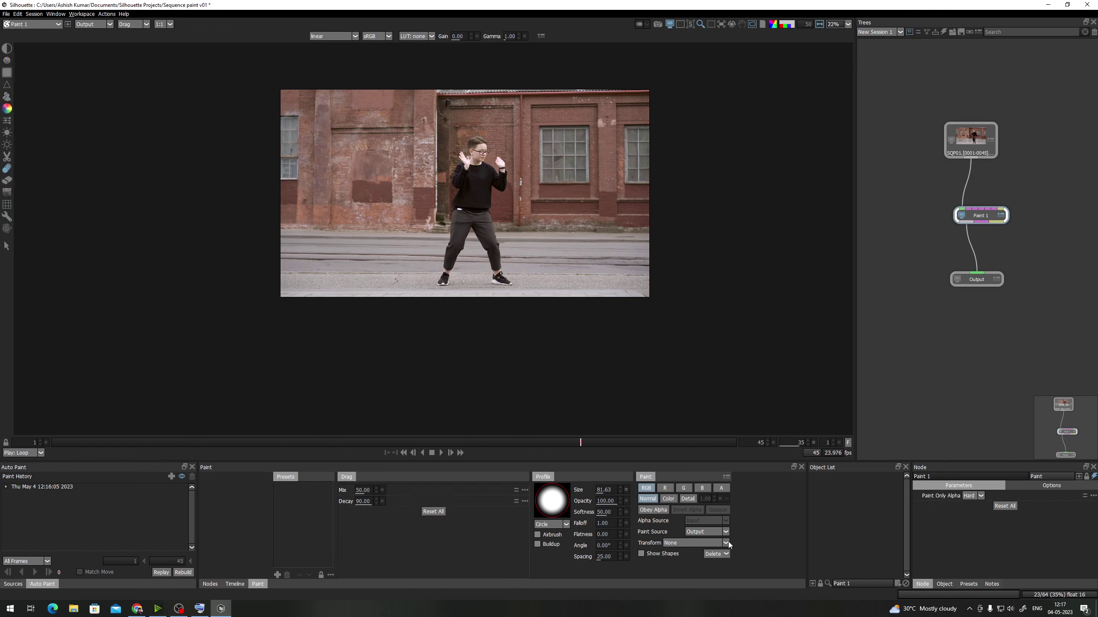
left_click(719, 556)
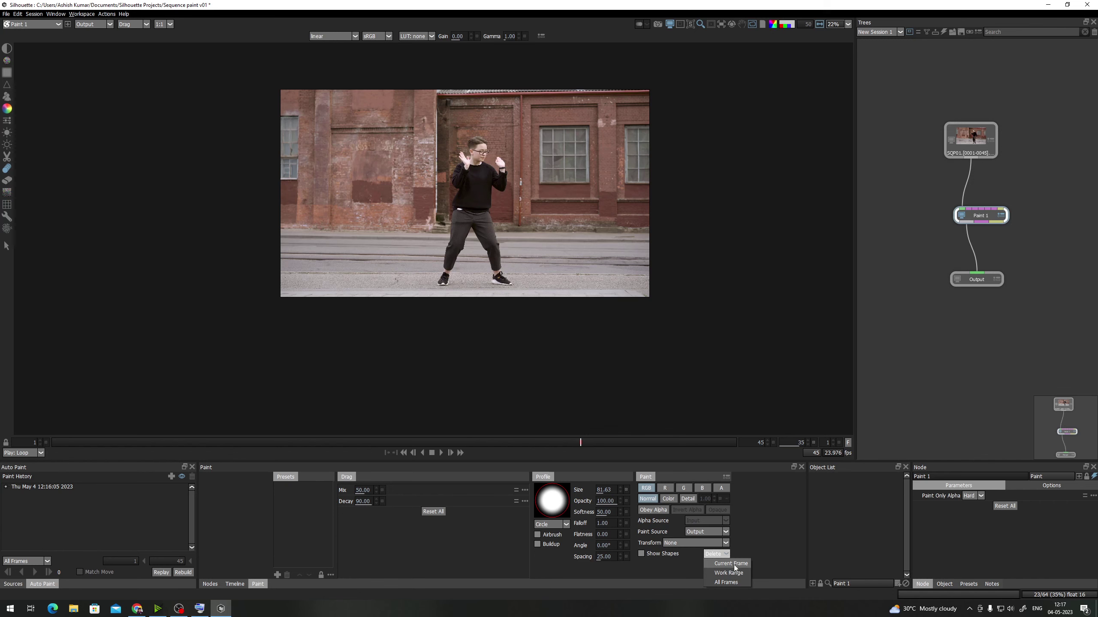
left_click(733, 564)
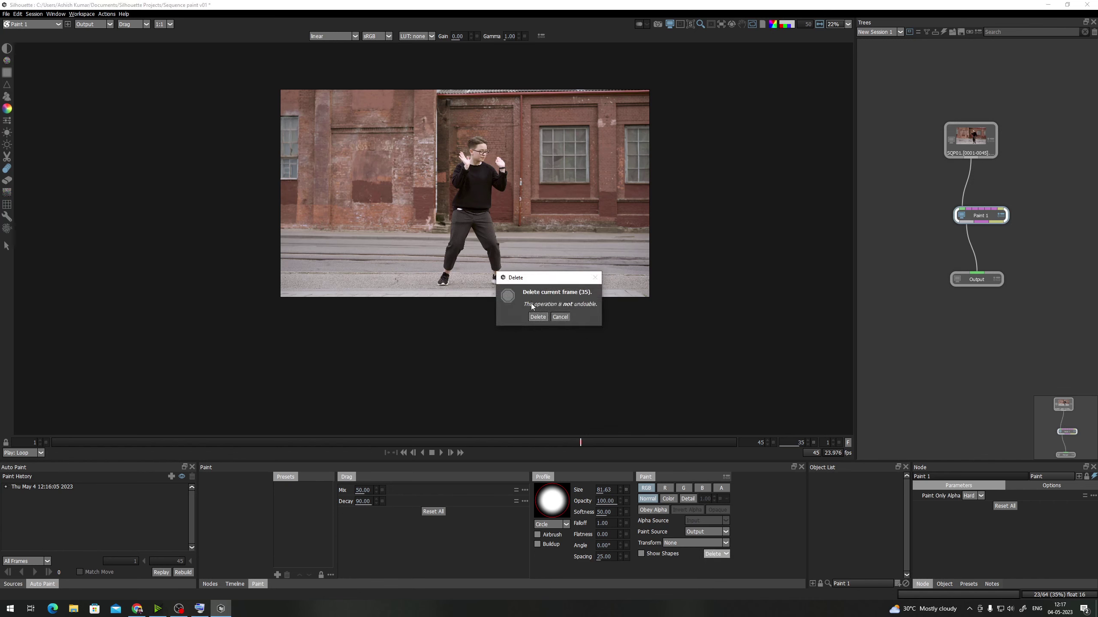
left_click(537, 318)
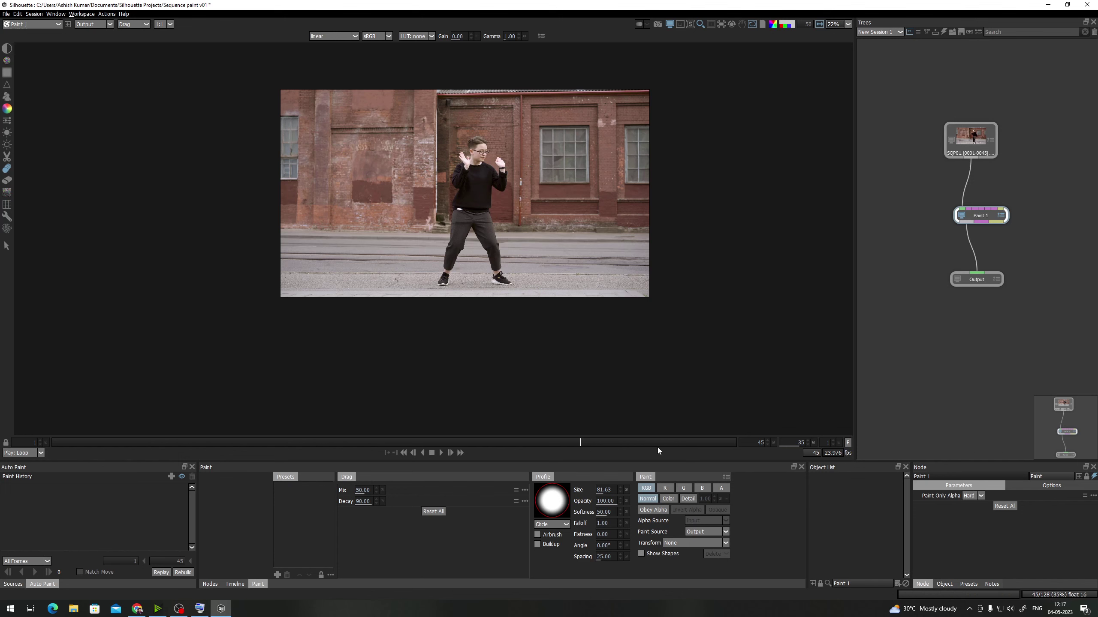
Go to frame 45 and examine the figure's trousers and shoes against the street
left_click_drag(585, 441, 744, 439)
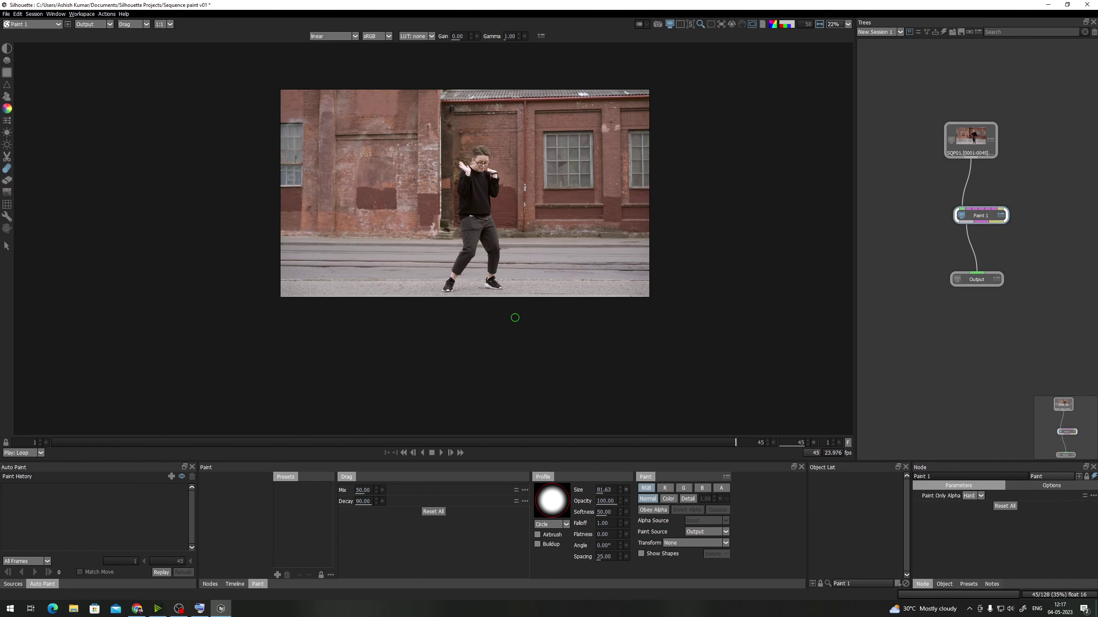
scroll(514, 270, "up", 5)
scroll(513, 265, "down", 5)
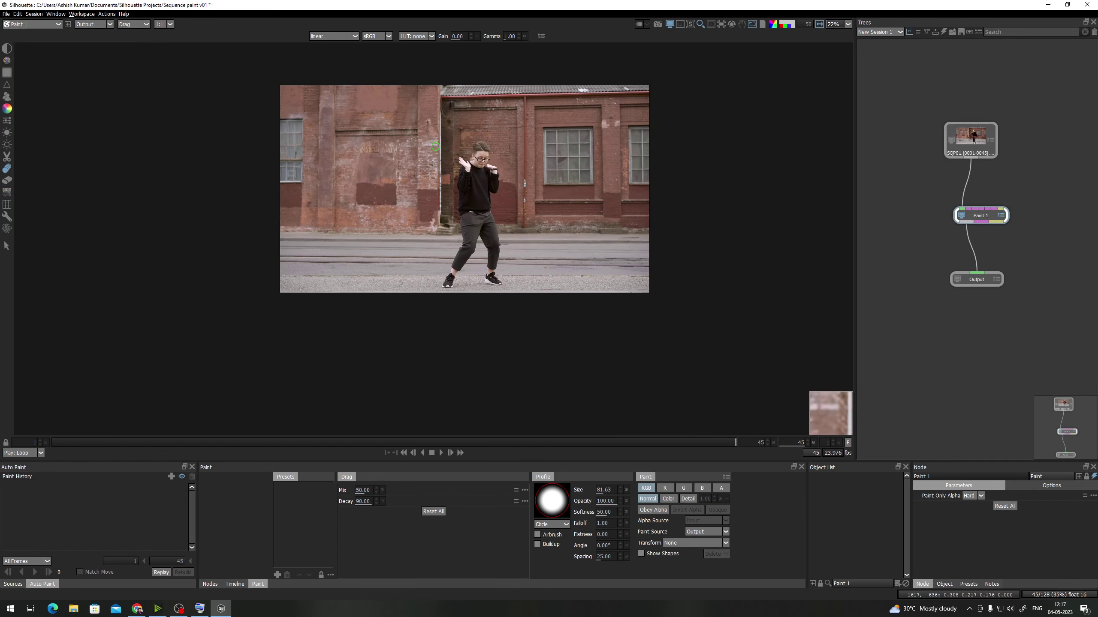
left_click_drag(742, 449, 794, 472)
scroll(500, 270, "up", 2)
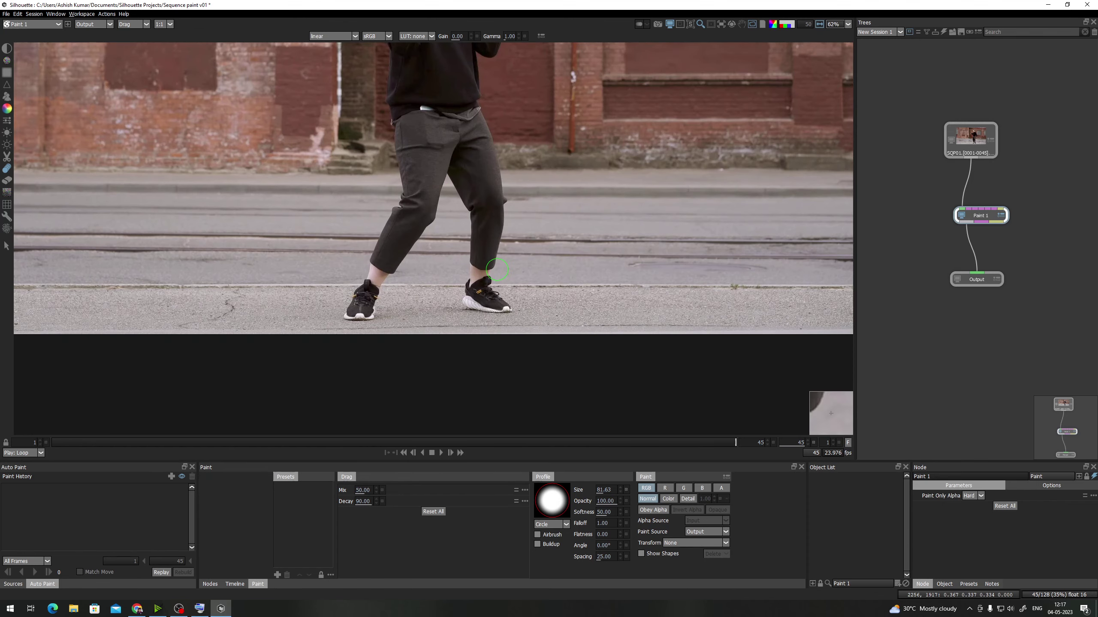
scroll(439, 342, "down", 2)
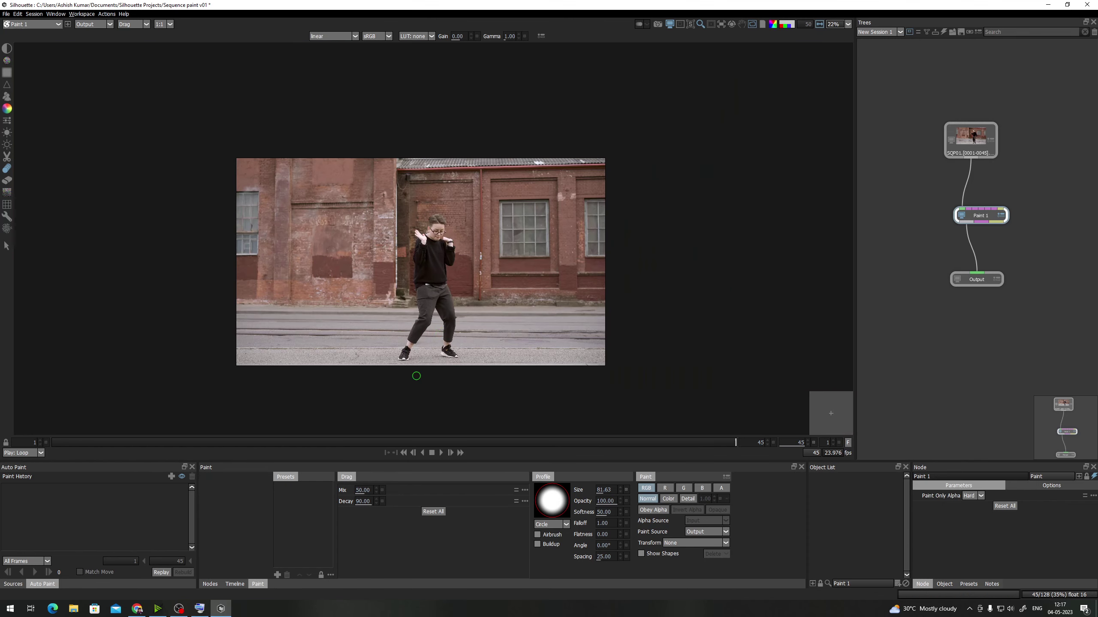
scroll(443, 337, "up", 3)
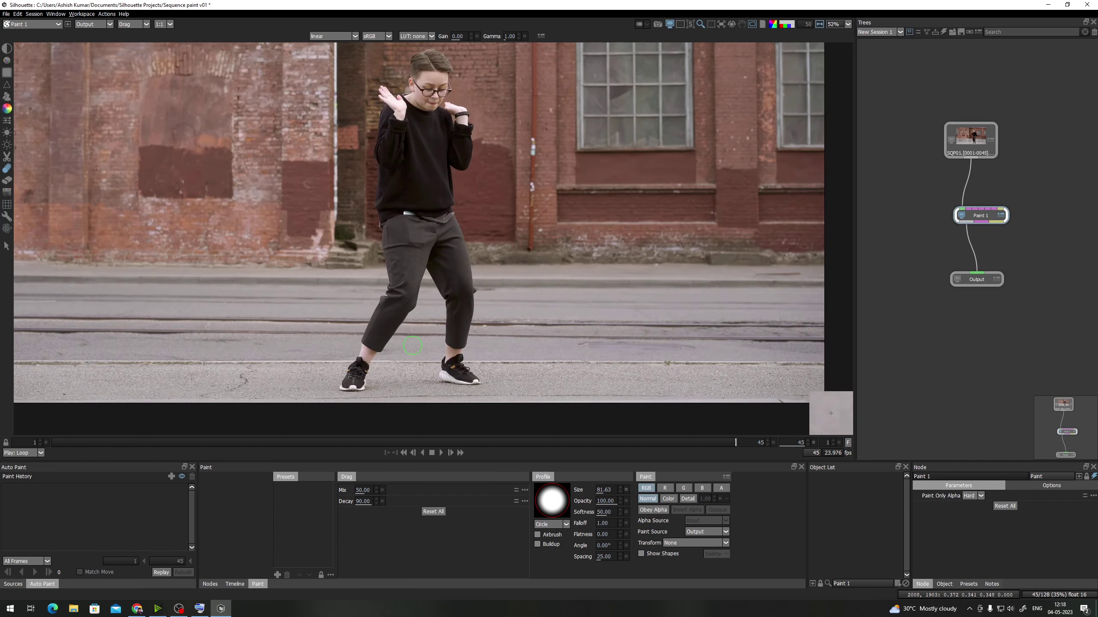
scroll(409, 229, "up", 1)
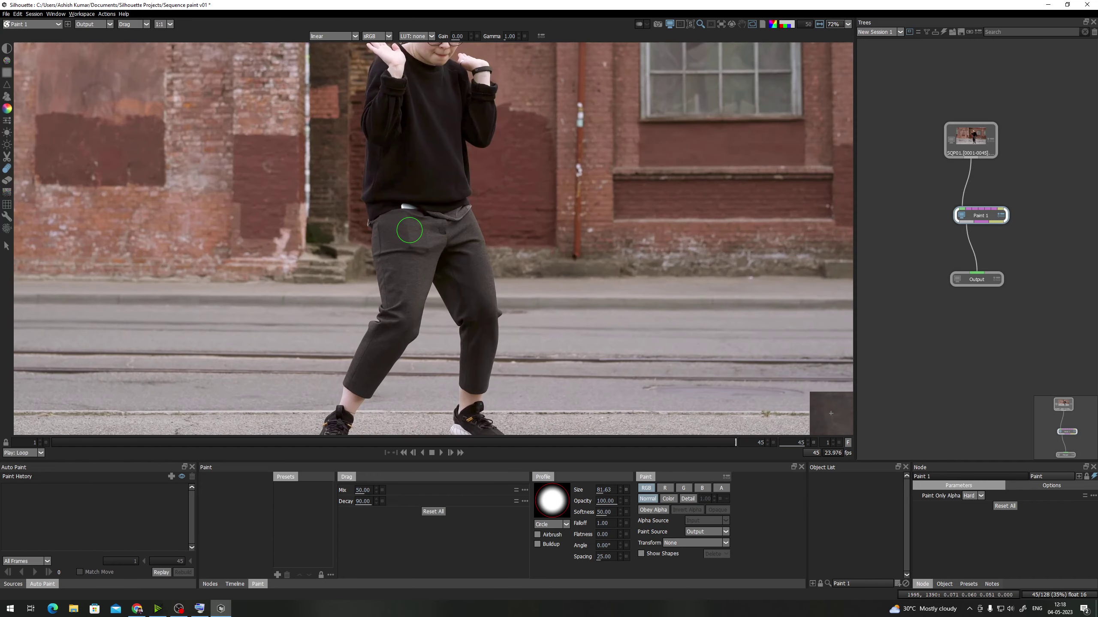
scroll(409, 230, "down", 1)
left_click_drag(451, 310, 457, 276)
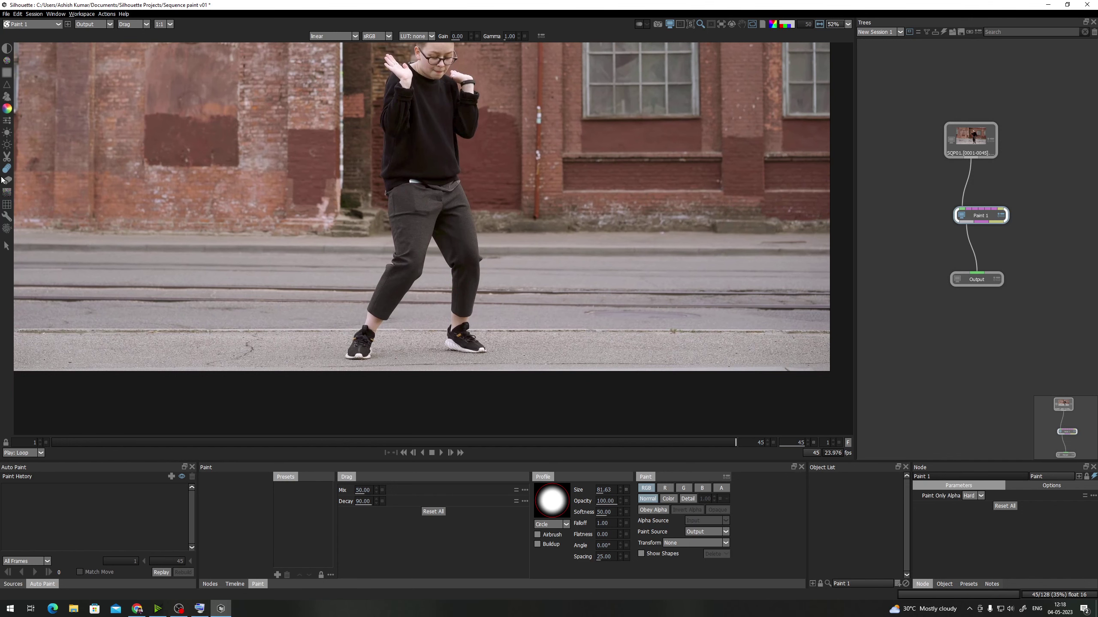
scroll(397, 221, "up", 3)
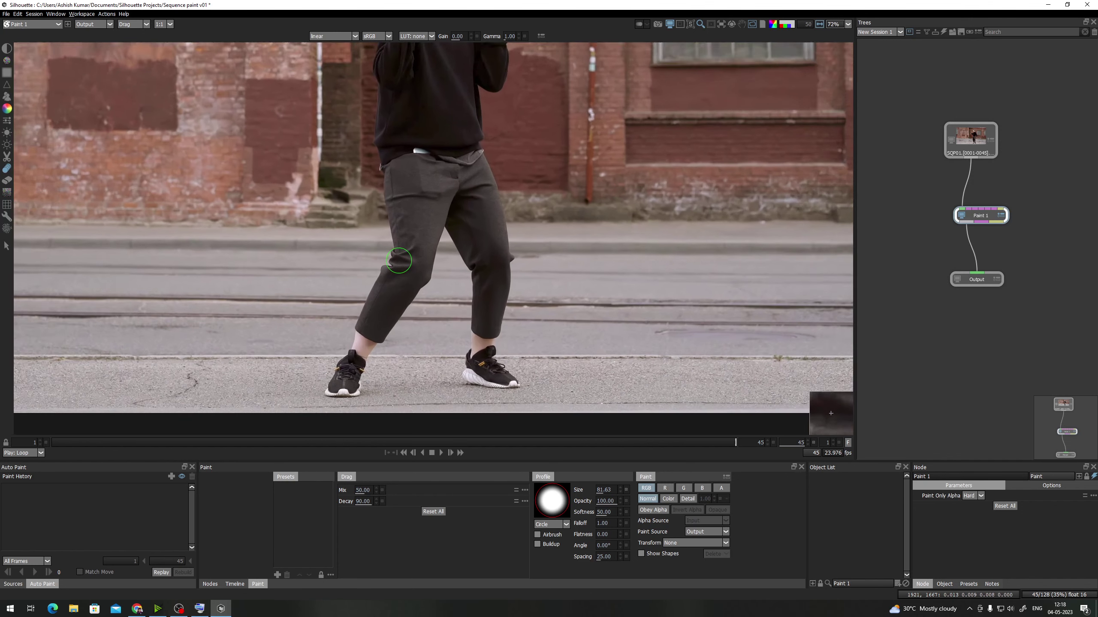
scroll(398, 220, "up", 3)
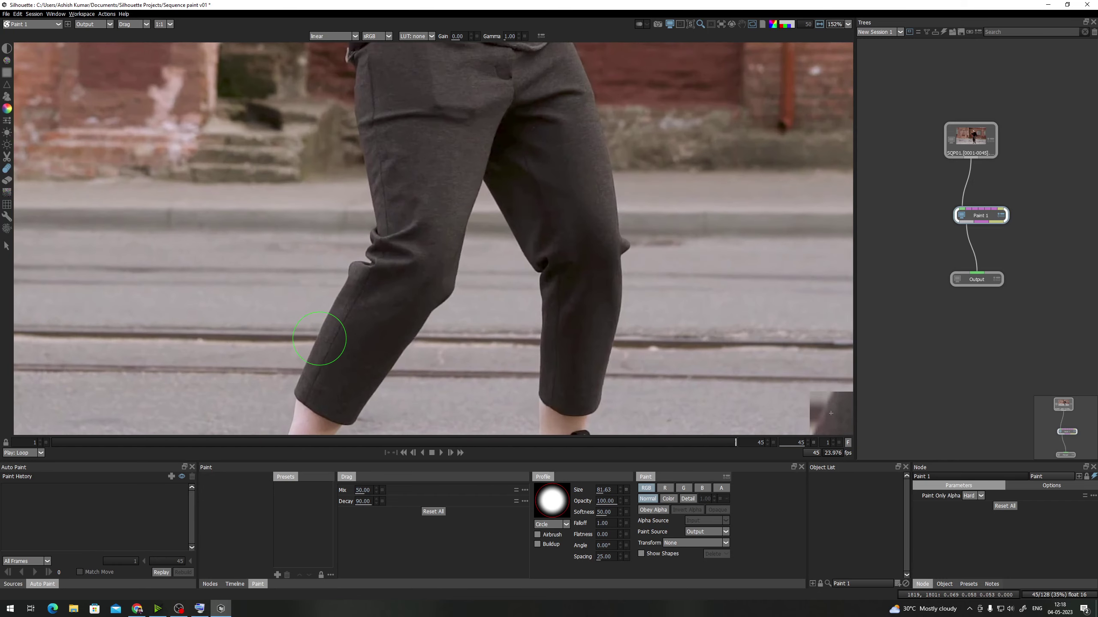
scroll(384, 342, "down", 4)
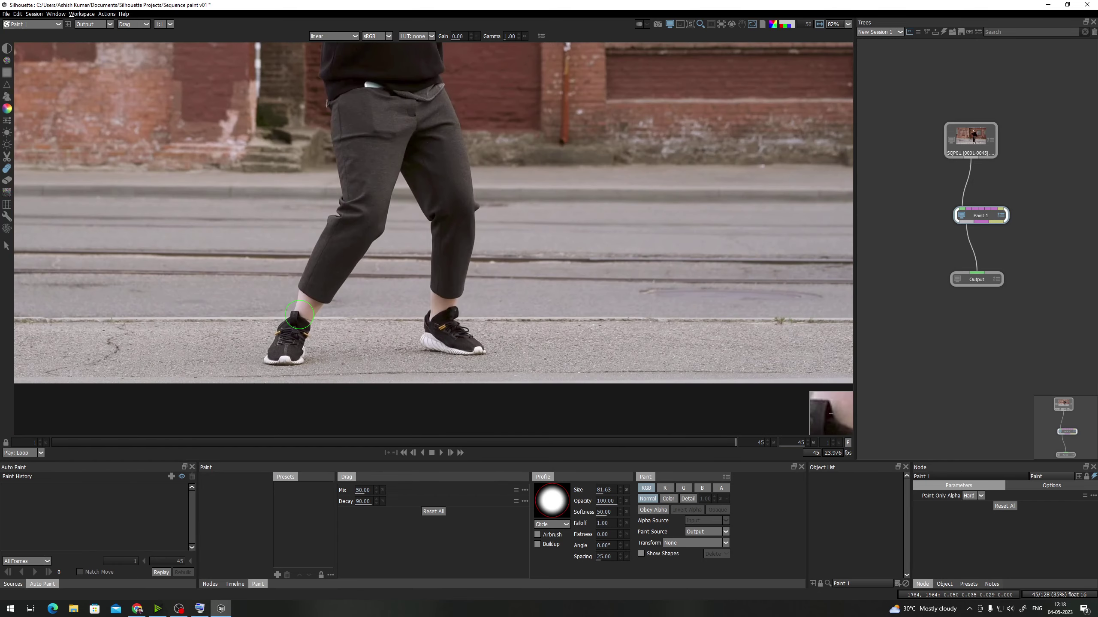
left_click_drag(530, 236, 498, 306)
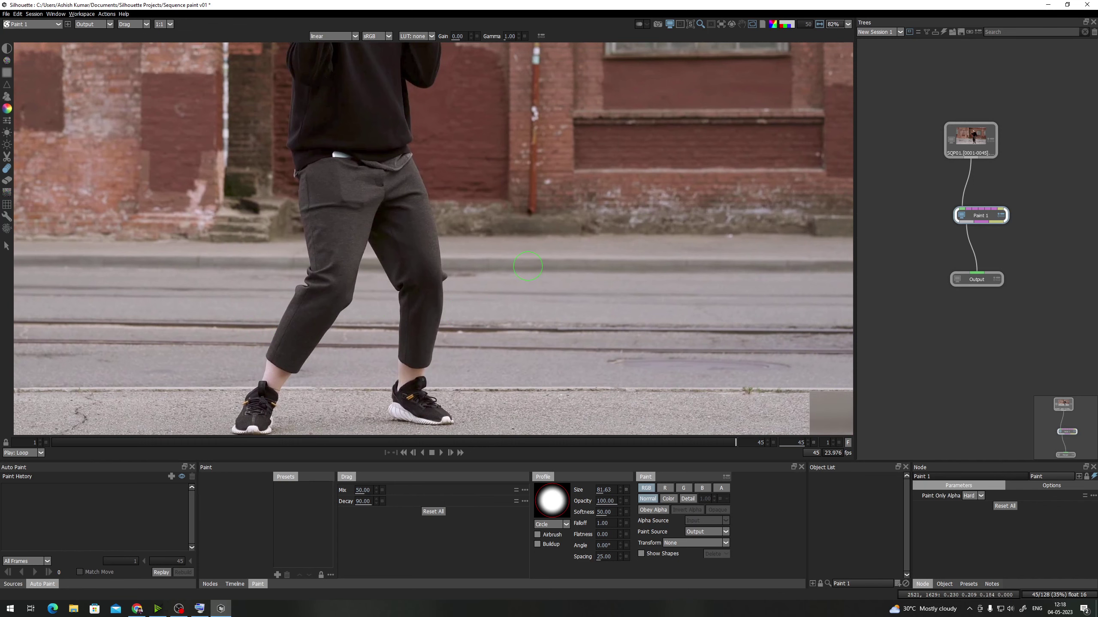
Set the Drag mix to 100 and the brush size to about 35, and smear pavement over the front shoe
scroll(497, 326, "up", 5)
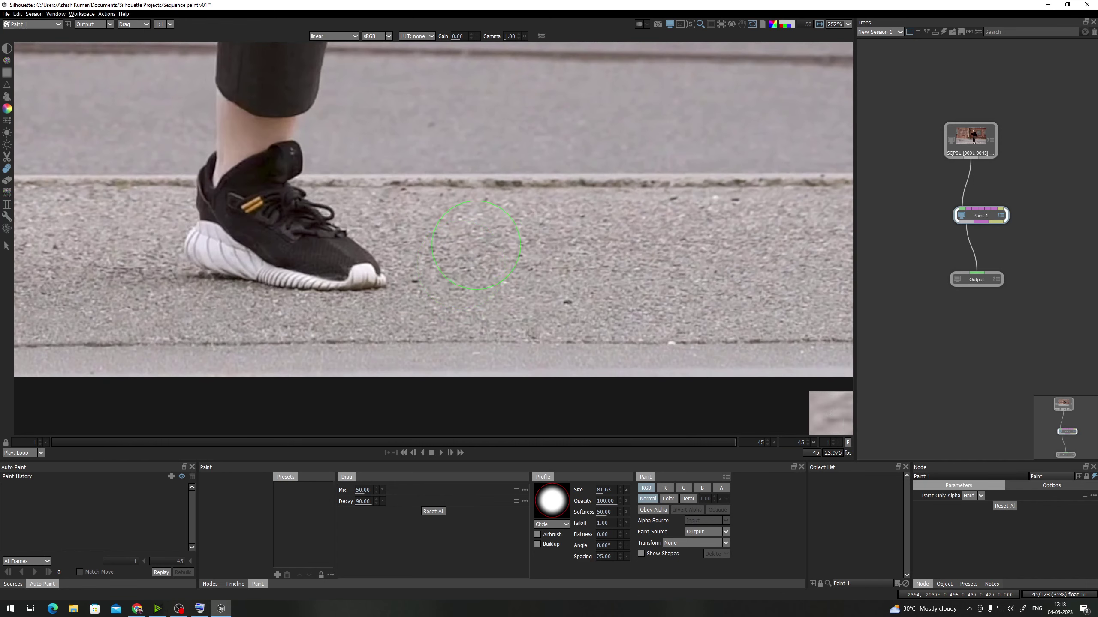
left_click_drag(407, 269, 467, 280)
scroll(476, 279, "up", 1)
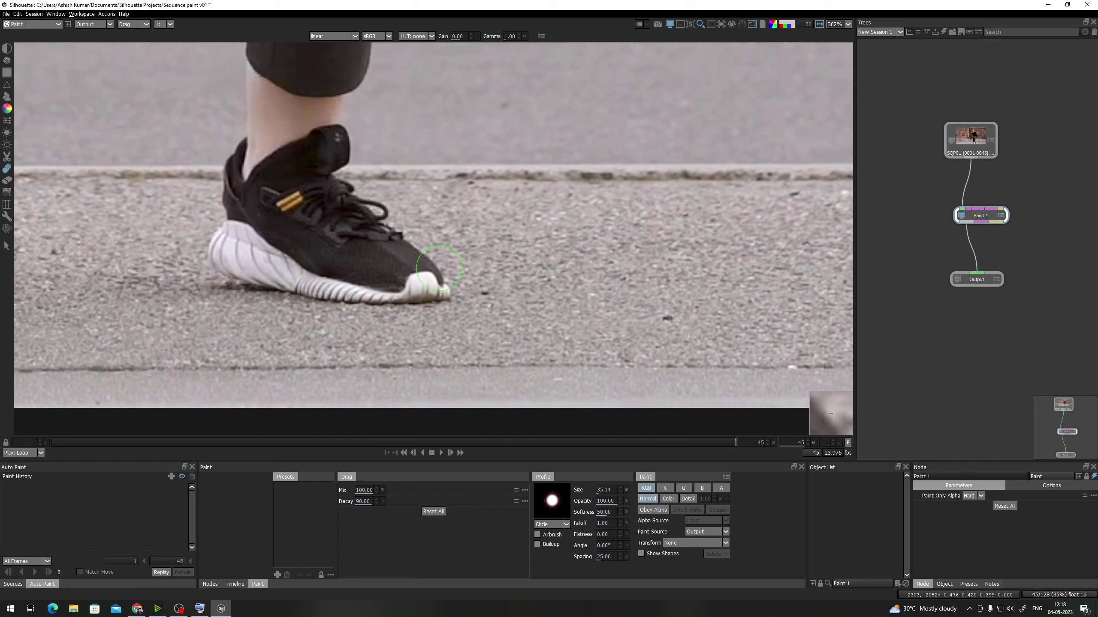
mouse_move(439, 267)
left_mouse_down()
mouse_move(408, 270)
mouse_move(461, 292)
mouse_move(400, 285)
mouse_move(425, 262)
mouse_move(382, 259)
mouse_move(397, 239)
mouse_move(350, 246)
left_mouse_up()
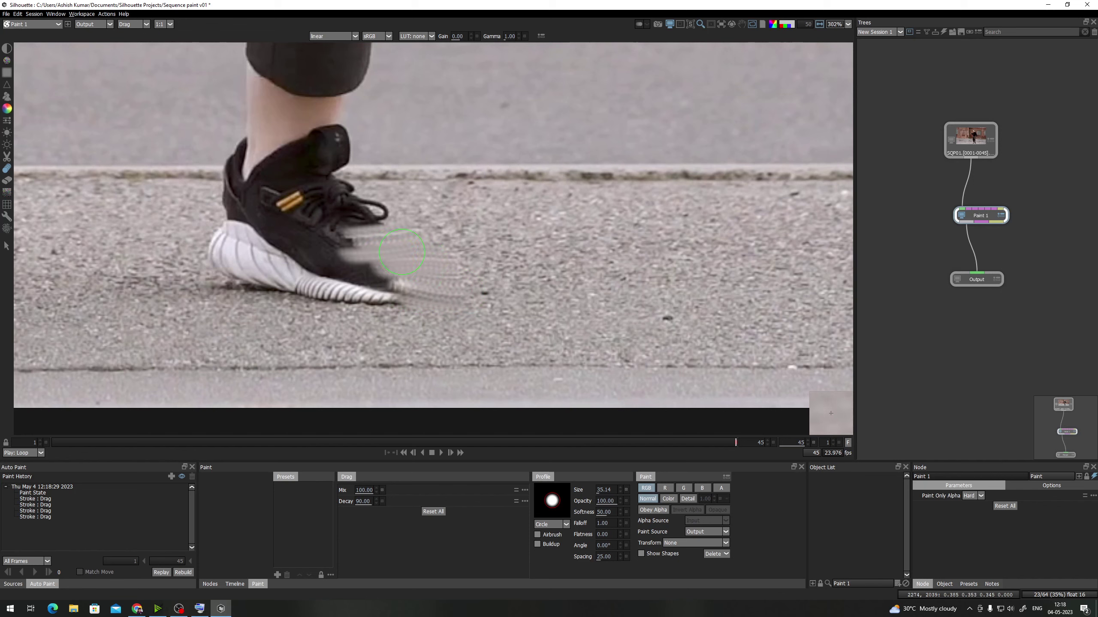
mouse_move(177, 247)
left_mouse_down()
mouse_move(238, 248)
mouse_move(203, 231)
mouse_move(252, 227)
left_mouse_up()
Smear the road surface into the outer edge of the bent trouser leg below the knee with several Drag strokes
scroll(252, 227, "down", 10)
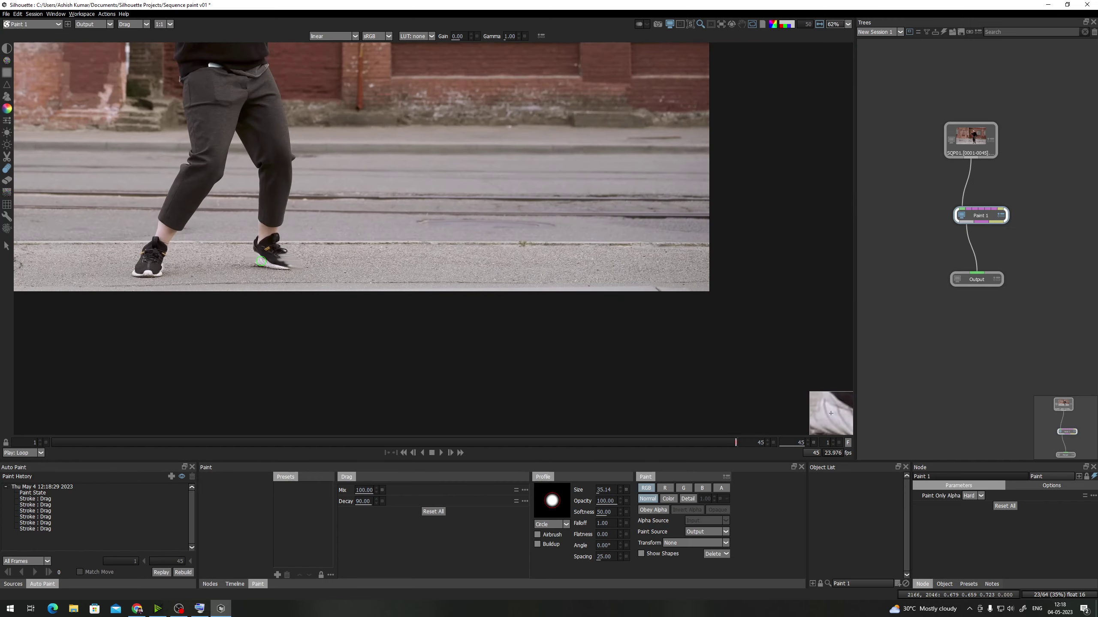
scroll(253, 226, "up", 9)
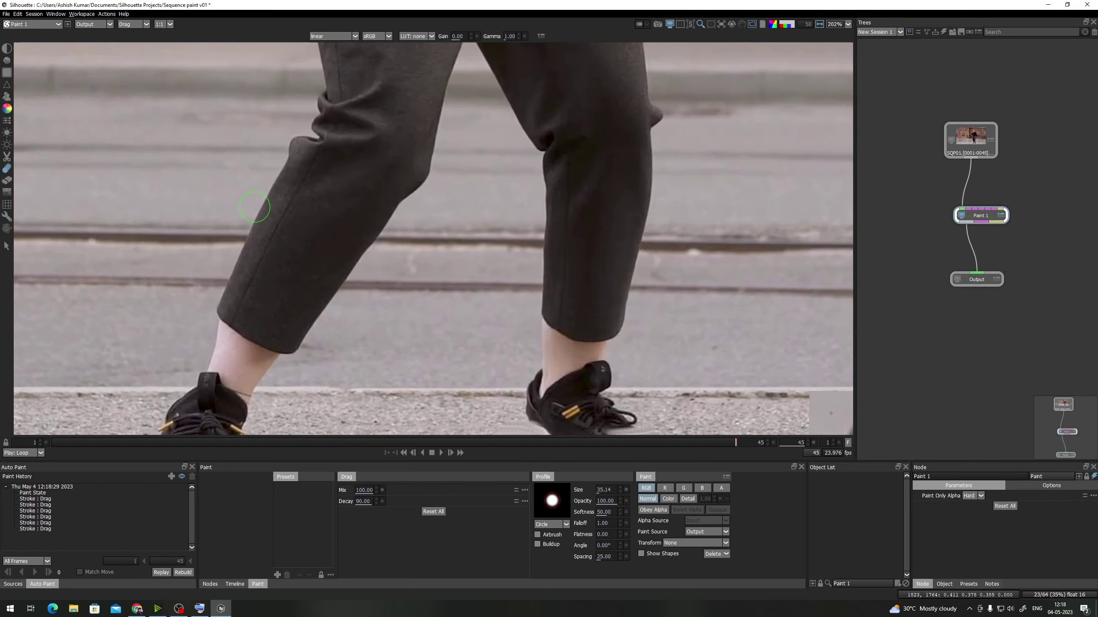
mouse_move(279, 185)
left_mouse_down()
mouse_move(407, 232)
mouse_move(426, 225)
mouse_move(391, 234)
mouse_move(389, 259)
left_mouse_up()
scroll(403, 237, "up", 2)
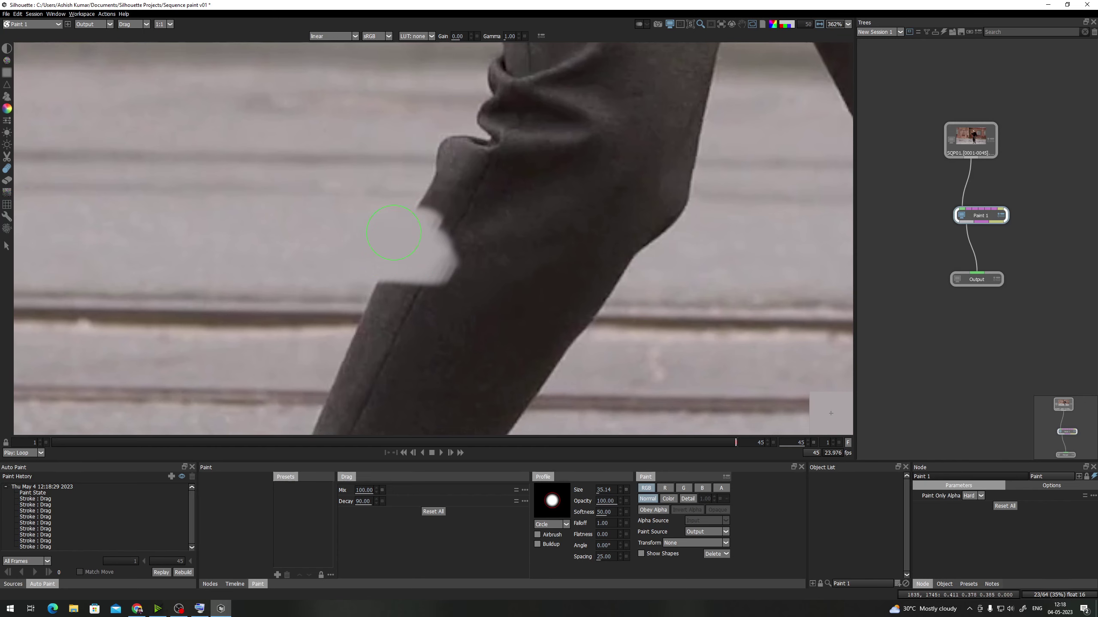
mouse_move(394, 231)
left_mouse_down()
mouse_move(459, 223)
mouse_move(393, 213)
mouse_move(452, 212)
mouse_move(361, 186)
mouse_move(467, 198)
mouse_move(429, 211)
mouse_move(413, 196)
mouse_move(497, 201)
left_mouse_up()
key("ctrl+z")
scroll(608, 289, "down", 4)
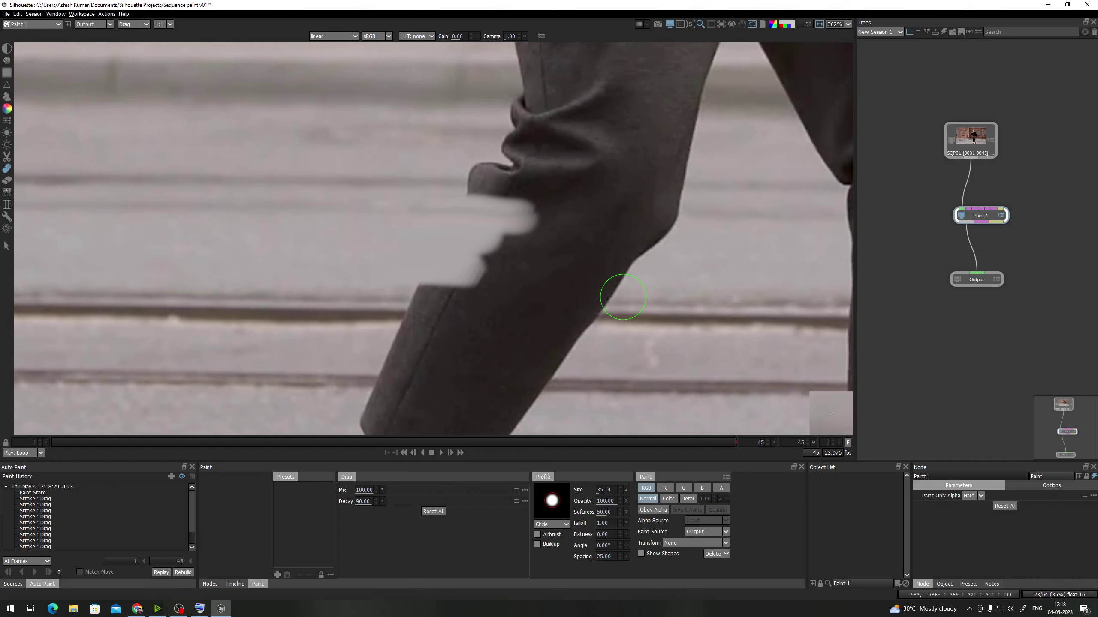
scroll(541, 257, "down", 1)
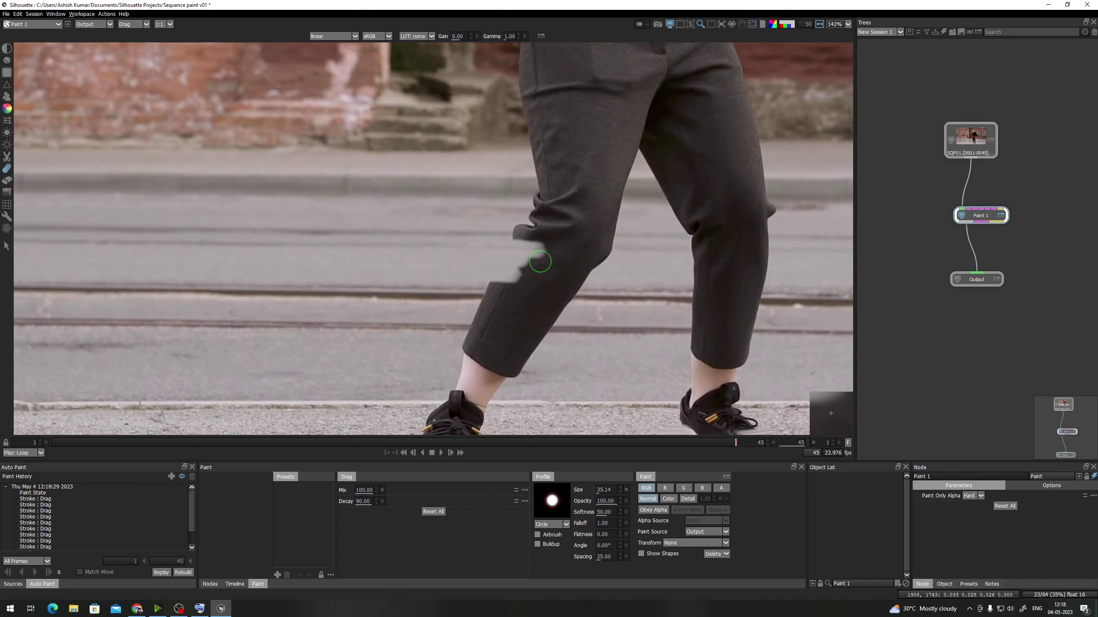
scroll(366, 271, "down", 3)
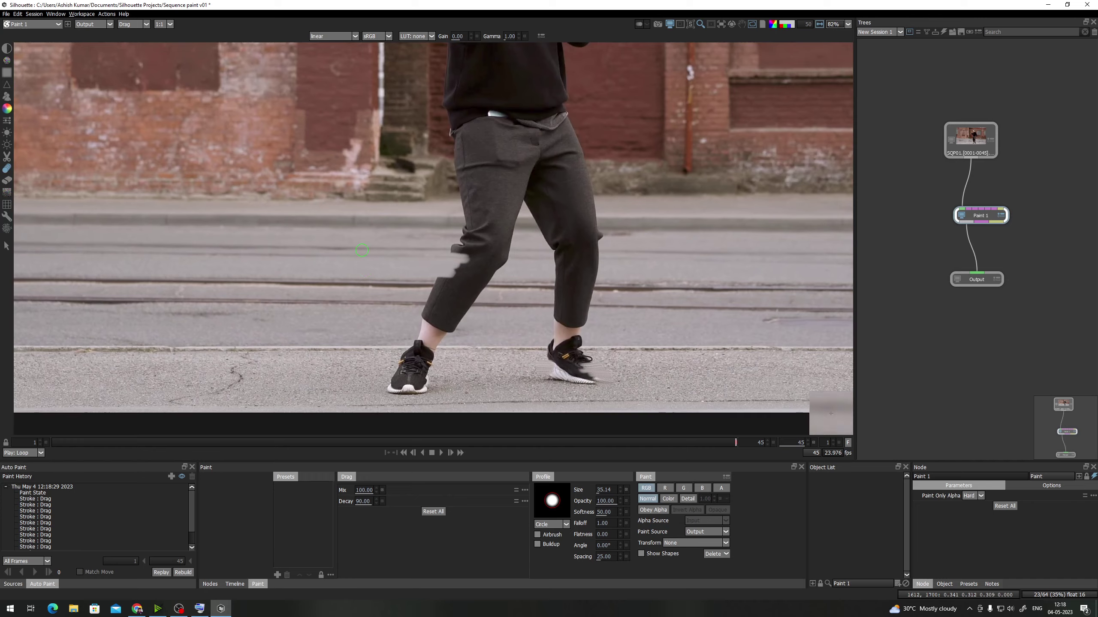
Smear the brick wall into the back edge of the black sweater with several horizontal Drag strokes
left_click_drag(373, 168, 298, 345)
scroll(391, 218, "up", 5)
scroll(276, 268, "up", 1)
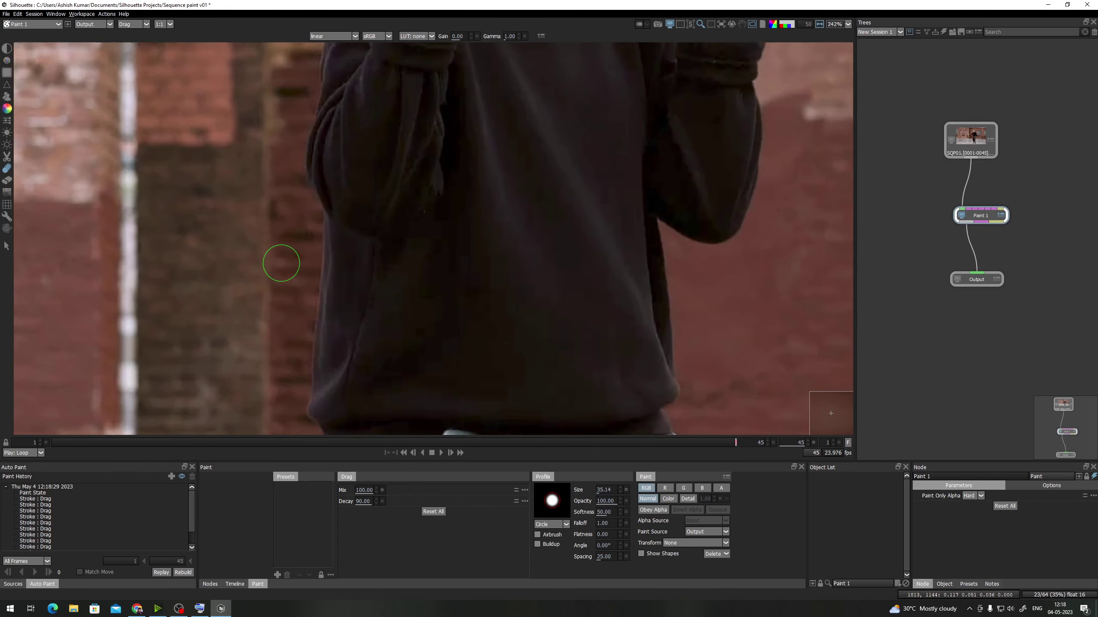
scroll(293, 259, "up", 1)
scroll(297, 250, "up", 1)
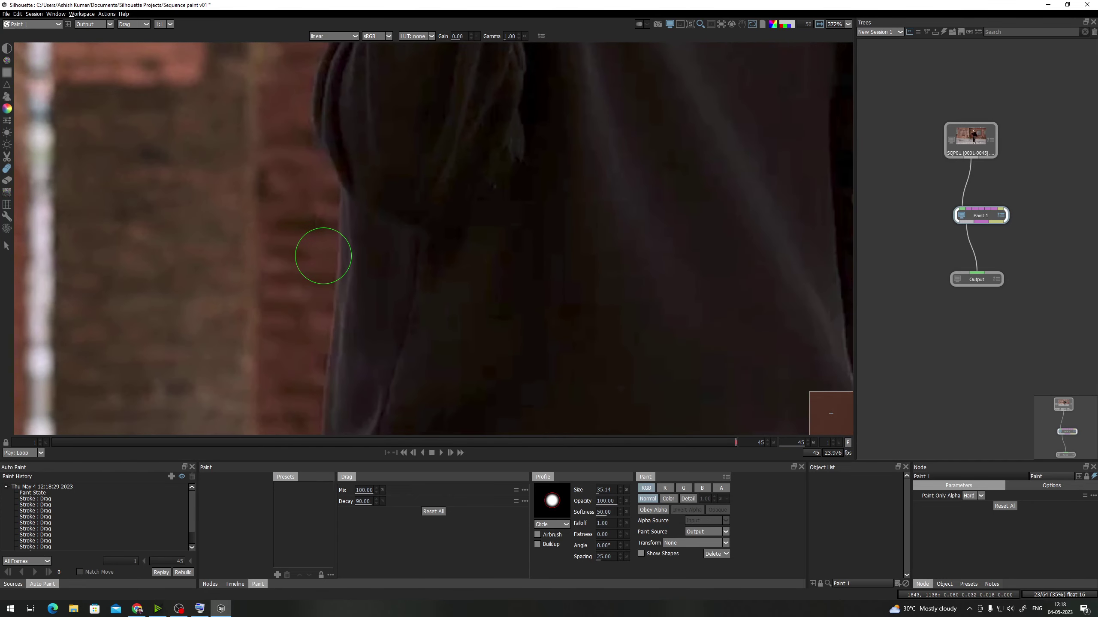
left_click_drag(311, 247, 377, 255)
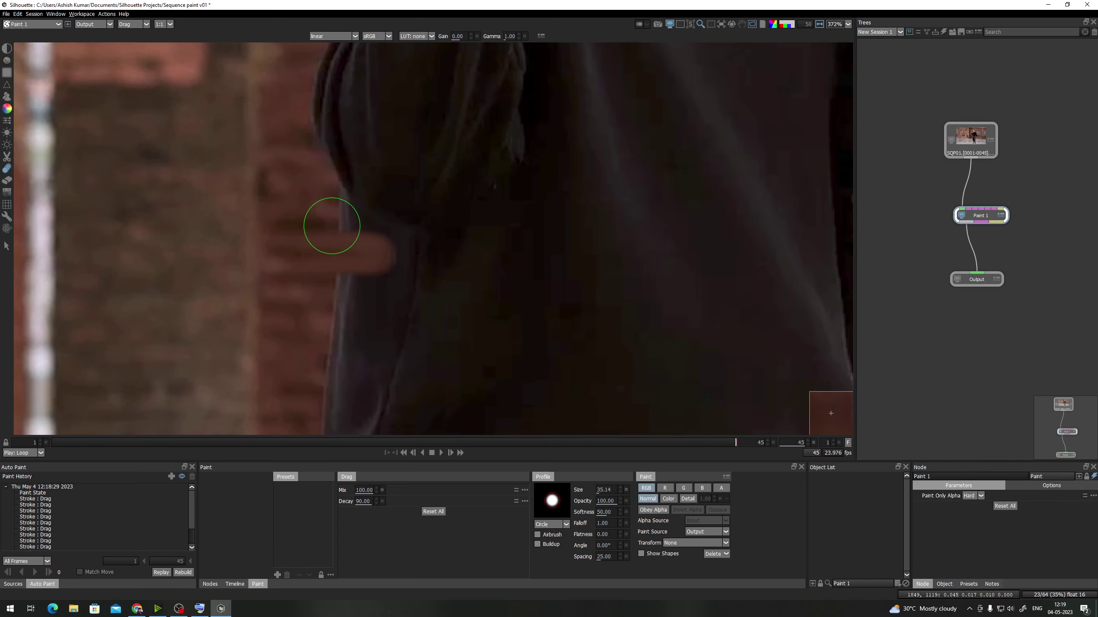
left_click_drag(319, 220, 385, 221)
left_click_drag(332, 198, 422, 208)
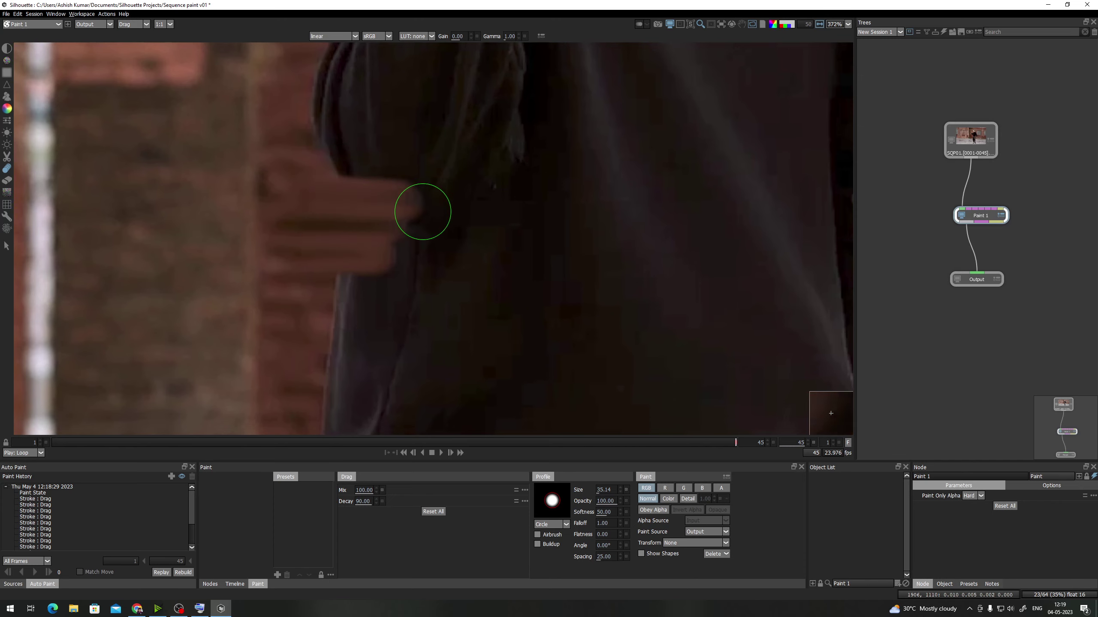
left_click_drag(362, 294, 382, 178)
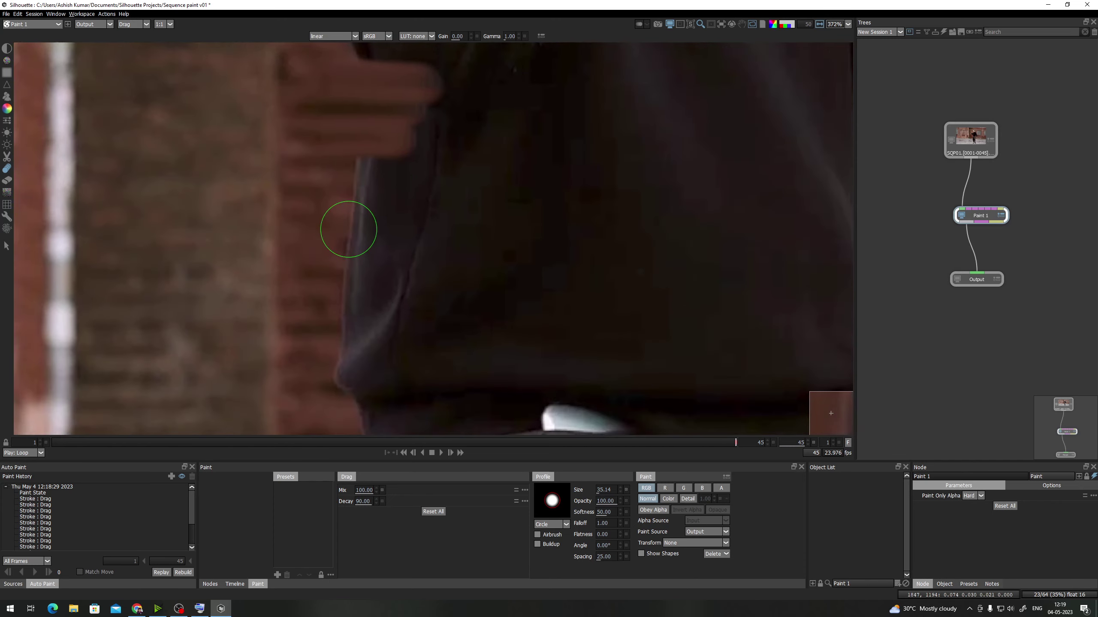
left_click_drag(341, 214, 439, 215)
scroll(448, 273, "down", 5)
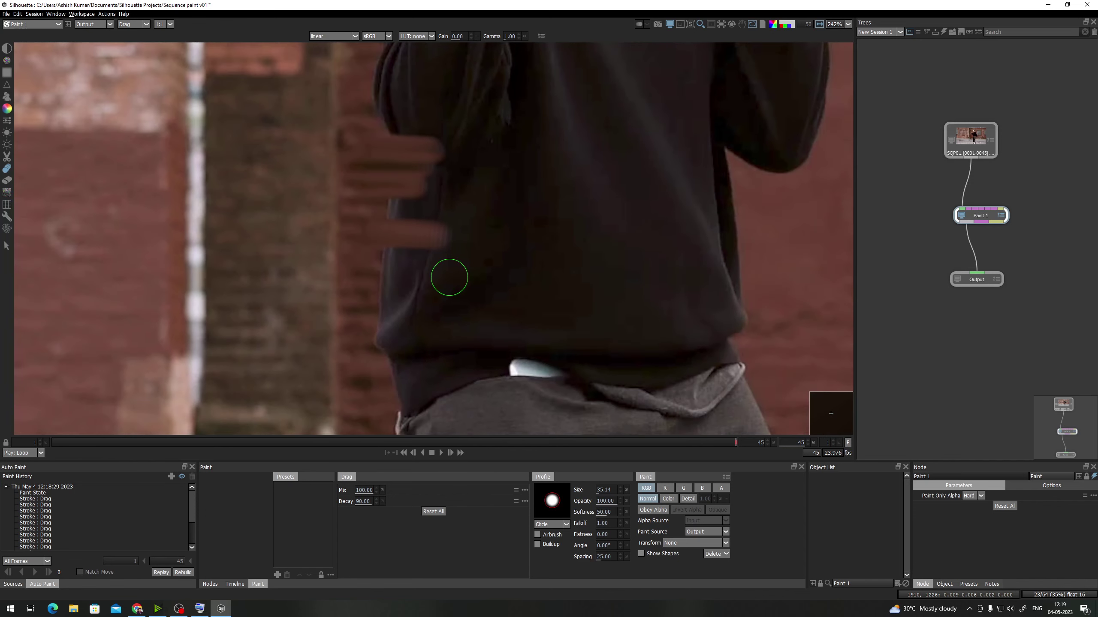
Smear the brick wall into the front edge of the black sweater below the elbow with several Drag strokes
left_click_drag(492, 286, 446, 313)
scroll(446, 313, "up", 5)
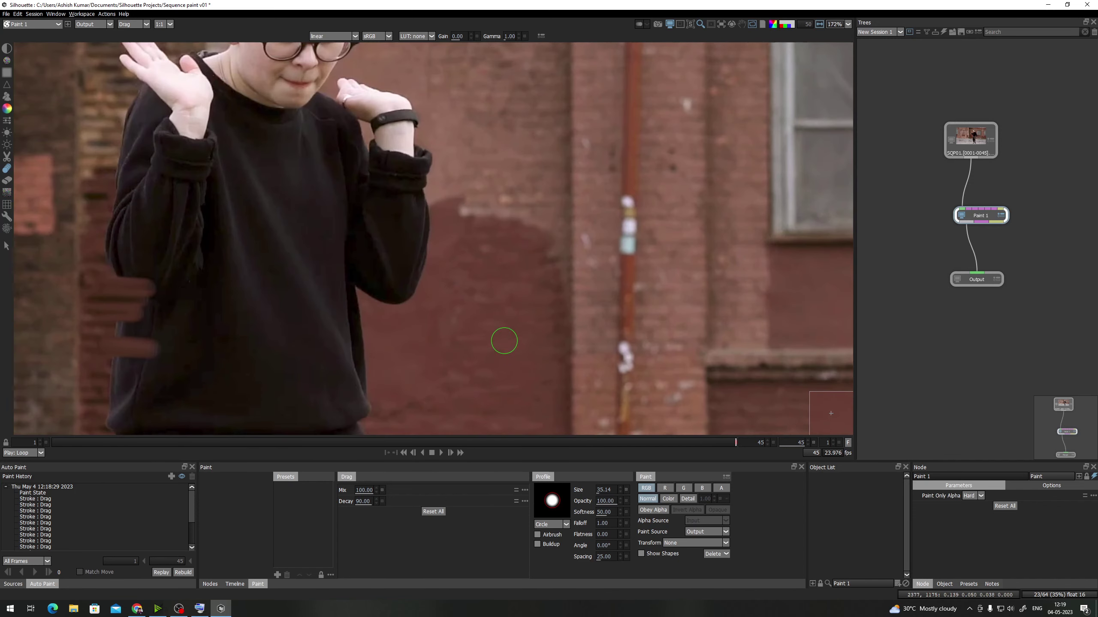
scroll(424, 277, "up", 1)
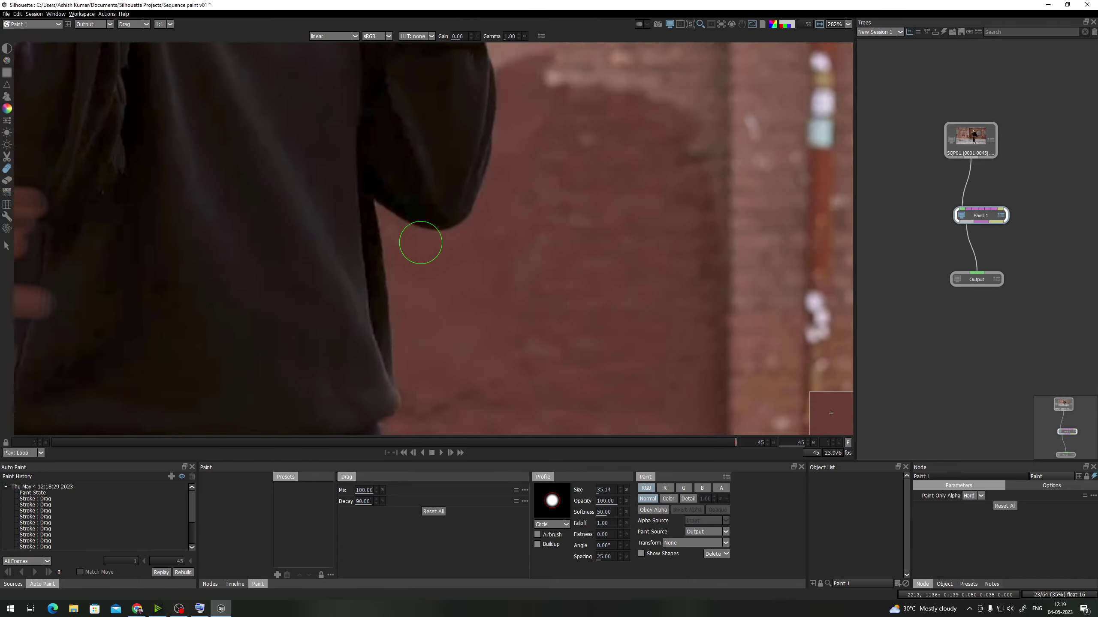
mouse_move(397, 304)
left_mouse_down()
mouse_move(367, 302)
mouse_move(360, 321)
left_mouse_up()
left_click_drag(417, 358, 348, 352)
scroll(349, 352, "down", 7)
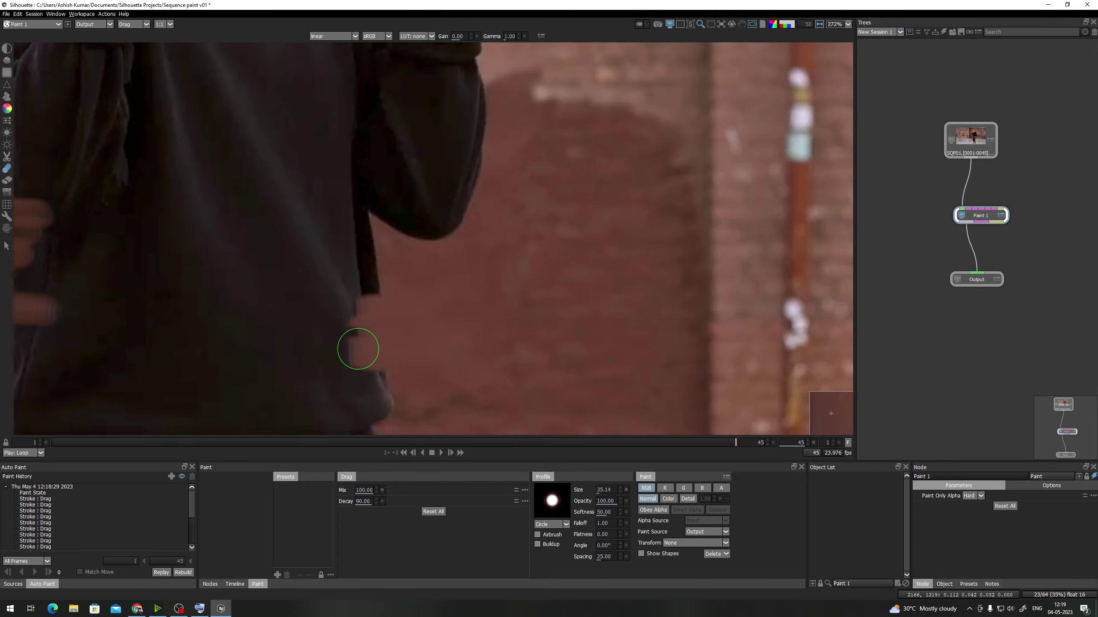
scroll(390, 209, "up", 2)
scroll(391, 209, "up", 1)
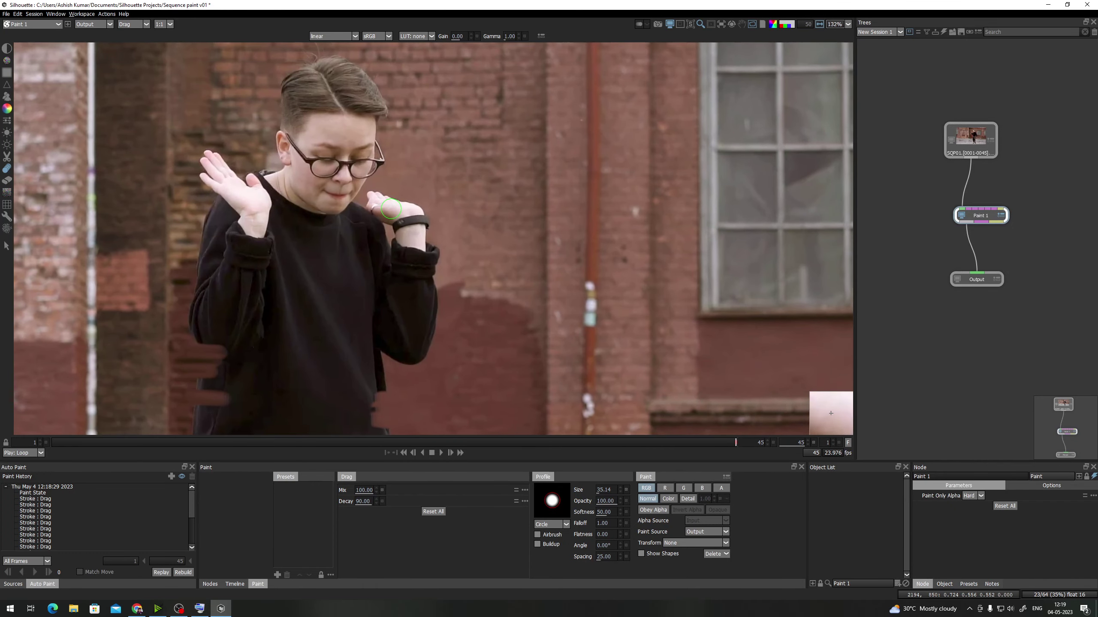
scroll(461, 98, "up", 2)
scroll(301, 311, "up", 1)
scroll(322, 254, "up", 2)
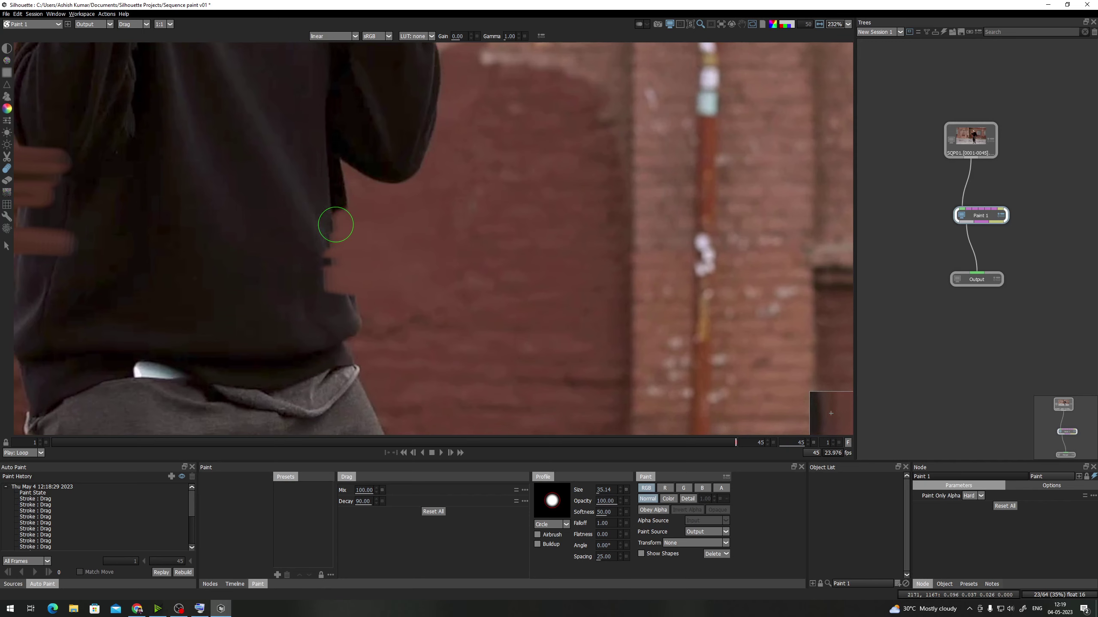
left_click_drag(335, 224, 311, 228)
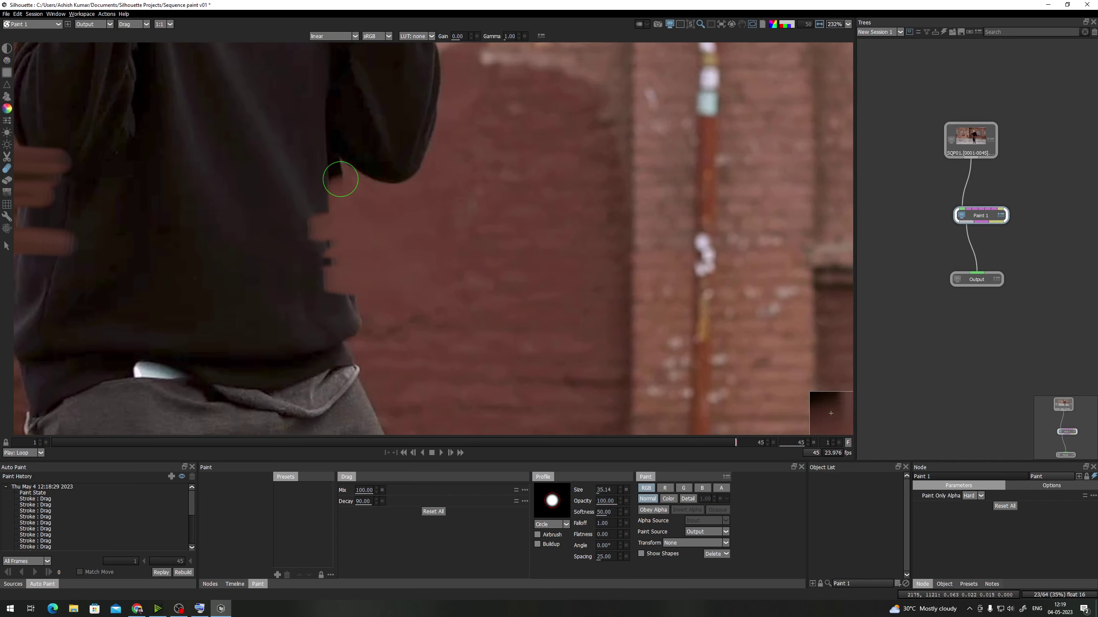
Try smearing the kerb into the bent trouser leg above the knee with one freehand Drag stroke, and undo it
scroll(542, 49, "down", 5)
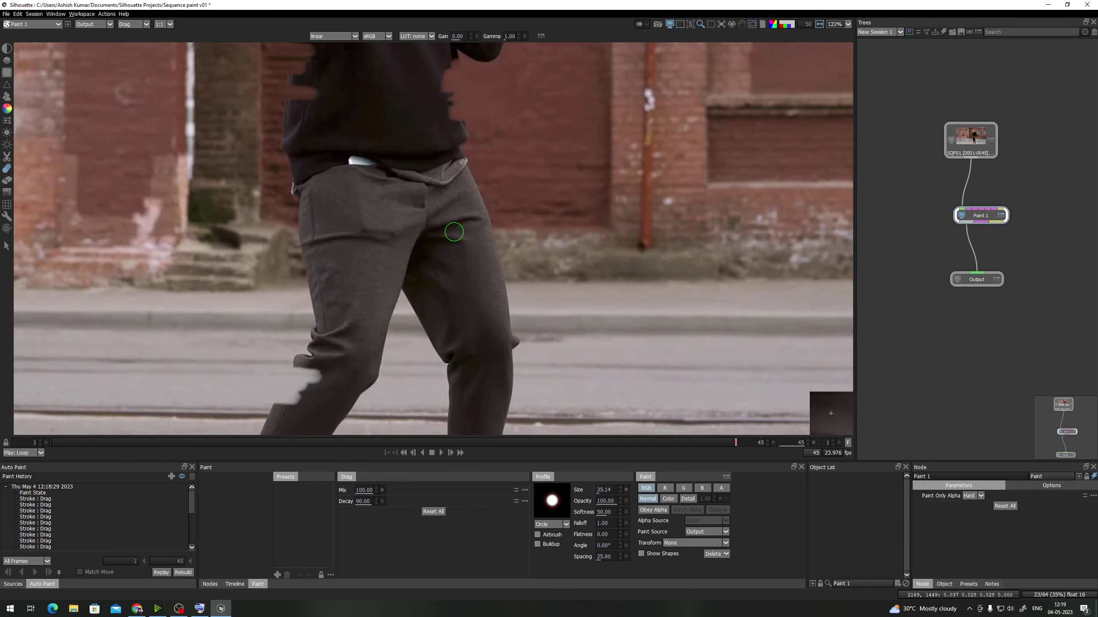
scroll(453, 232, "down", 2)
left_click_drag(346, 309, 387, 162)
scroll(388, 162, "up", 8)
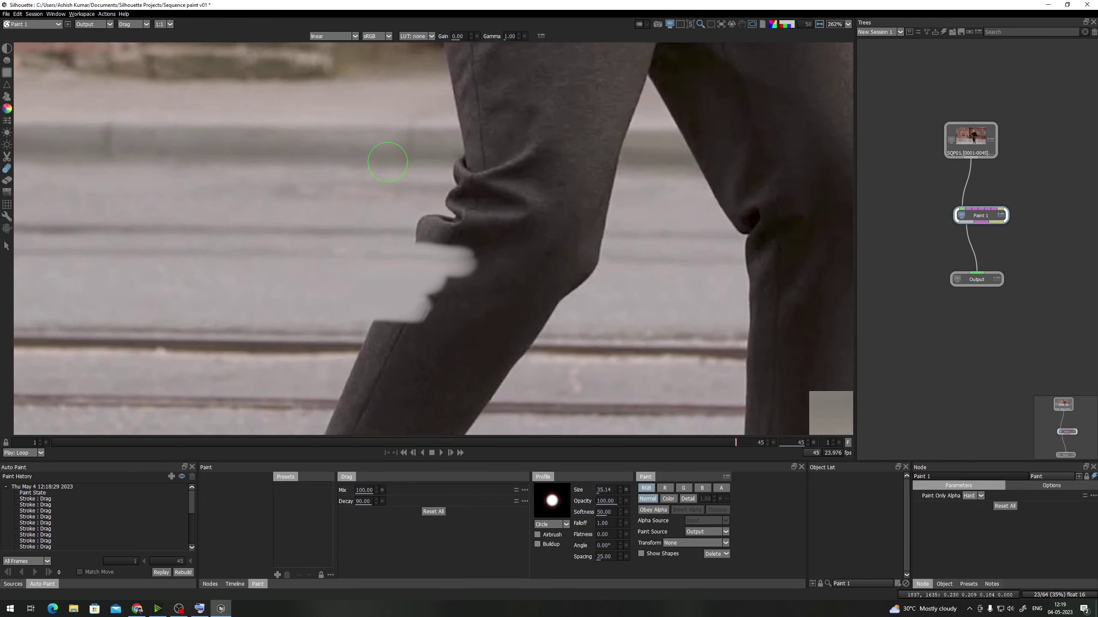
scroll(387, 162, "up", 2)
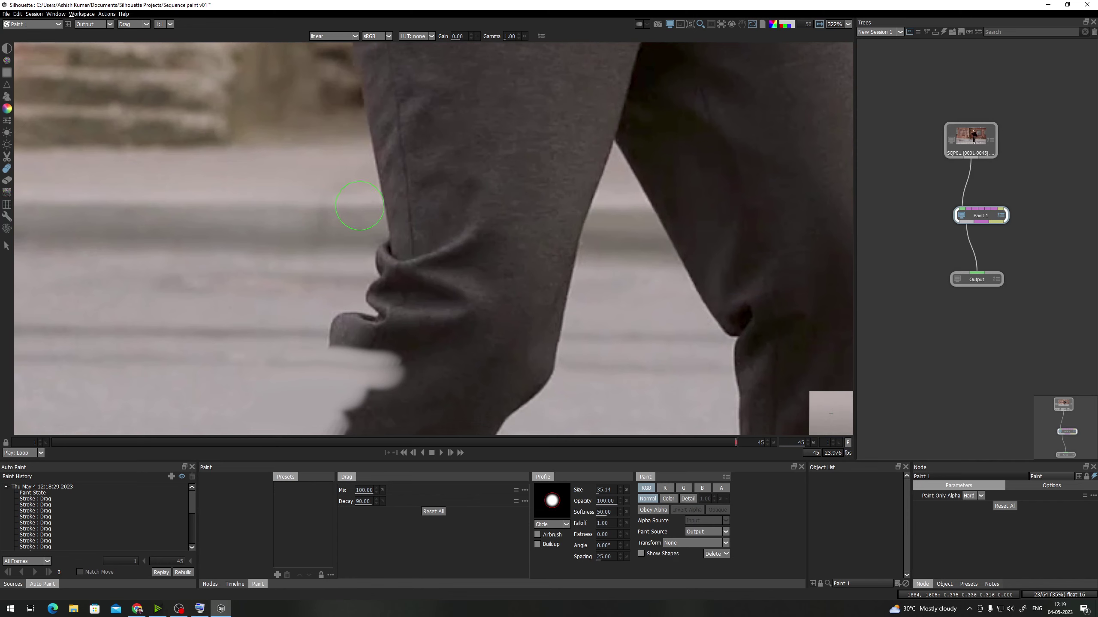
left_click_drag(359, 205, 432, 192)
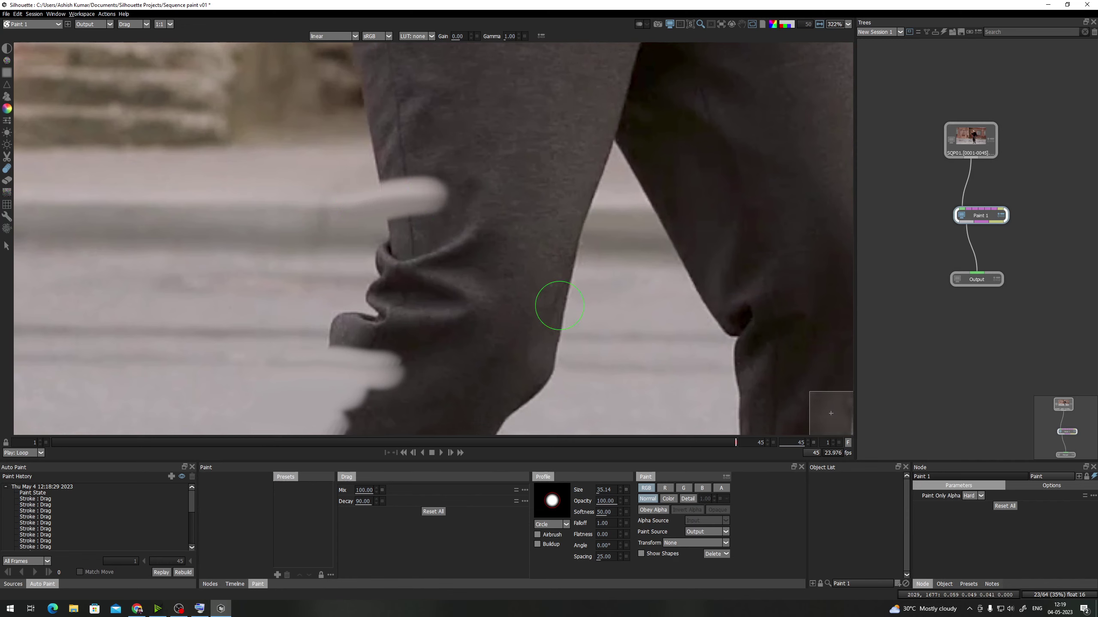
key("ctrl+z")
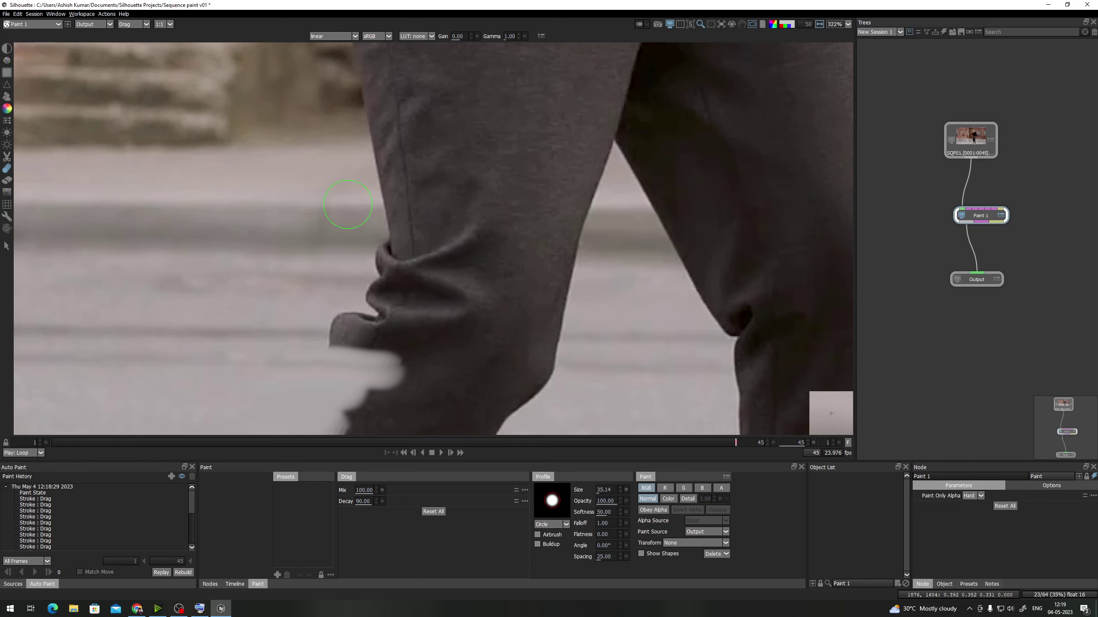
Try extending the road's dark line straight across the bent knee and dragging the trouser fold diagonally upward, and undo both strokes
left_click(200, 608)
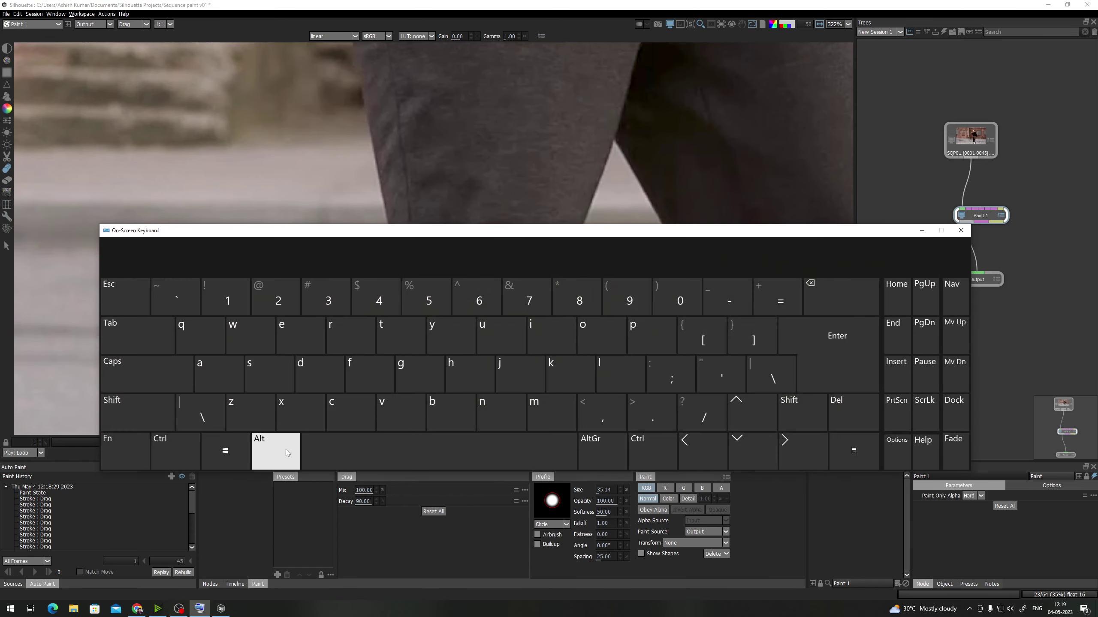
left_click(922, 230)
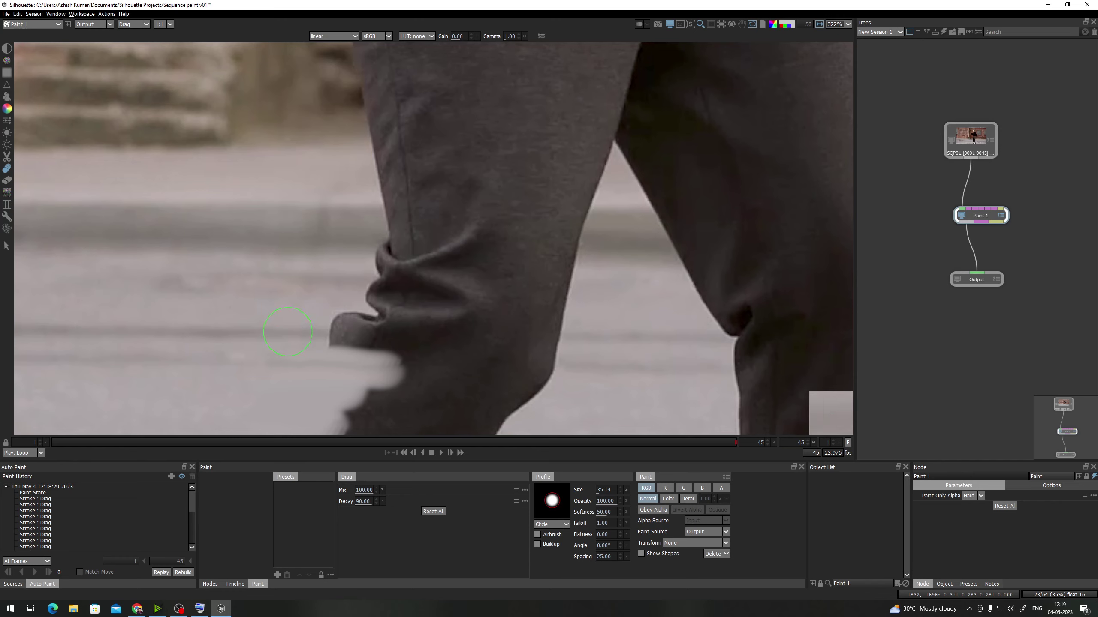
mouse_move(288, 332)
left_mouse_down()
mouse_move(362, 314)
mouse_move(302, 327)
mouse_move(381, 215)
mouse_move(337, 197)
mouse_move(288, 257)
mouse_move(313, 223)
mouse_move(410, 308)
mouse_move(600, 335)
left_mouse_up()
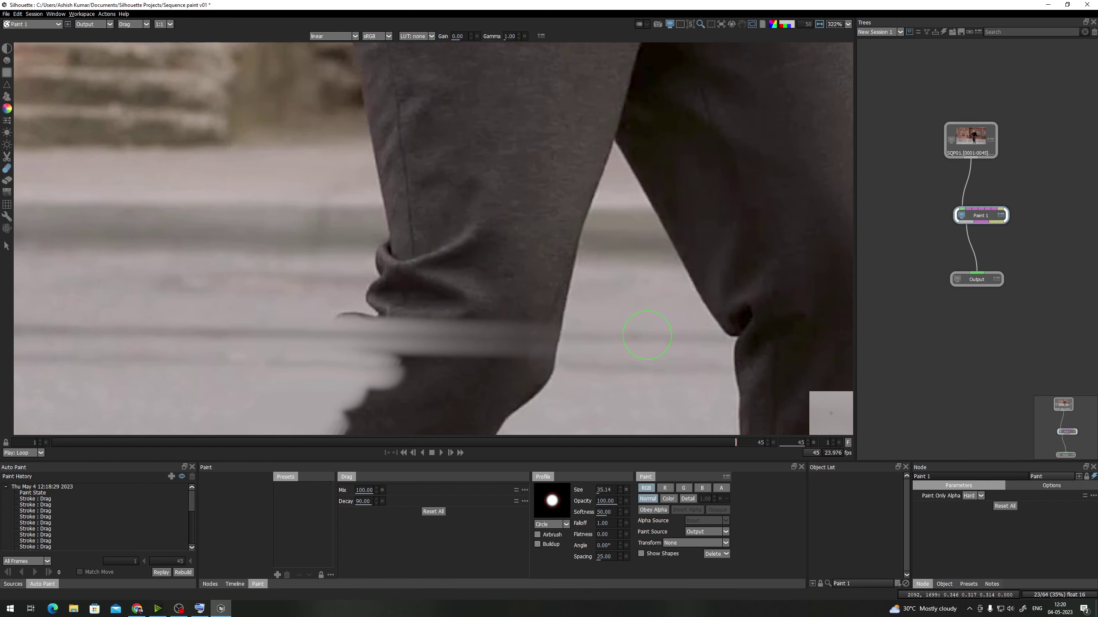
mouse_move(394, 191)
left_mouse_down()
mouse_move(380, 296)
mouse_move(397, 120)
left_mouse_up()
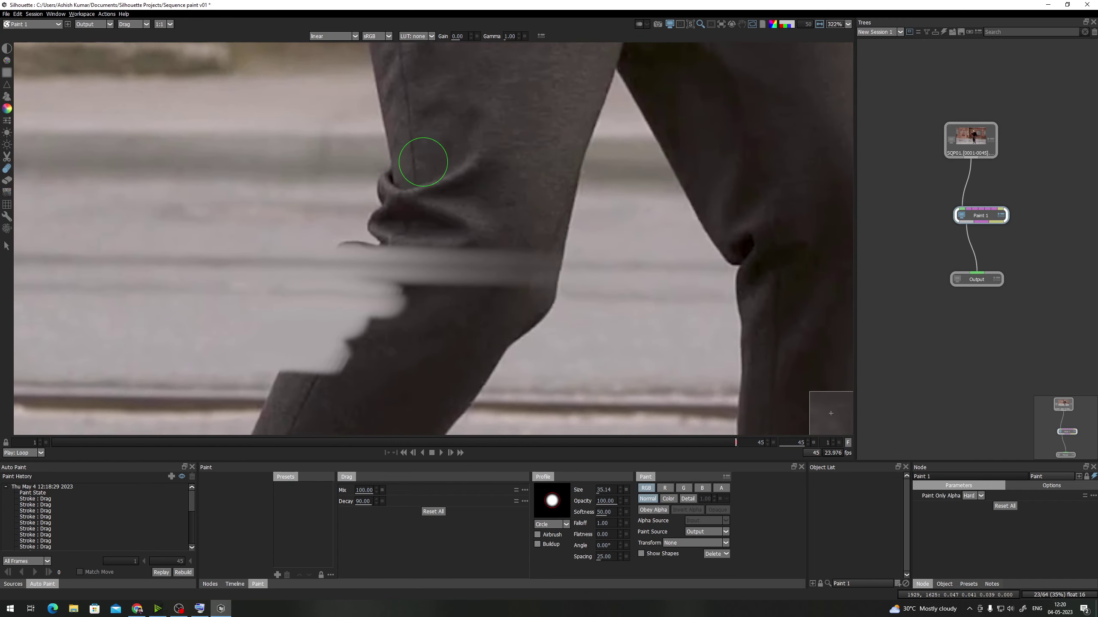
left_click_drag(463, 168, 410, 217)
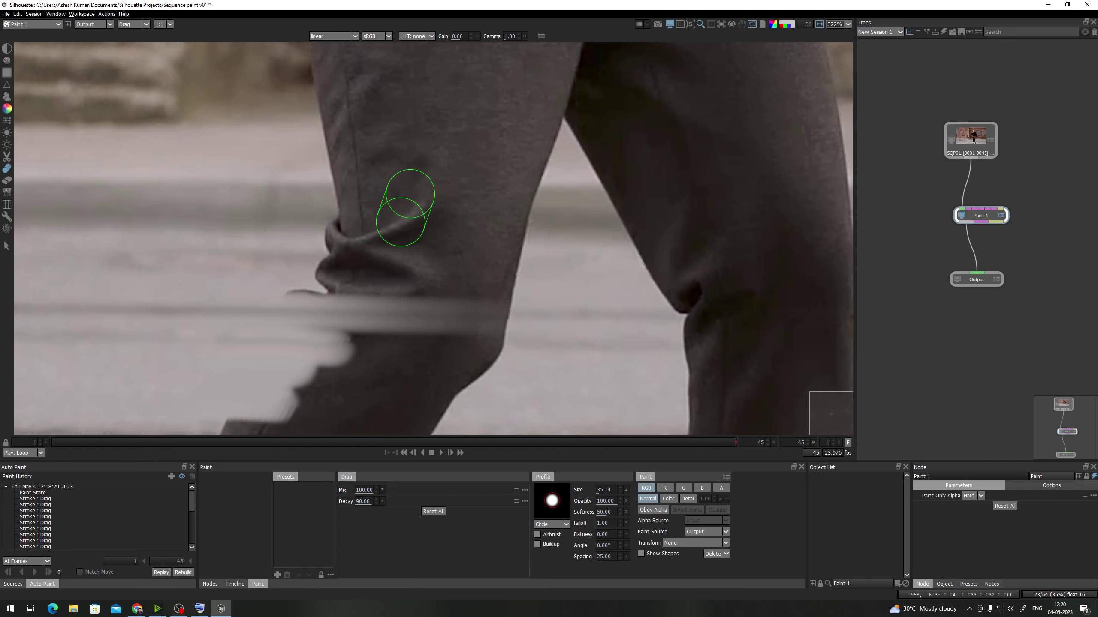
mouse_move(400, 222)
left_mouse_down()
mouse_move(416, 128)
mouse_move(373, 110)
mouse_move(442, 172)
mouse_move(479, 176)
mouse_move(495, 128)
mouse_move(519, 147)
left_mouse_up()
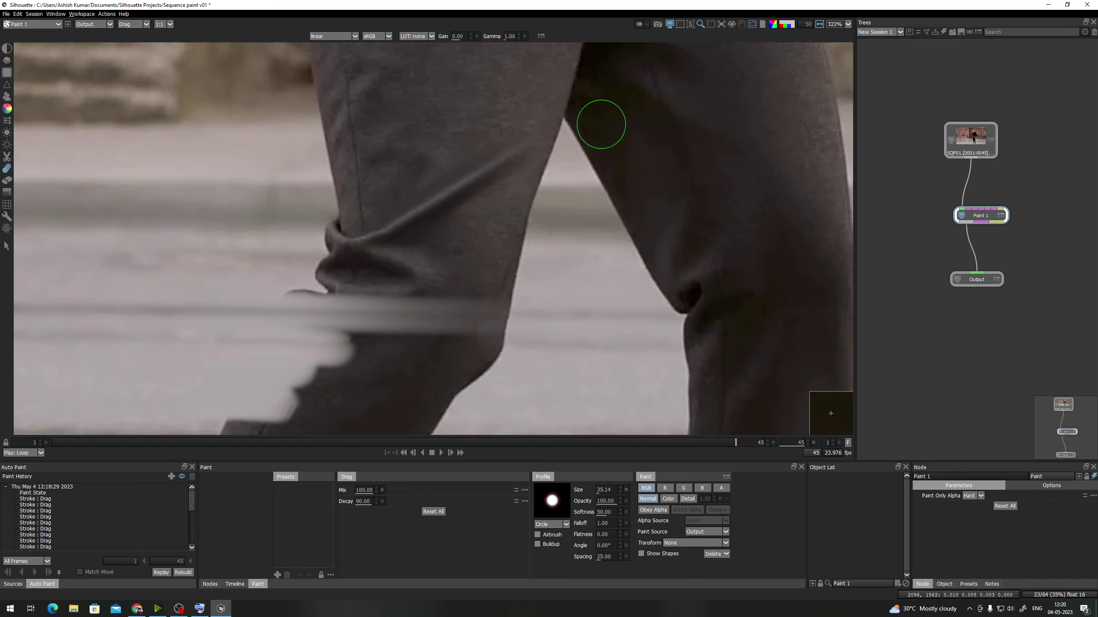
scroll(366, 270, "down", 3)
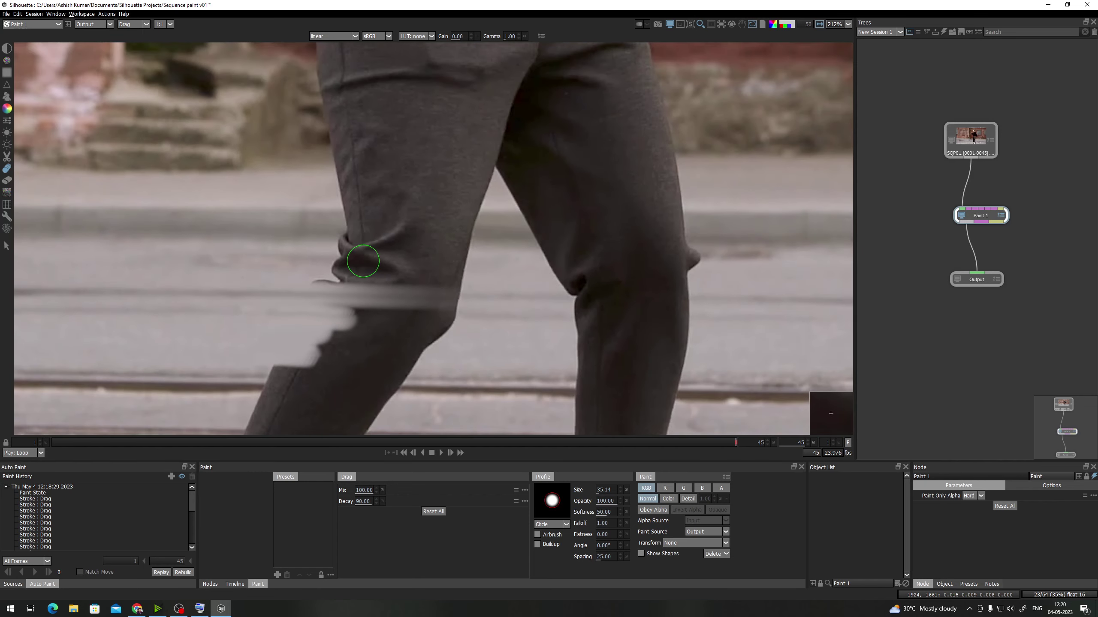
key("ctrl+z")
Extend the road's thin dark line across the full width of the bent knee with a straight Drag stroke
left_click_drag(320, 296, 368, 231)
scroll(368, 231, "up", 2)
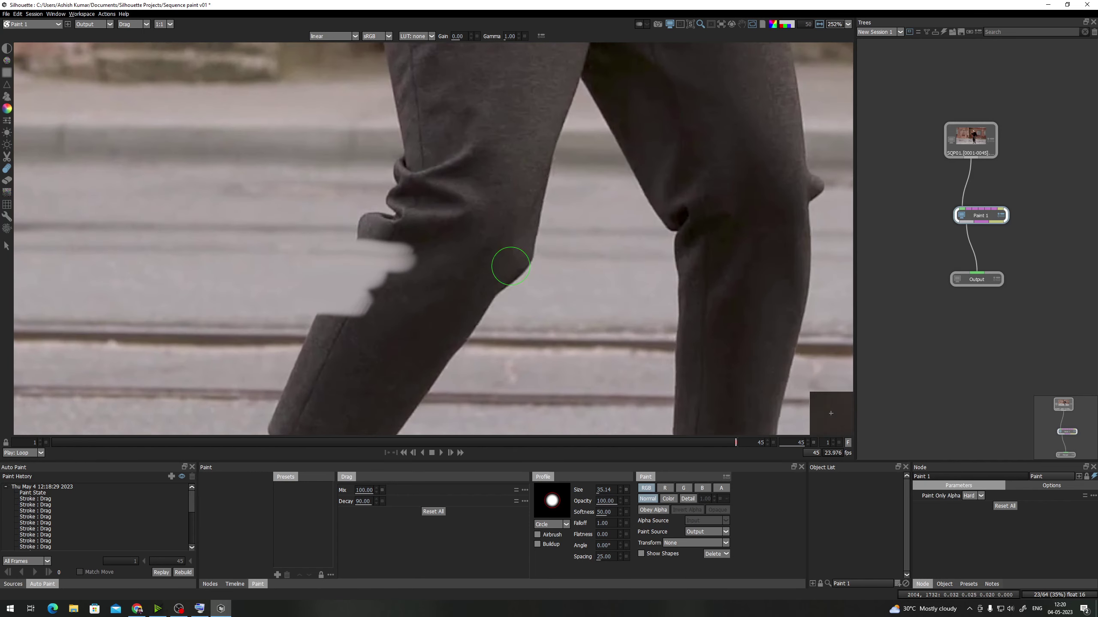
scroll(287, 199, "up", 1)
scroll(325, 229, "up", 2)
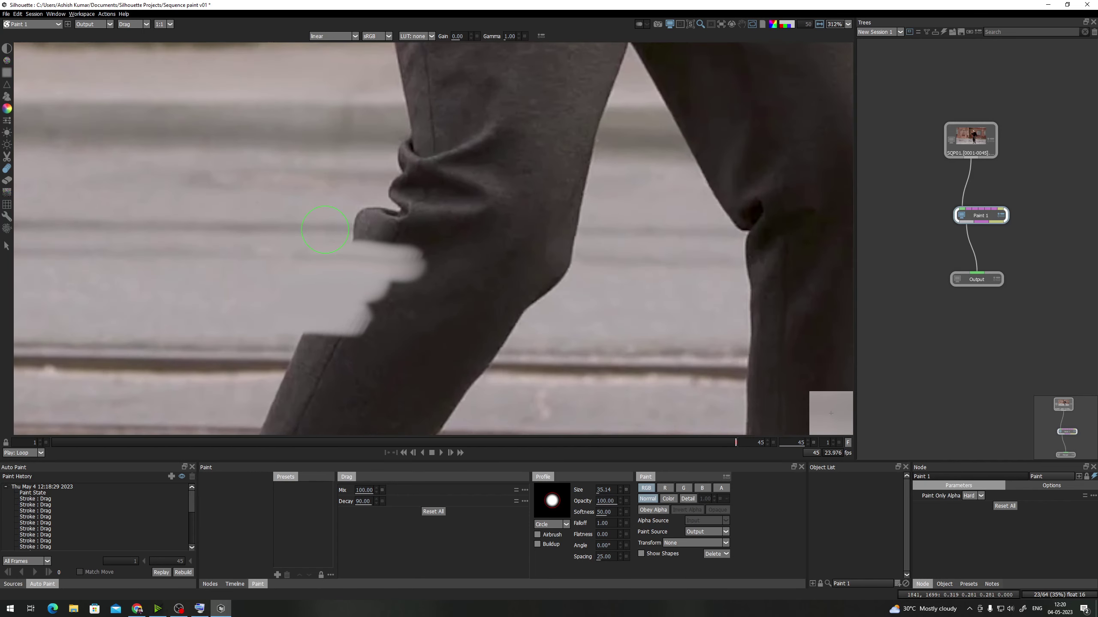
scroll(325, 229, "up", 1)
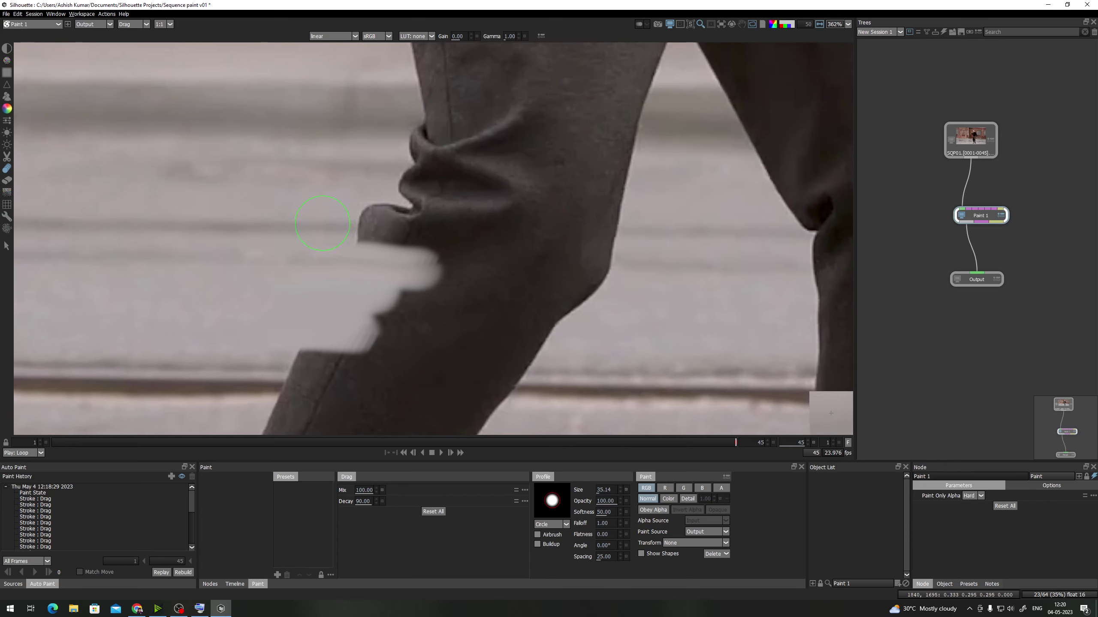
mouse_move(334, 226)
left_mouse_down()
mouse_move(645, 230)
mouse_move(379, 230)
left_mouse_up()
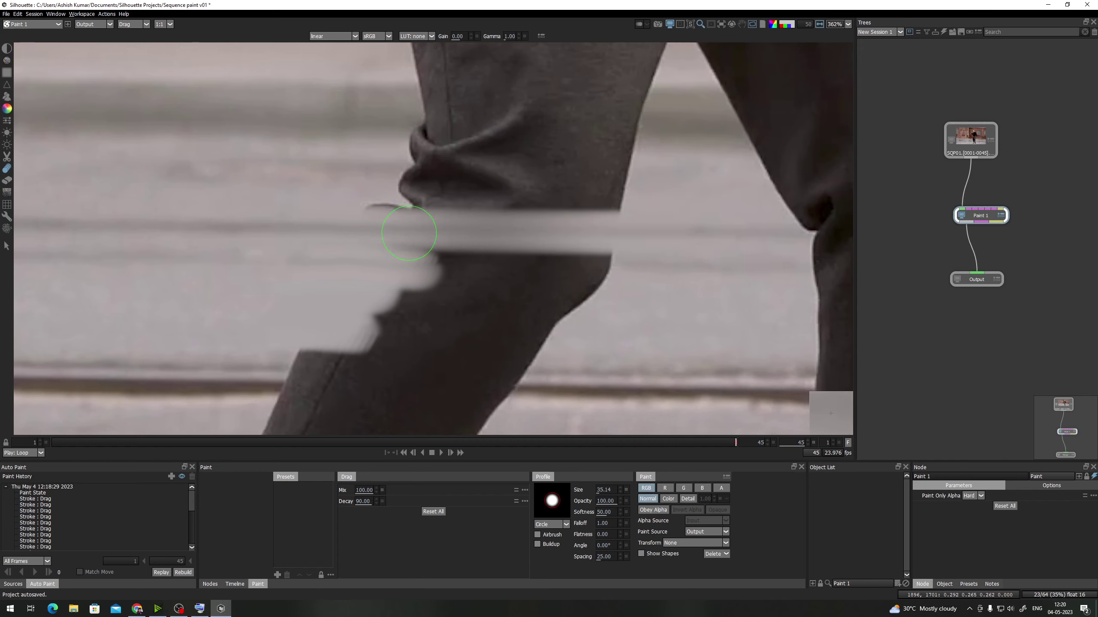
Cover the trouser leg directly below the extended line by smearing road surface in horizontally from both sides
left_click_drag(641, 261, 452, 257)
mouse_move(358, 260)
left_mouse_down()
mouse_move(575, 286)
mouse_move(545, 275)
left_mouse_up()
left_click_drag(357, 292, 526, 292)
left_click_drag(625, 294, 445, 292)
mouse_move(584, 320)
left_mouse_down()
mouse_move(404, 316)
mouse_move(484, 312)
left_mouse_up()
scroll(568, 336, "down", 10)
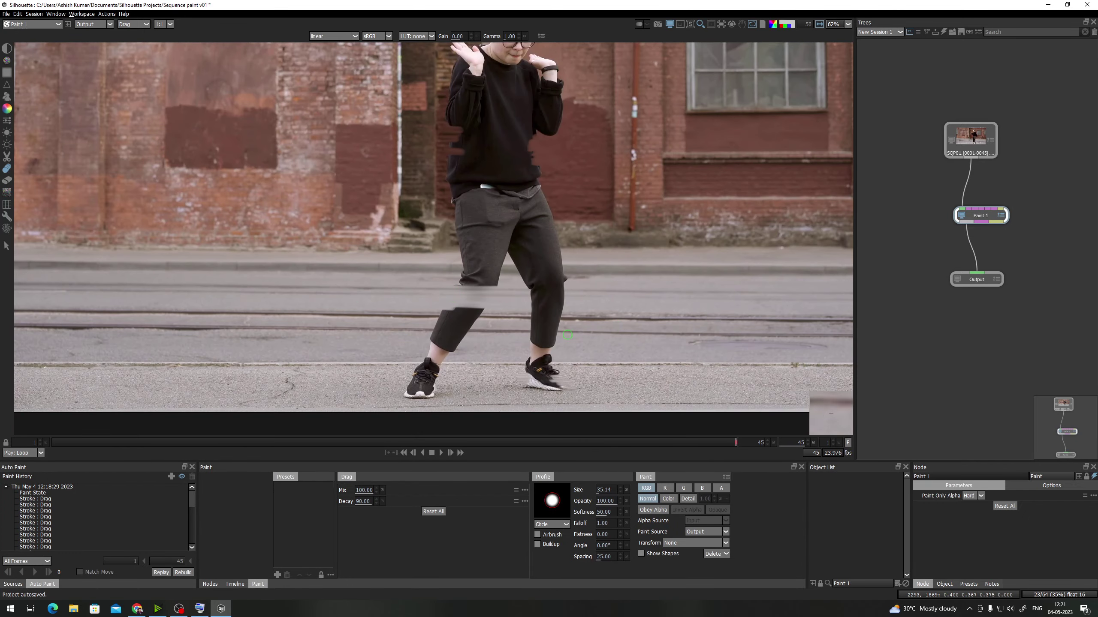
Extend the upper tram rail across the lower trouser leg and smear road over the dark trouser strip above it
scroll(502, 322, "up", 8)
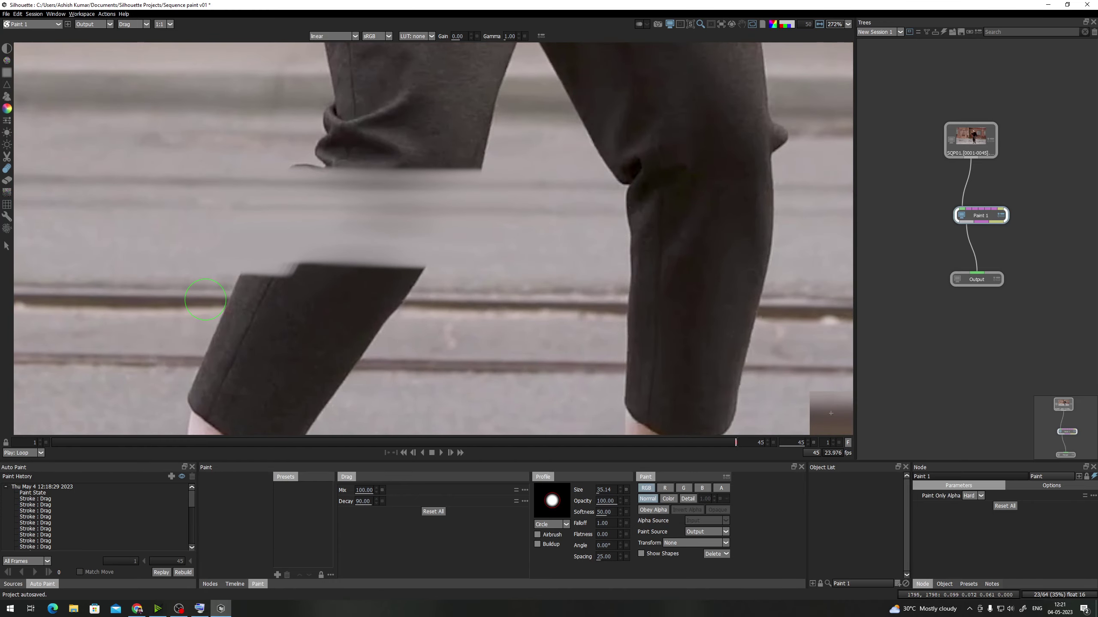
mouse_move(206, 299)
left_mouse_down()
mouse_move(425, 301)
mouse_move(245, 308)
left_mouse_up()
scroll(257, 323, "down", 1)
scroll(256, 324, "down", 1)
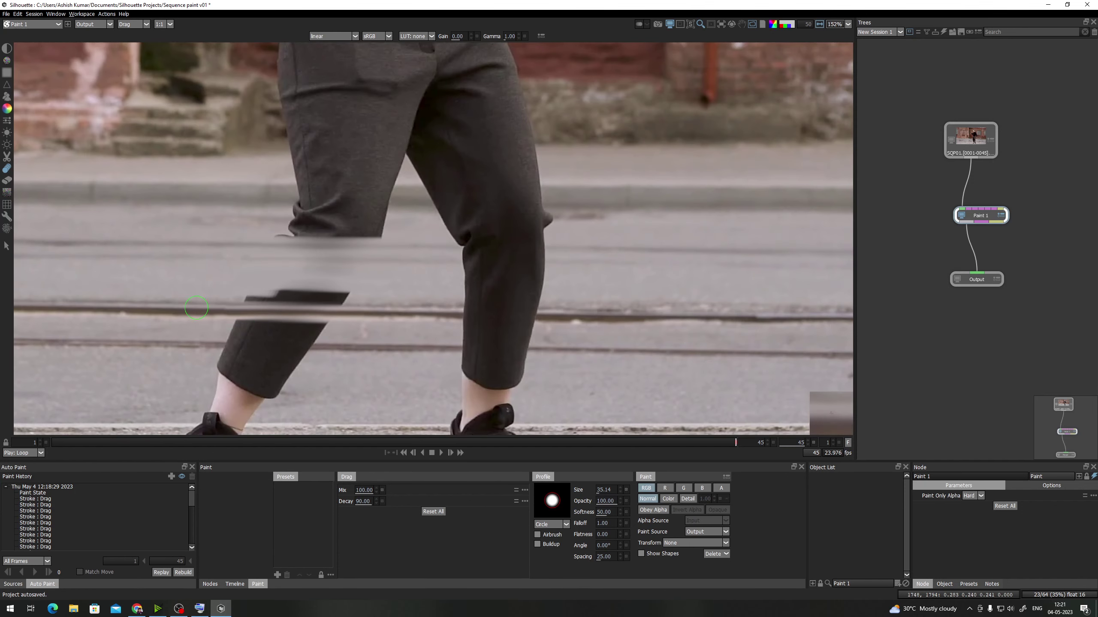
scroll(274, 306, "up", 2)
mouse_move(212, 295)
left_mouse_down()
mouse_move(365, 297)
mouse_move(284, 295)
left_mouse_up()
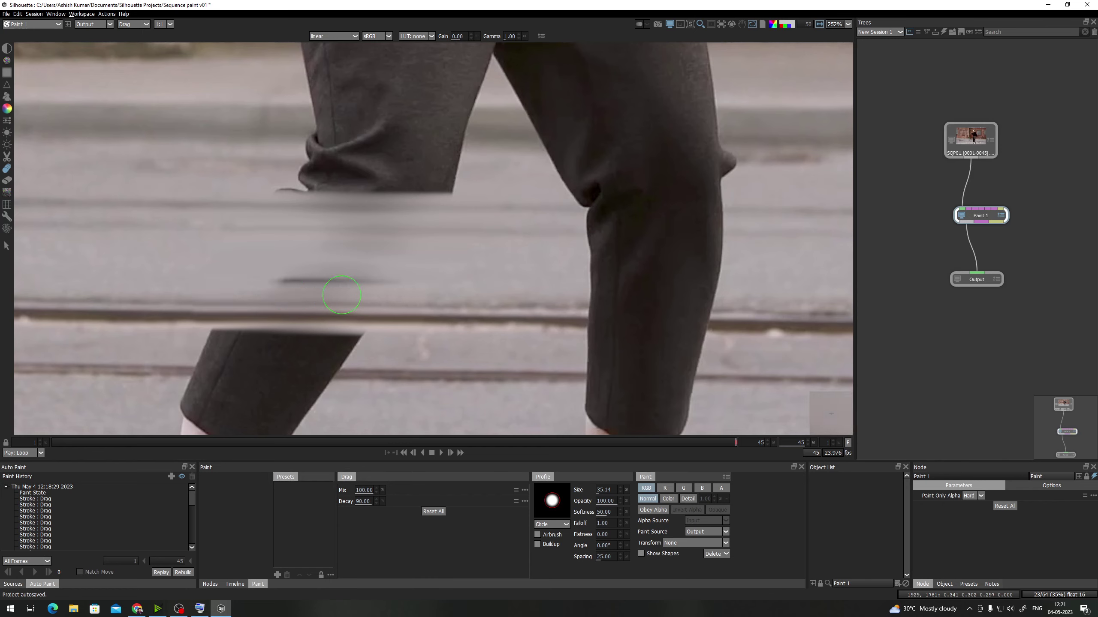
left_click_drag(388, 284, 389, 280)
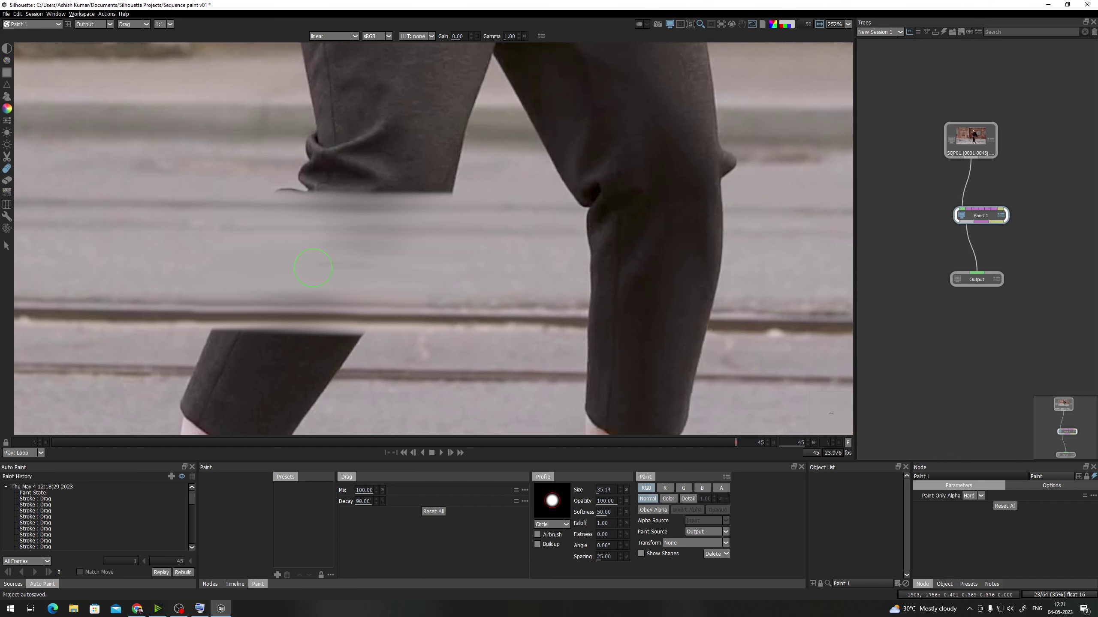
left_click_drag(371, 259, 371, 259)
Examine the painted gap in the bent leg against the surrounding road, both close up and with the whole figure in view
scroll(439, 262, "down", 5)
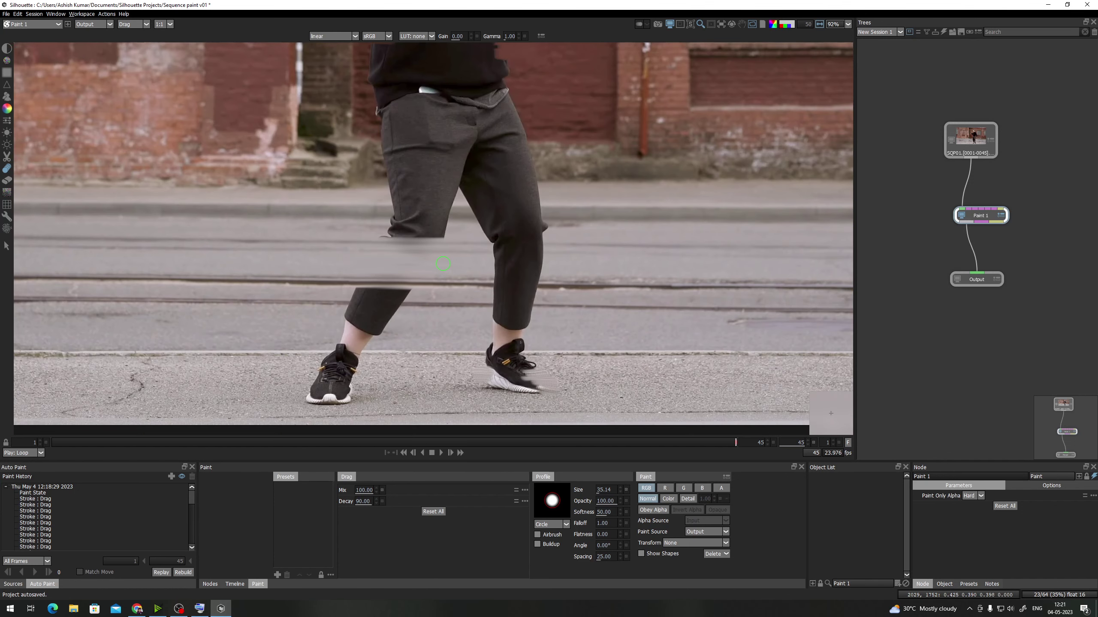
scroll(499, 259, "down", 4)
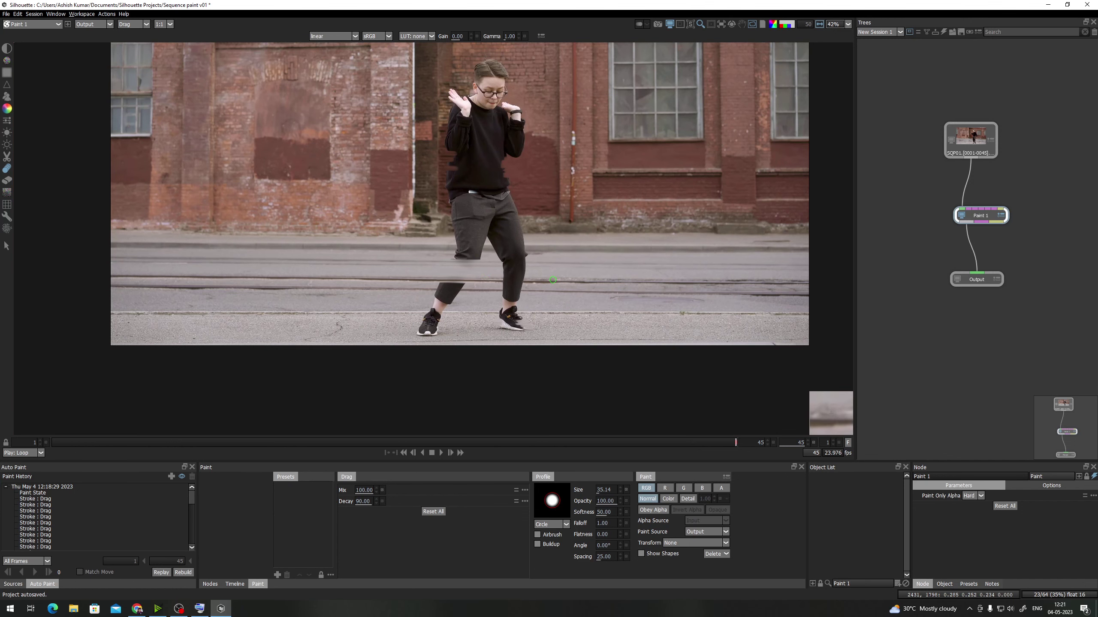
scroll(553, 280, "up", 4)
scroll(349, 269, "up", 2)
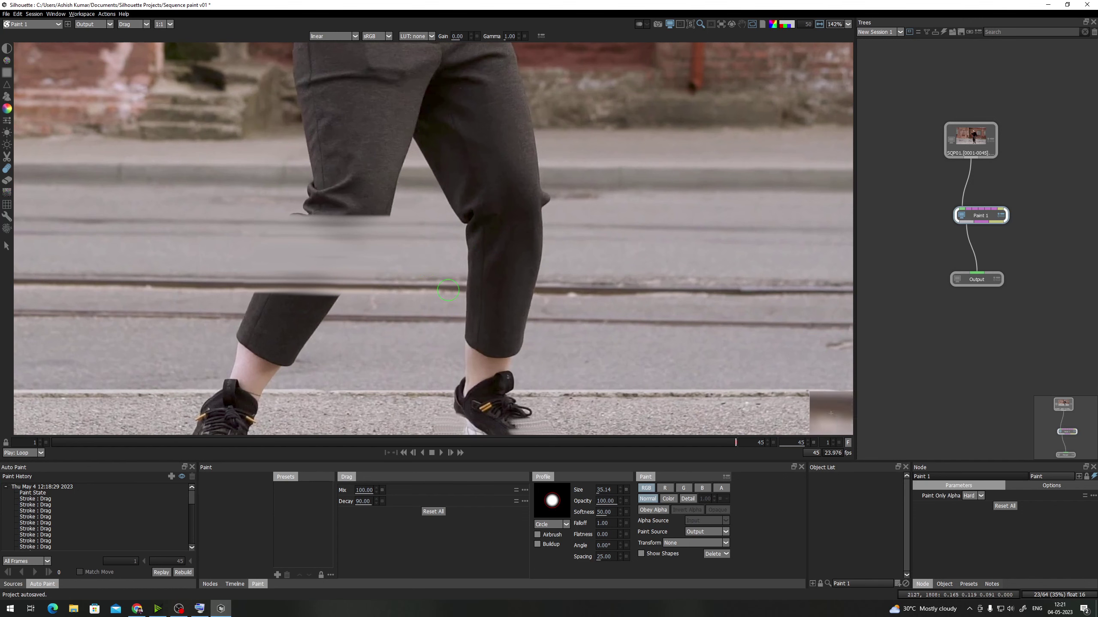
left_click_drag(390, 268, 417, 366)
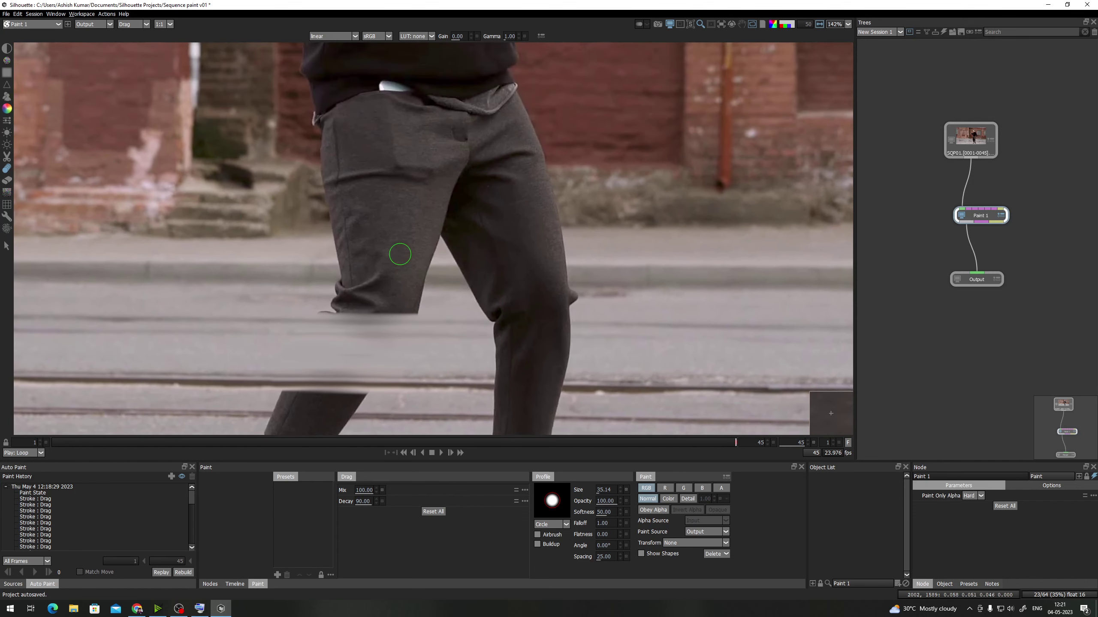
scroll(401, 257, "down", 3)
scroll(382, 287, "up", 3)
left_click_drag(383, 285, 391, 201)
scroll(342, 355, "up", 2)
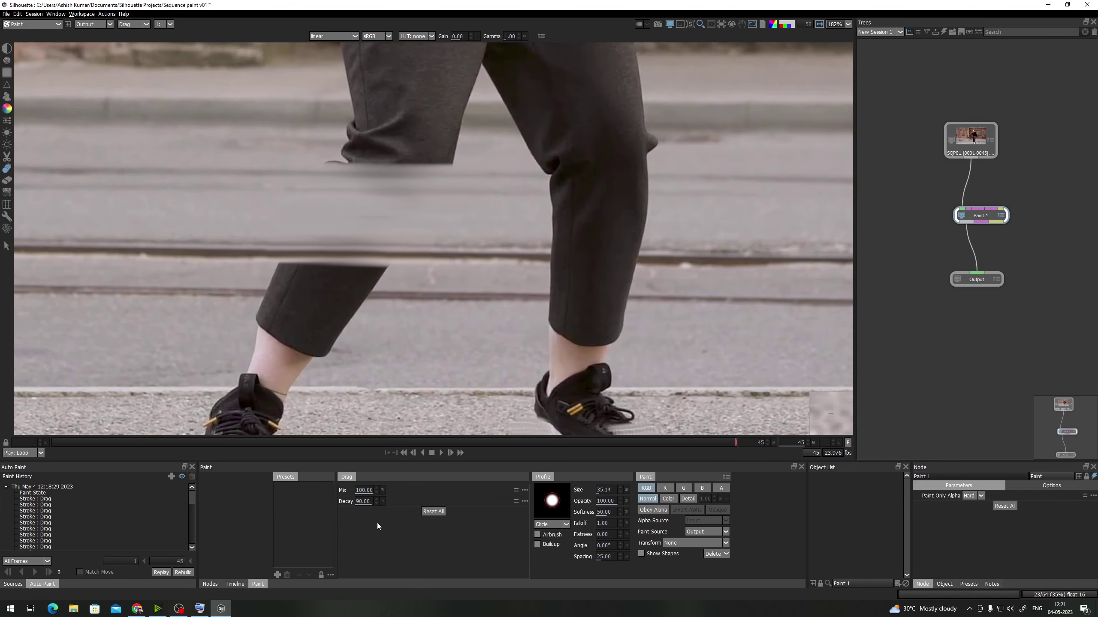
Set the Drag mix to 50 and smear the lower rail line into the trouser leg above the ankle
scroll(335, 253, "up", 2)
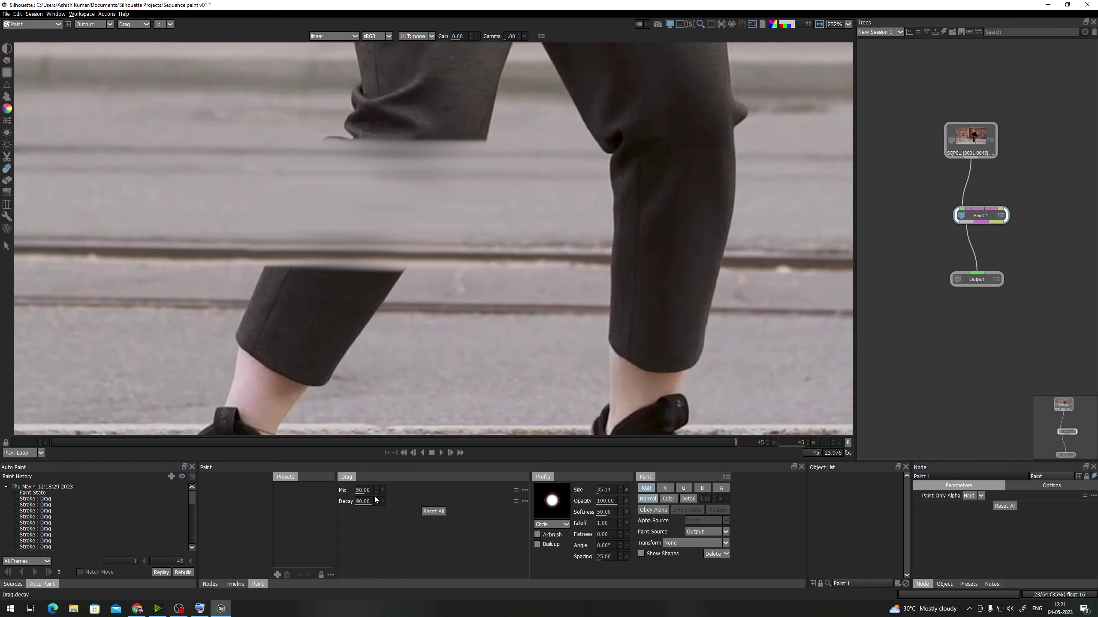
scroll(262, 300, "up", 4)
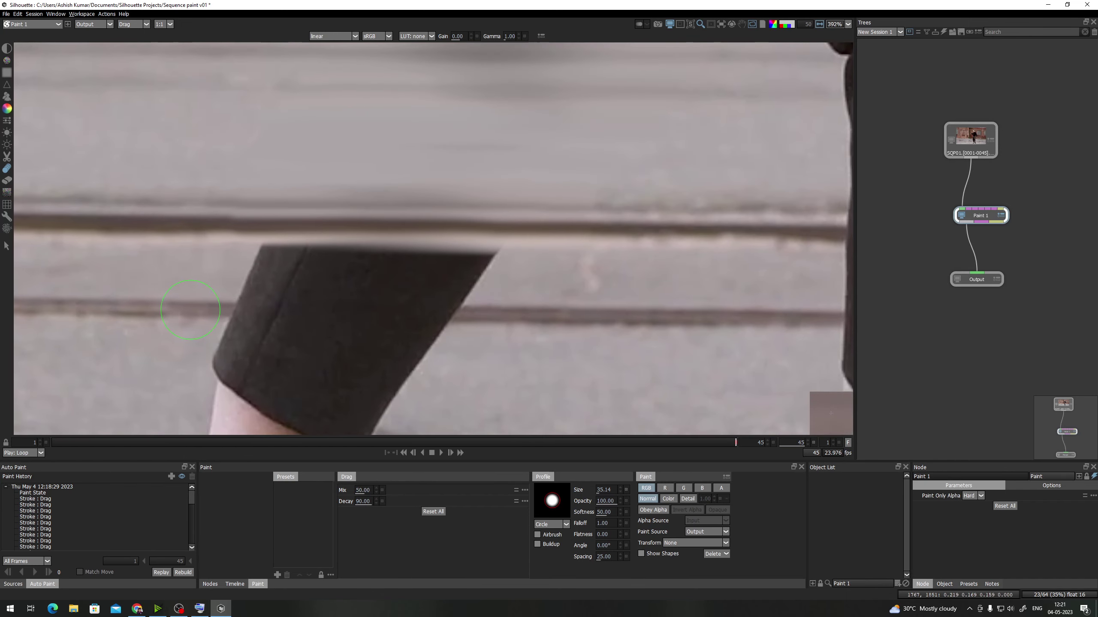
left_click_drag(255, 312, 363, 311)
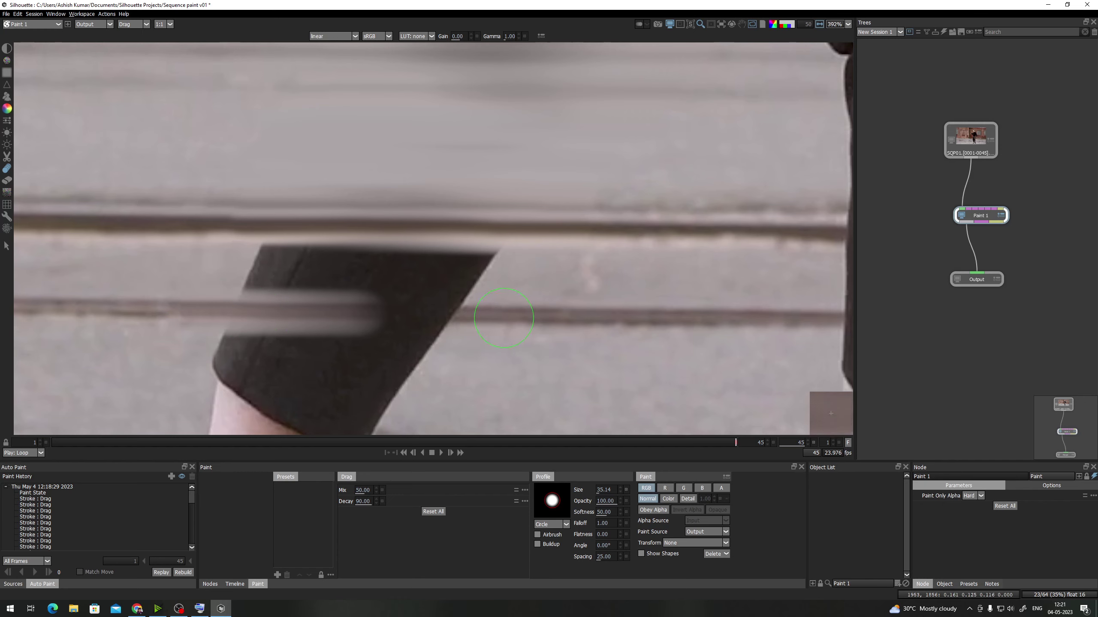
Smear the lower rail line across the trouser leg from both sides until it joins, and check it against the whole lower body
left_click_drag(479, 316, 286, 316)
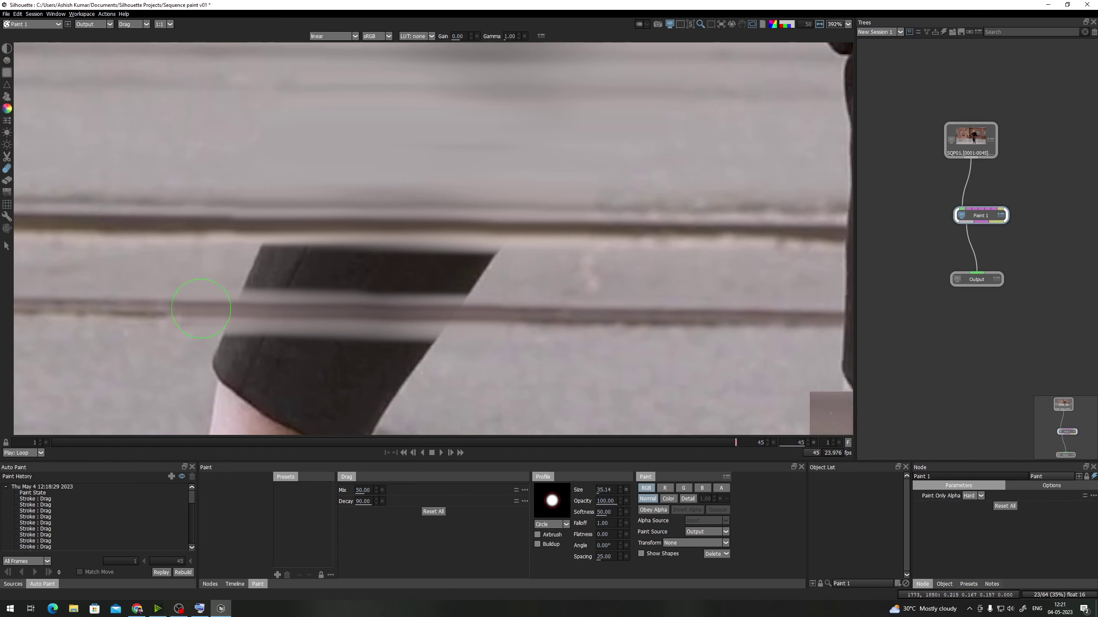
left_click_drag(201, 308, 379, 315)
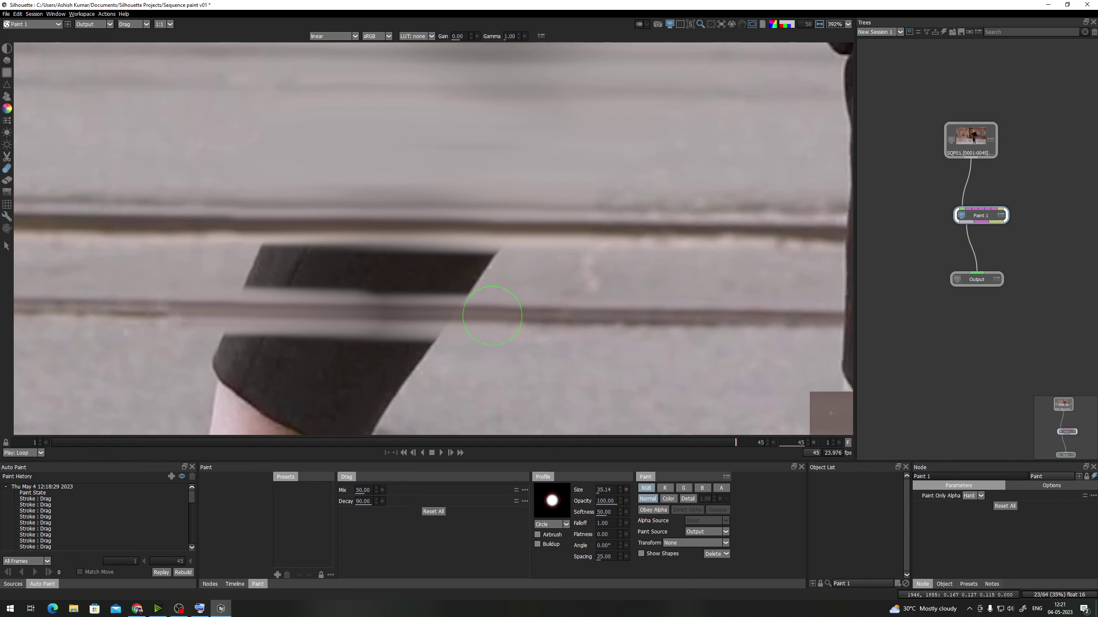
left_click_drag(492, 316, 343, 314)
scroll(355, 318, "down", 3)
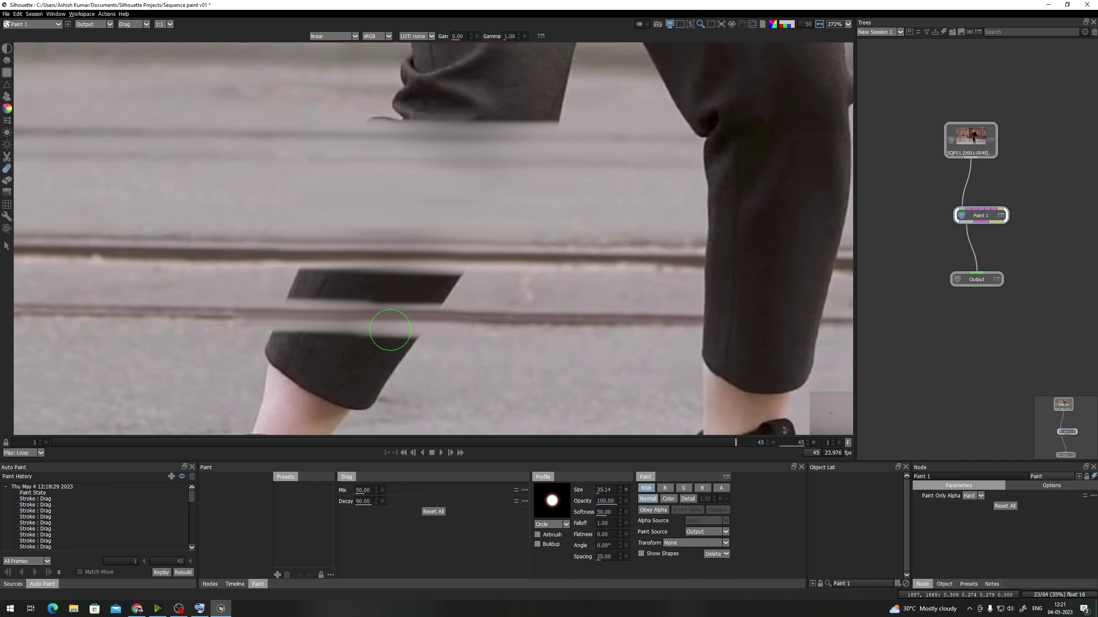
scroll(443, 344, "down", 5)
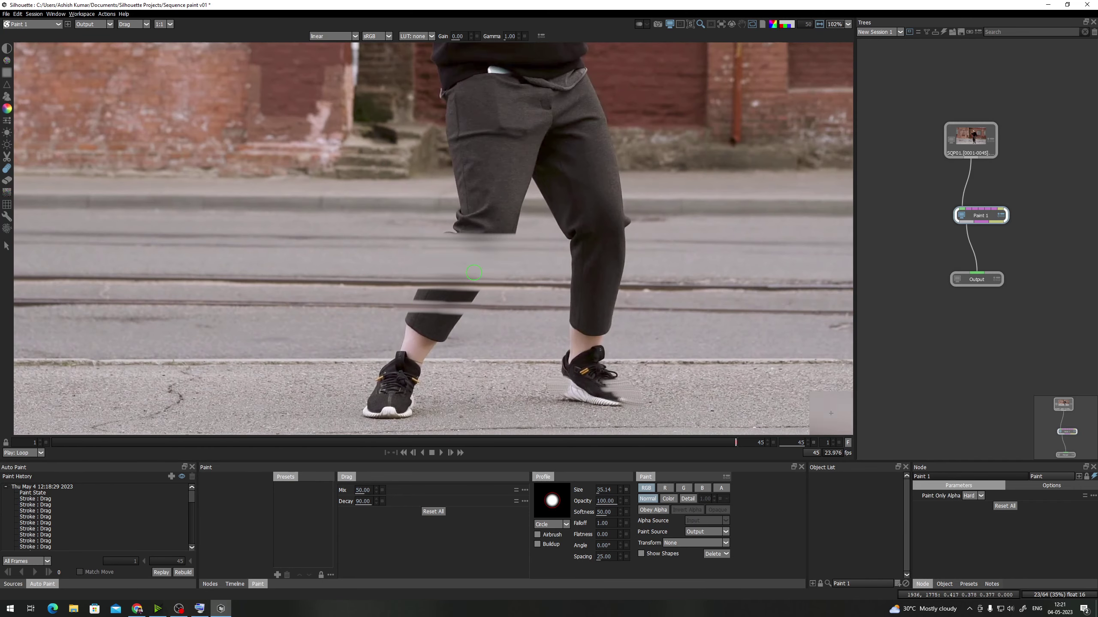
scroll(474, 272, "up", 2)
scroll(480, 331, "down", 2)
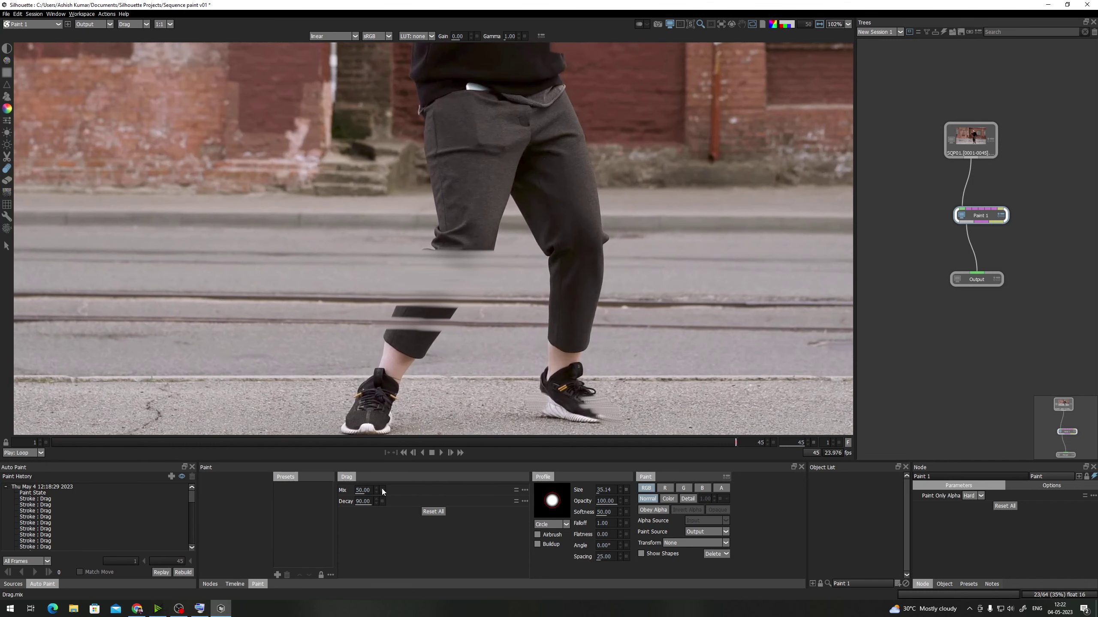
Switch to the Clone brush and enlarge it to a size of about 75
left_click_drag(389, 158, 321, 266)
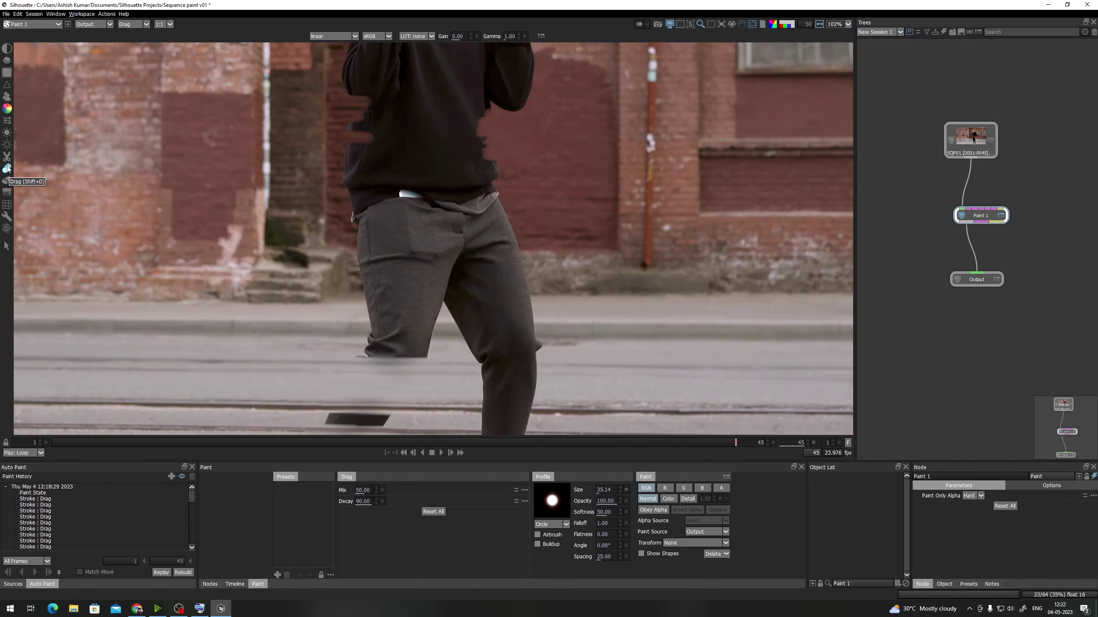
key("shift+c")
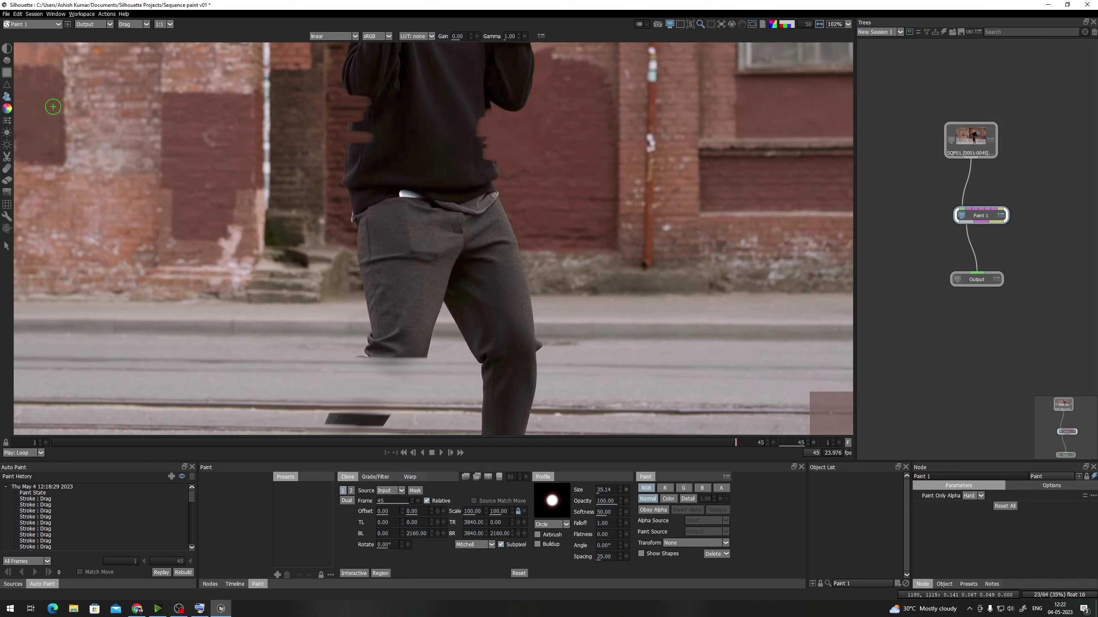
mouse_move(500, 209)
left_mouse_down()
mouse_move(517, 238)
mouse_move(434, 258)
left_mouse_up()
scroll(447, 245, "up", 2)
key("bracketright")
key("bracketright")
key("bracketright")
key("bracketright")
key("bracketright")
key("bracketright")
key("bracketright")
key("bracketright")
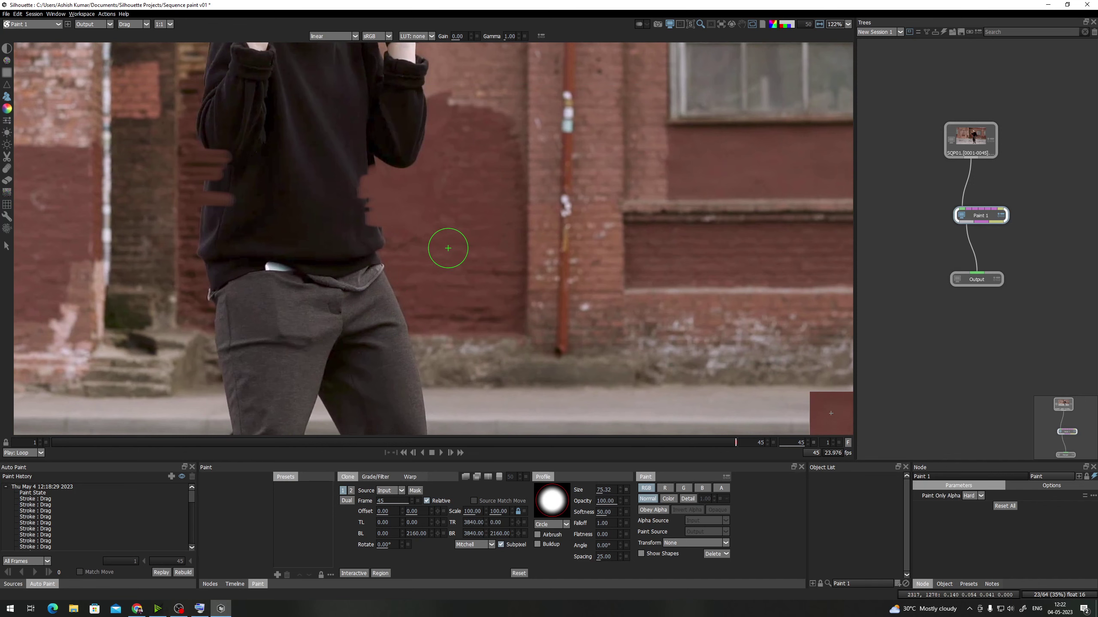
Reduce the clone brush size to about 55 over the dark red patch on the brick wall
scroll(448, 212, "down", 5)
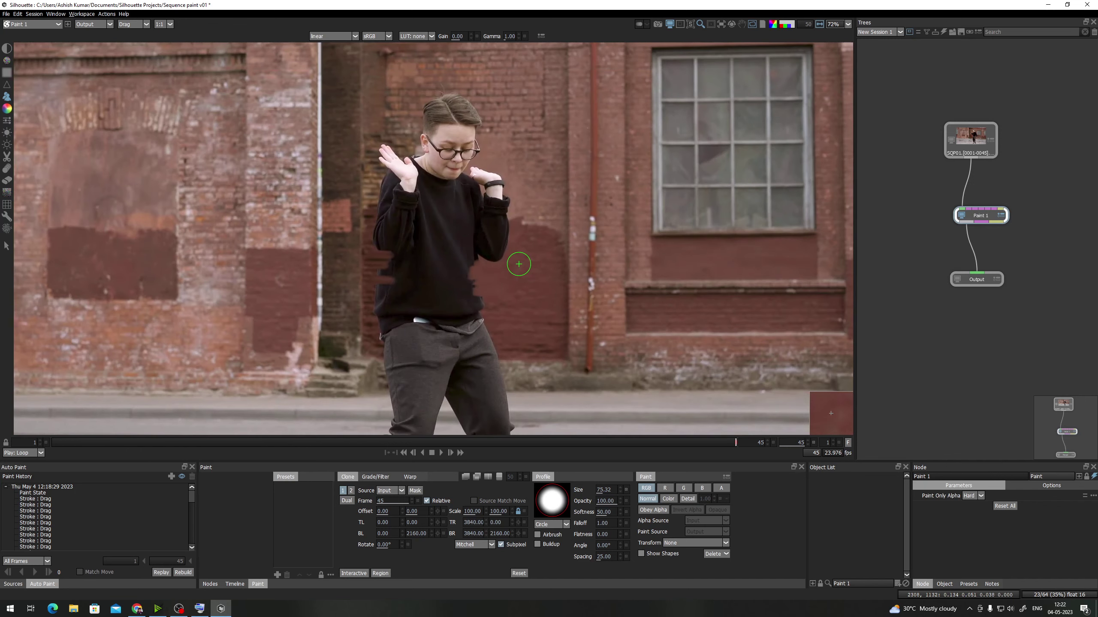
left_click_drag(427, 285, 480, 201)
scroll(338, 189, "up", 3)
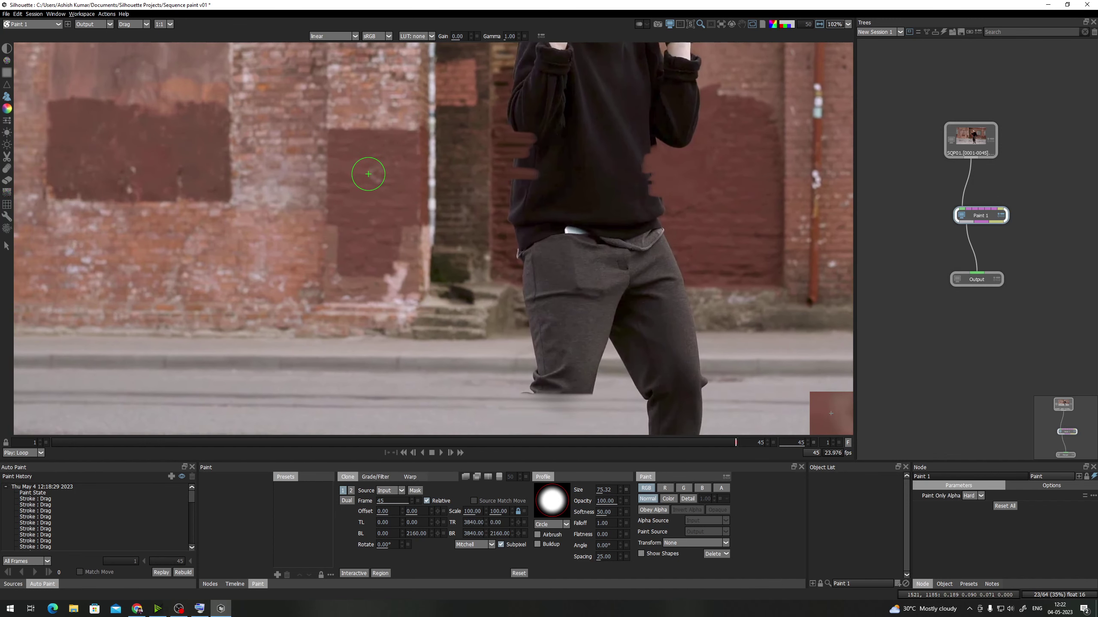
mouse_move(368, 173)
left_mouse_down()
mouse_move(361, 179)
mouse_move(390, 182)
mouse_move(308, 214)
mouse_move(422, 203)
left_mouse_up()
scroll(315, 216, "up", 3)
mouse_move(341, 209)
left_mouse_down()
mouse_move(436, 209)
mouse_move(223, 221)
mouse_move(269, 219)
mouse_move(251, 220)
left_mouse_up()
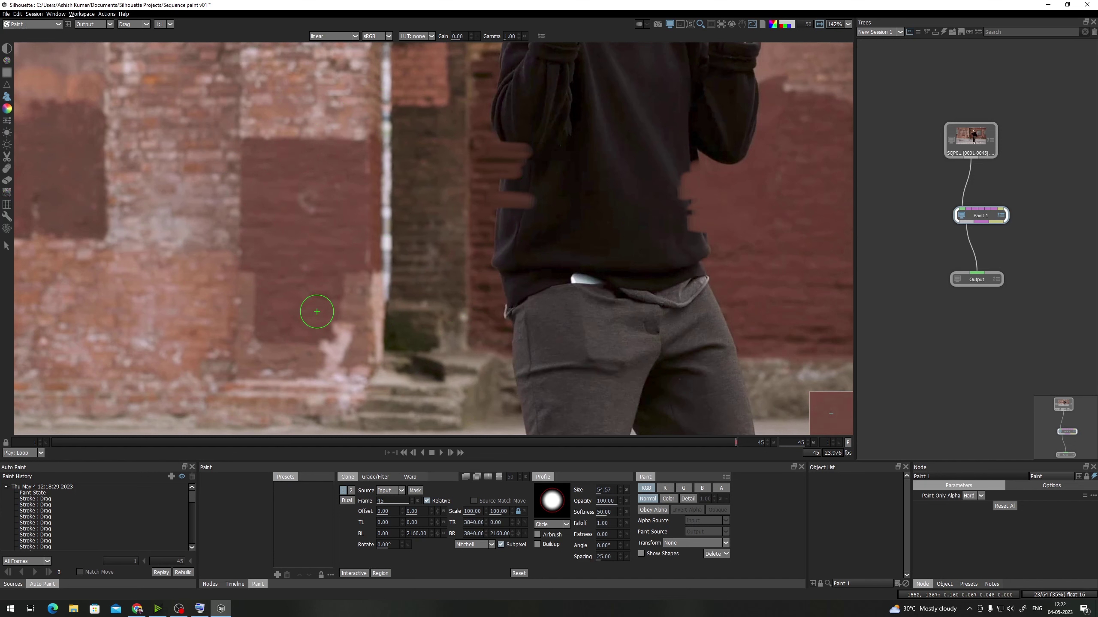
Show the on-screen keyboard to demonstrate the brush-resizing modifier over the brick wall, and hide the keyboard again
left_click(199, 609)
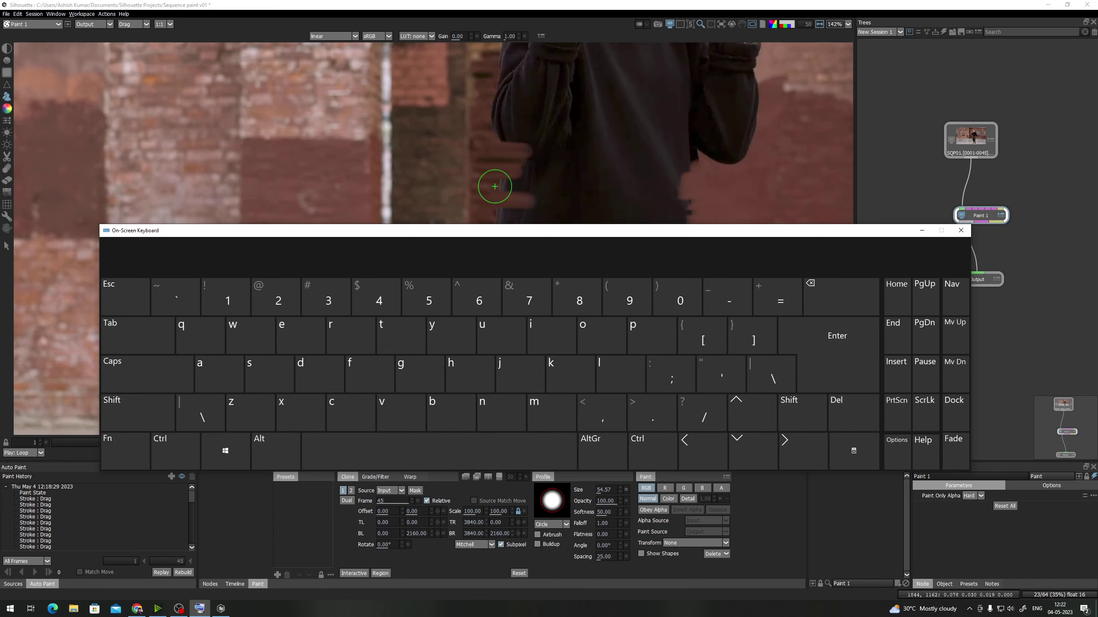
key("ctrl")
key("ctrl")
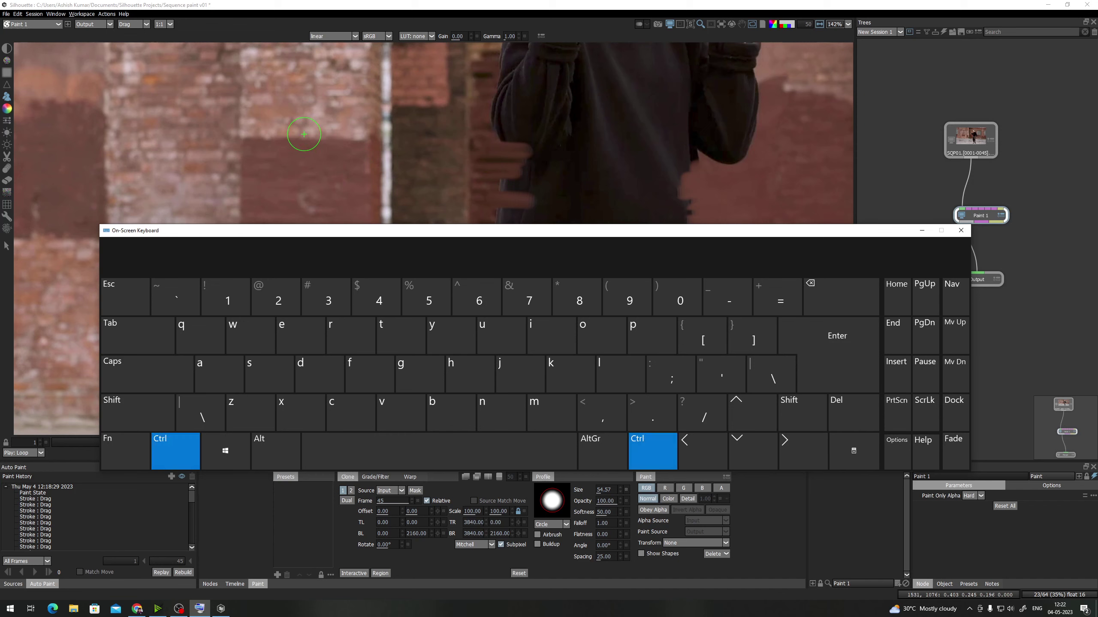
left_click(304, 135, "ctrl")
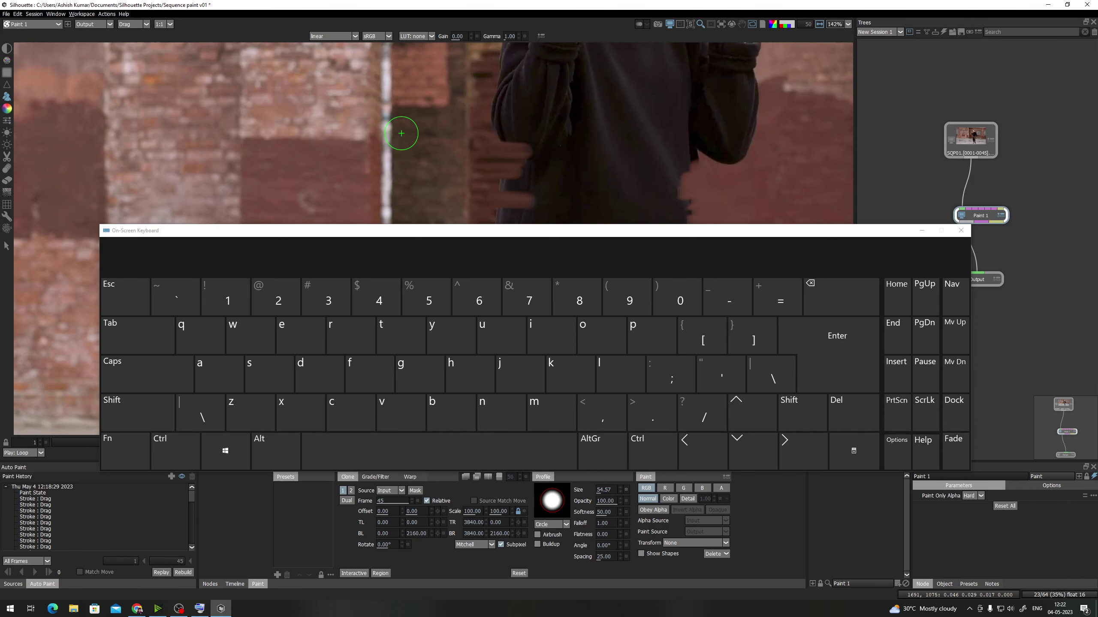
left_click(922, 230)
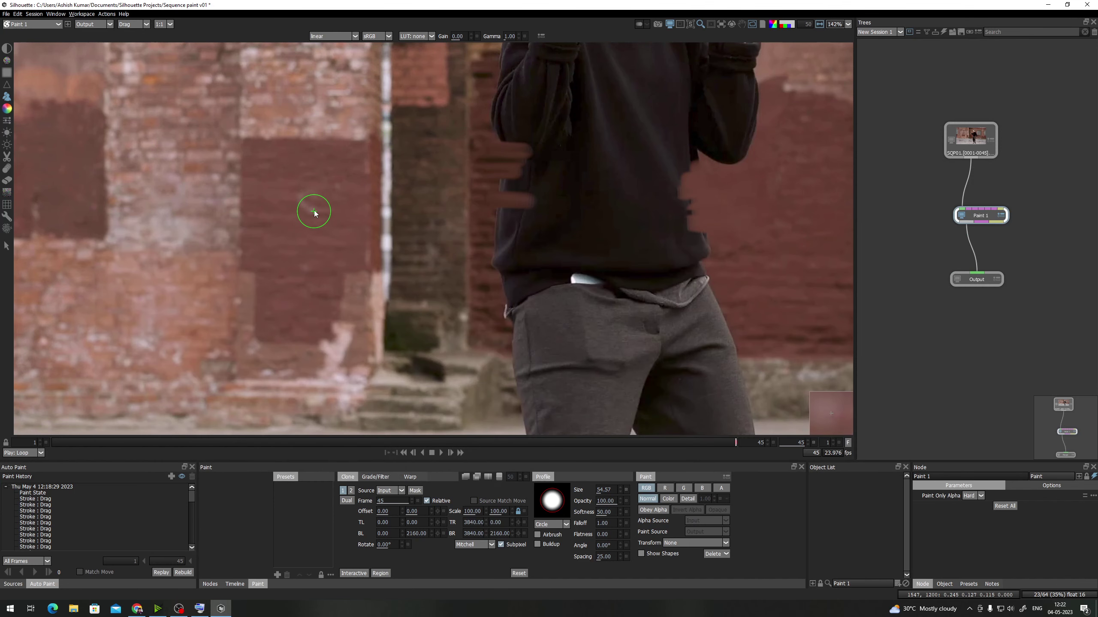
Enlarge the clone brush to a size of about 83 over the dark red wall patch
left_click_drag(365, 210, 307, 213)
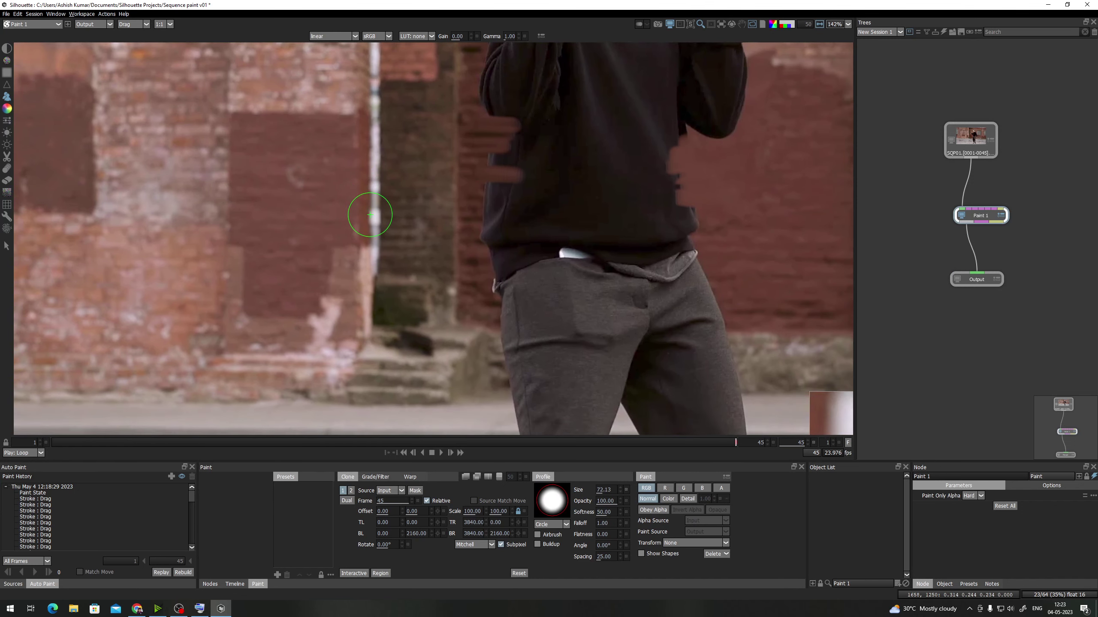
left_click_drag(339, 220, 348, 223)
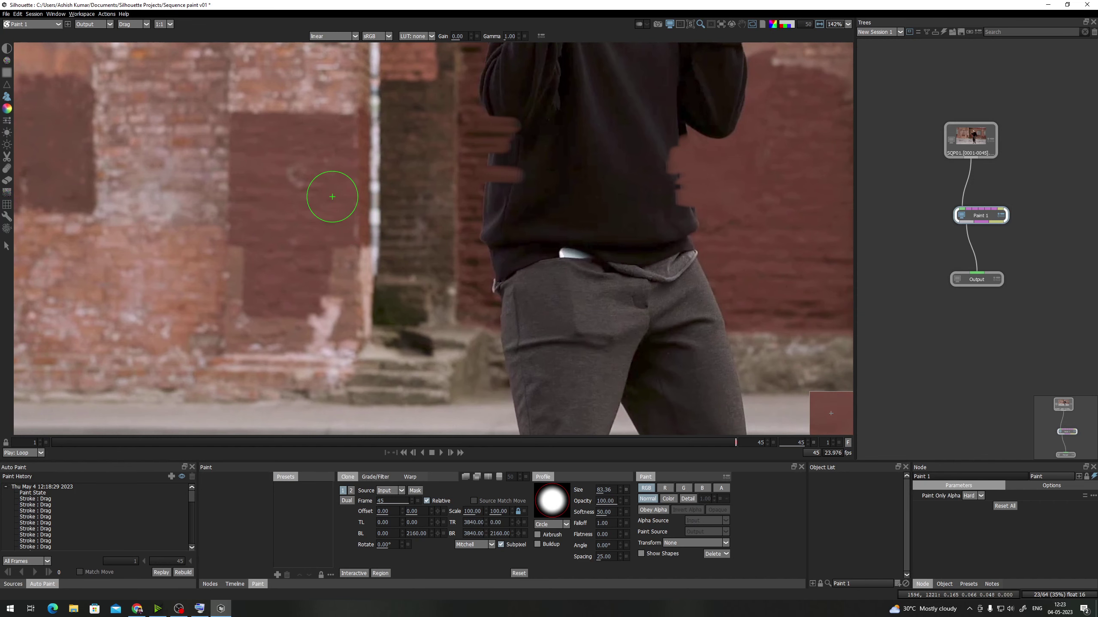
left_click_drag(322, 197, 336, 211)
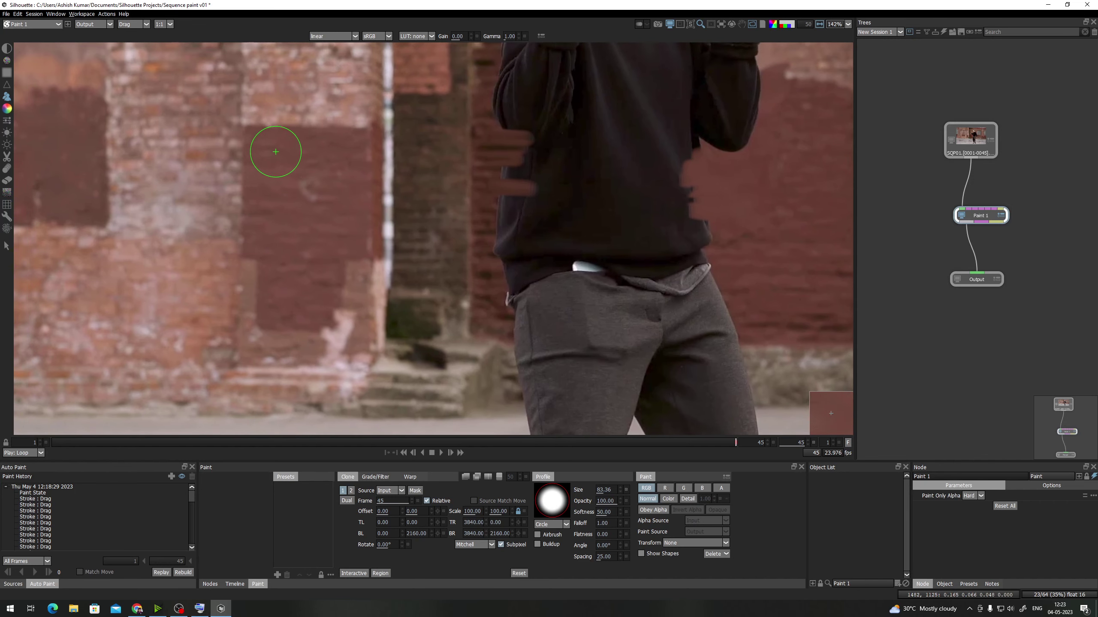
Sample the upper corner of the dark red patch and clone its pale brickwork onto the patch's lower part, offset -164.32, -218.39
mouse_move(247, 127)
left_mouse_down()
mouse_move(305, 224)
mouse_move(140, 215)
mouse_move(192, 92)
mouse_move(206, 321)
mouse_move(409, 248)
mouse_move(337, 223)
mouse_move(338, 250)
mouse_move(264, 253)
mouse_move(347, 262)
left_mouse_up()
left_click(343, 260)
mouse_move(342, 261)
left_mouse_down()
mouse_move(329, 275)
mouse_move(351, 258)
mouse_move(338, 264)
left_mouse_up()
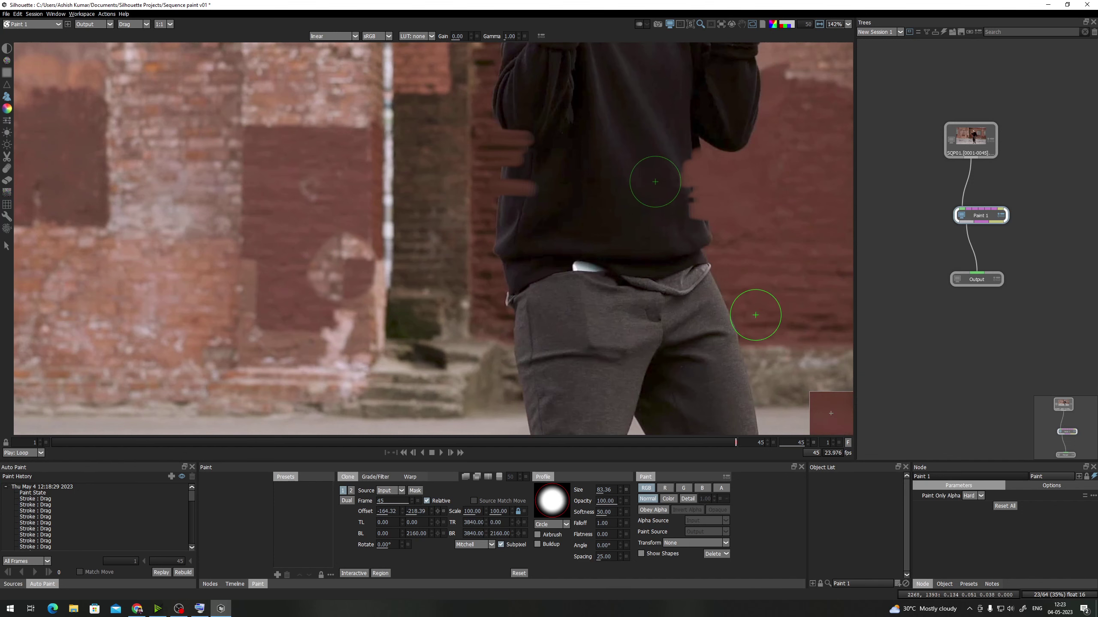
With the same offset, clone a piece of the red drainpipe onto the brick wall below the window ledge
left_click_drag(755, 315, 382, 296)
left_click_drag(644, 305, 535, 308)
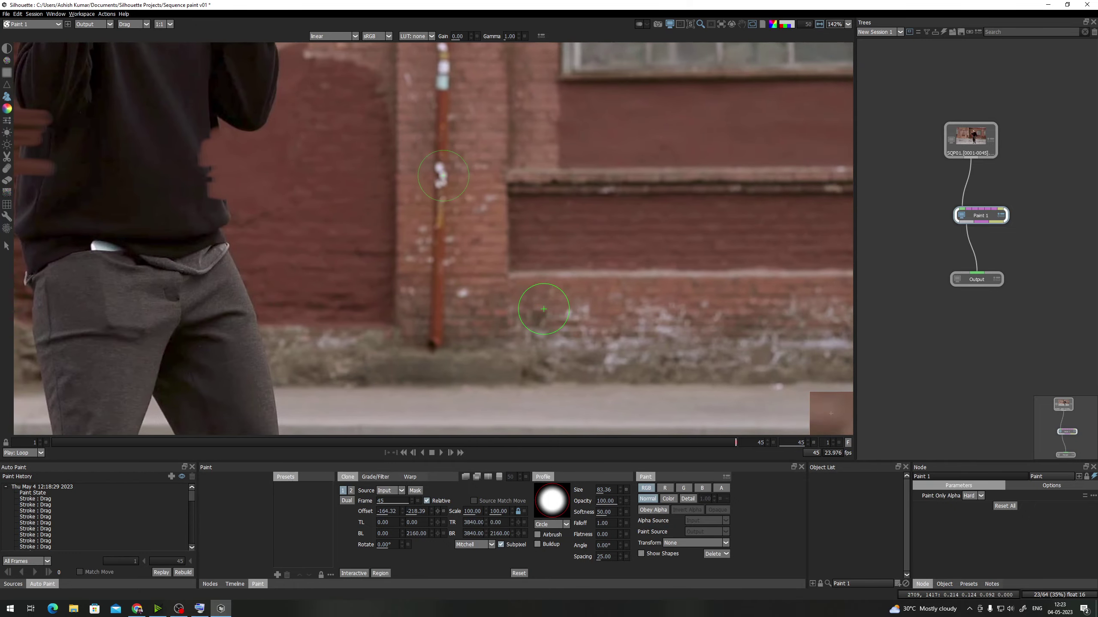
mouse_move(545, 301)
left_mouse_down()
mouse_move(528, 318)
mouse_move(553, 307)
mouse_move(532, 298)
mouse_move(536, 319)
mouse_move(548, 300)
mouse_move(522, 322)
mouse_move(556, 312)
mouse_move(529, 304)
mouse_move(542, 327)
mouse_move(554, 298)
mouse_move(534, 315)
mouse_move(569, 329)
mouse_move(539, 295)
mouse_move(535, 331)
mouse_move(563, 303)
left_mouse_up()
scroll(524, 315, "down", 3)
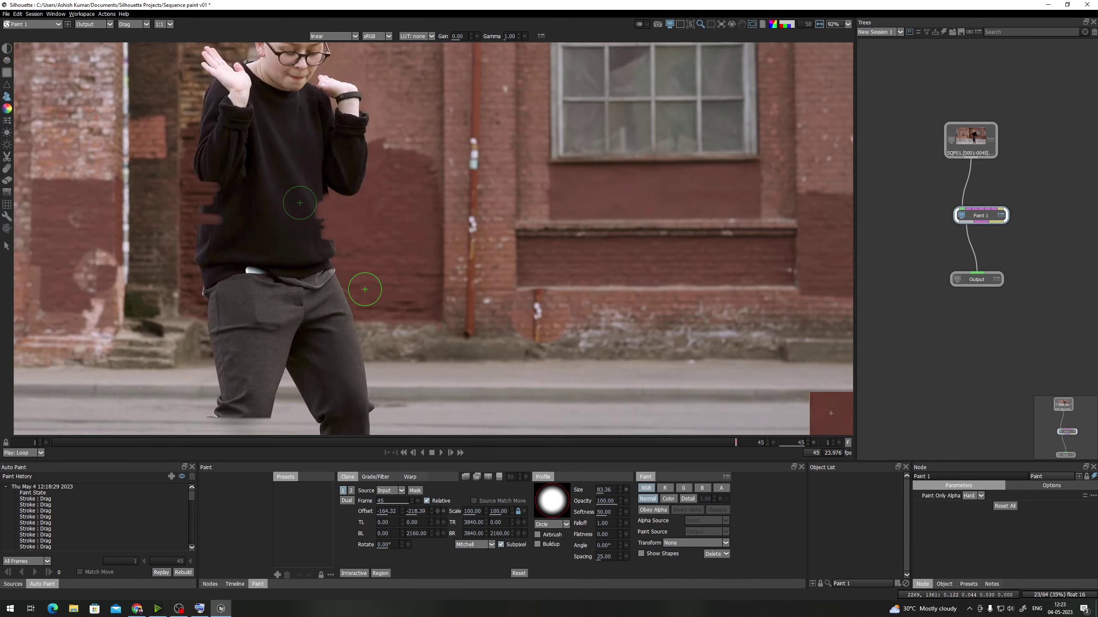
Clone brick wall over the hair and face on the glasses' outer side with offset 83.88, -2.19, and undo the last stroke
left_click_drag(364, 290, 494, 295)
scroll(375, 293, "down", 3)
scroll(383, 244, "up", 3)
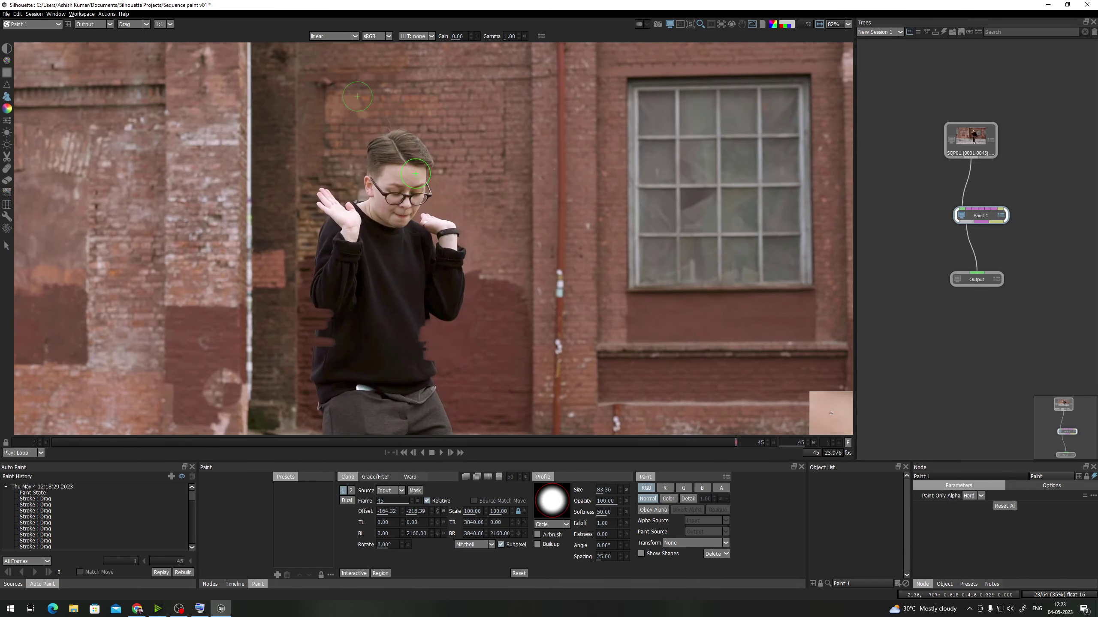
scroll(384, 249, "up", 2)
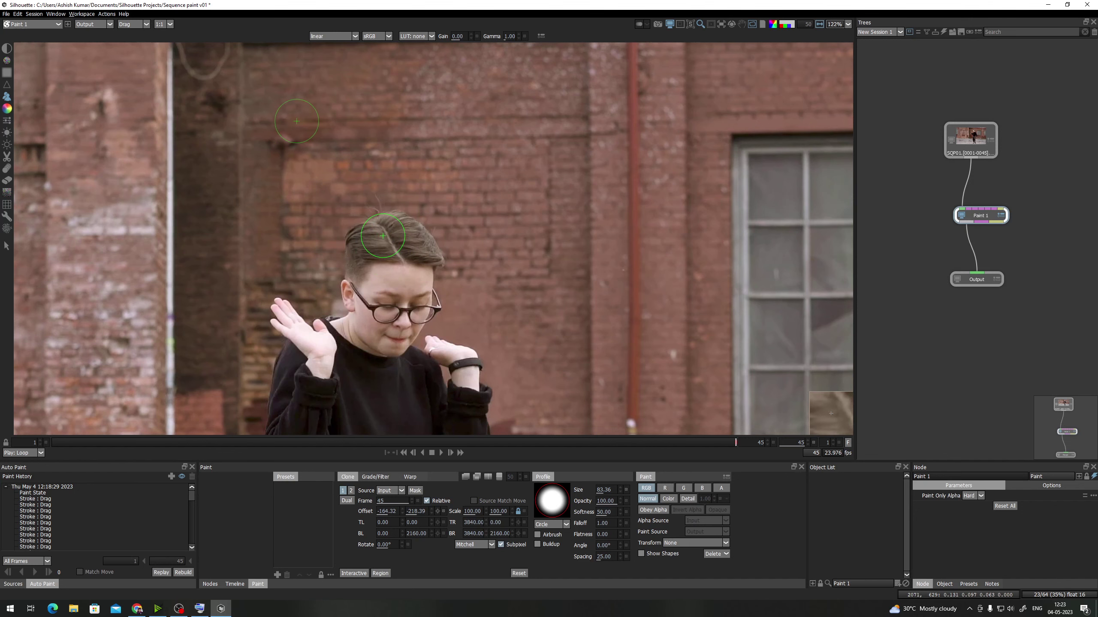
scroll(385, 220, "up", 2)
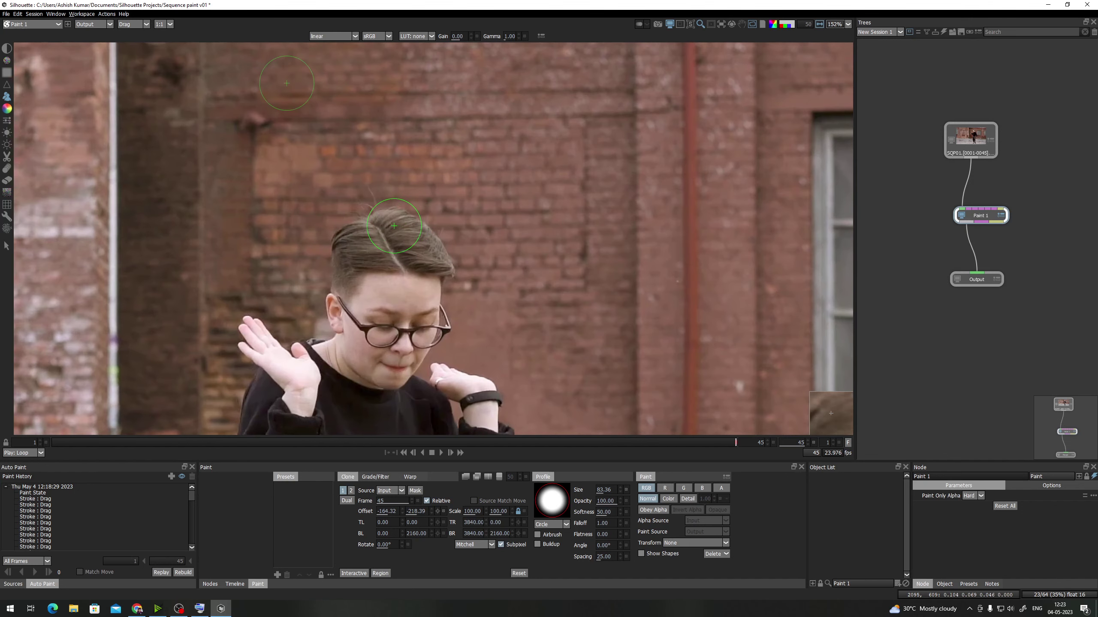
scroll(450, 232, "up", 1)
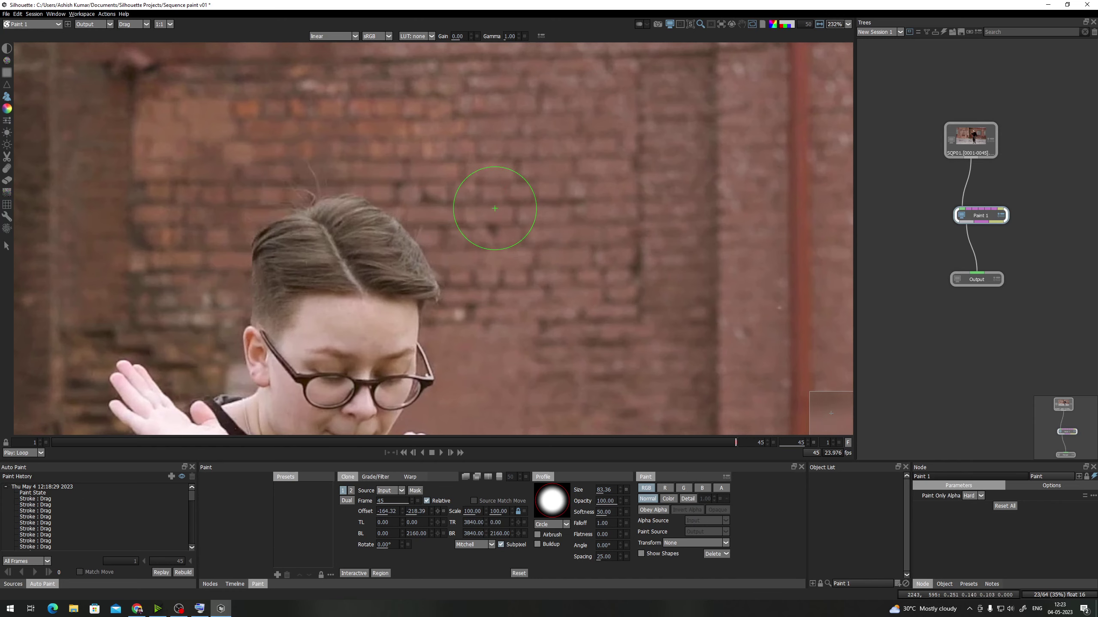
scroll(494, 209, "up", 1)
scroll(494, 208, "down", 1)
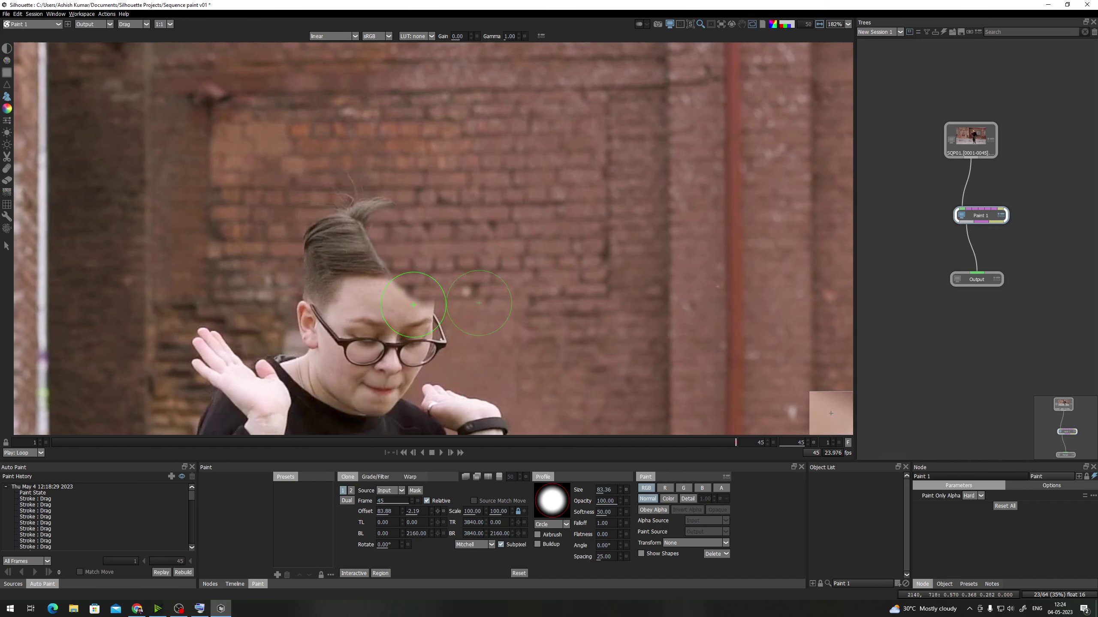
mouse_move(409, 304)
left_mouse_down()
mouse_move(406, 334)
mouse_move(425, 341)
mouse_move(412, 339)
left_mouse_up()
left_click_drag(411, 339, 400, 208)
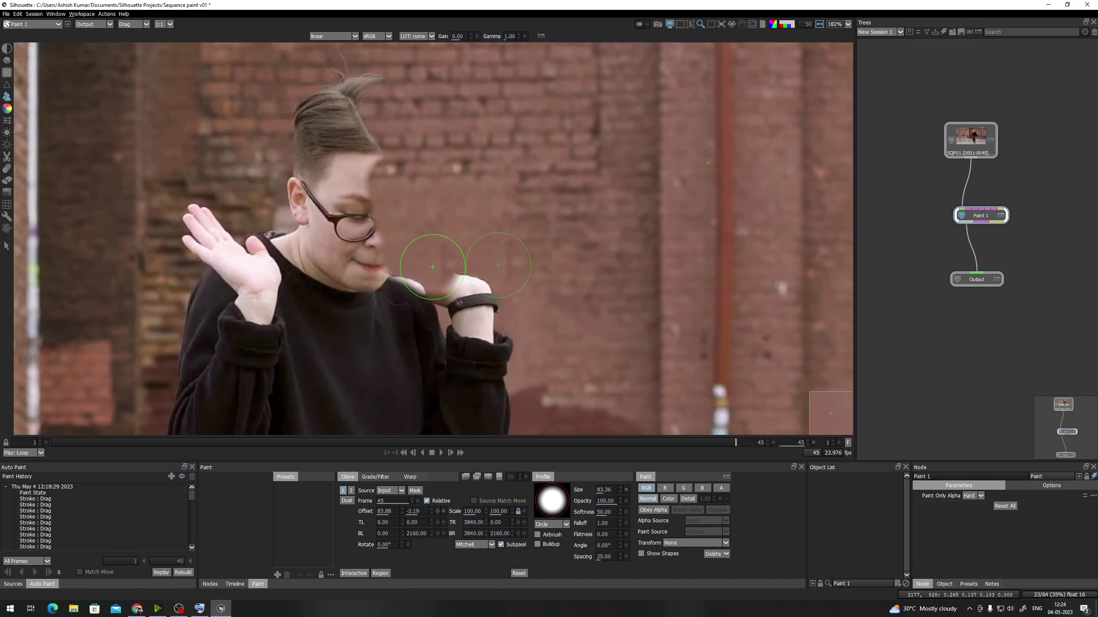
key("ctrl+z")
Clone the adjacent brickwork over the back of the hair with offset -44.41, -0.55, and resample the source with offset -40.02, 0
left_click_drag(513, 245, 510, 309)
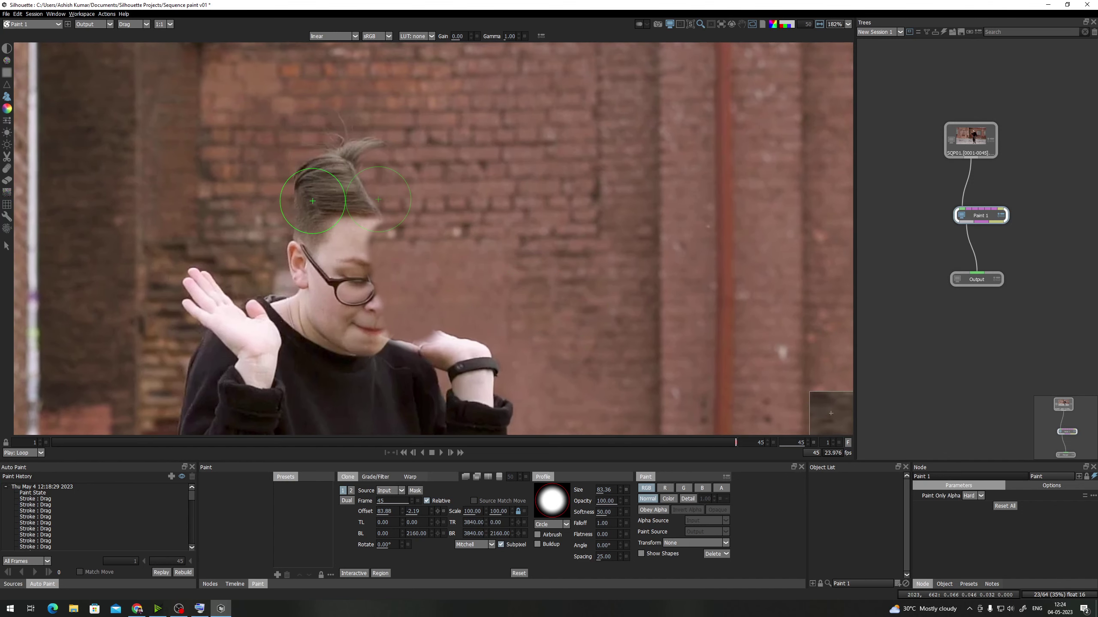
left_click_drag(312, 201, 405, 280)
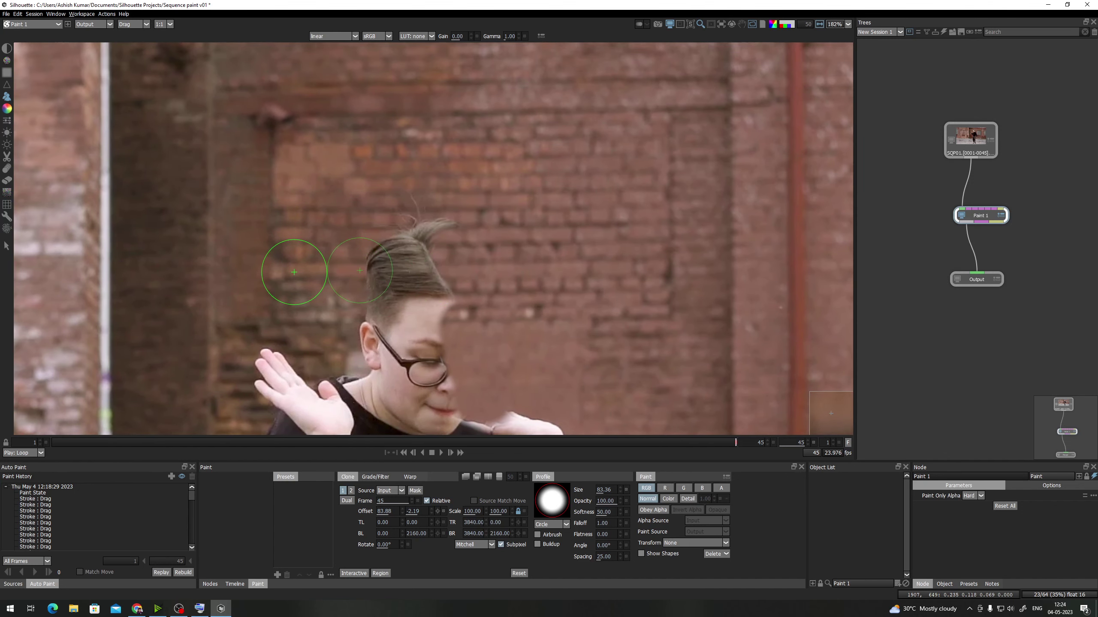
left_click_drag(312, 264, 311, 264)
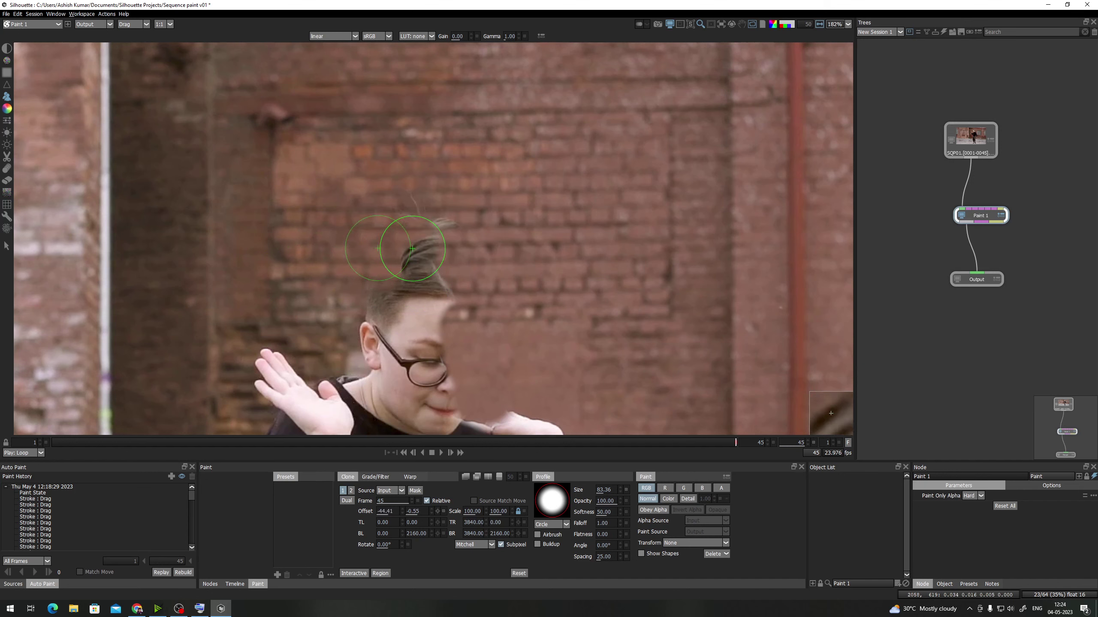
left_click_drag(412, 249, 427, 241)
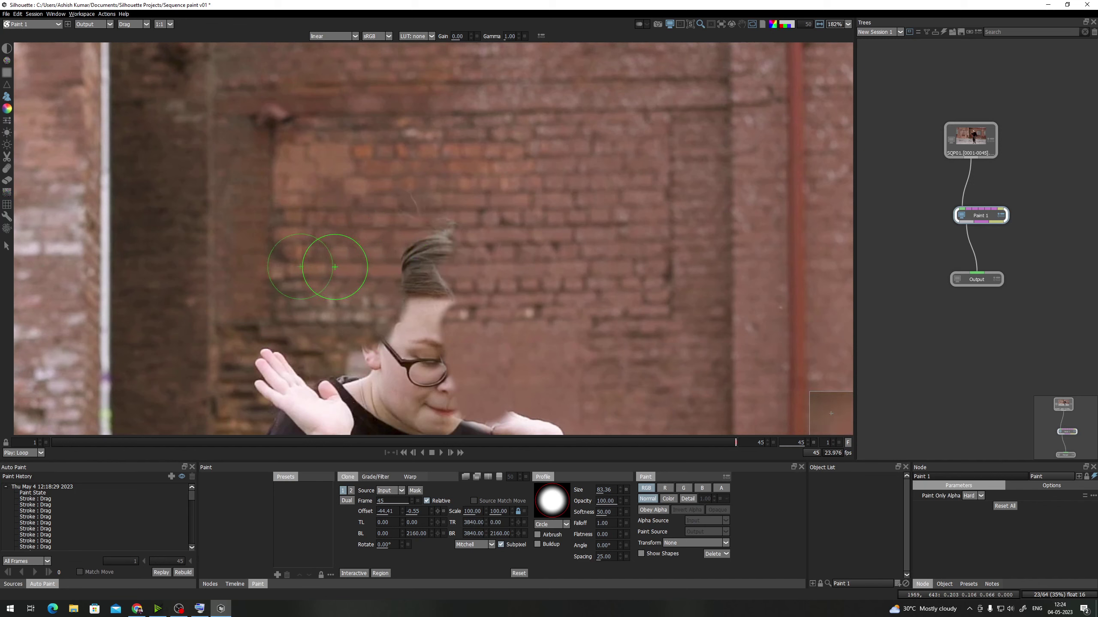
left_click(317, 263, "shift")
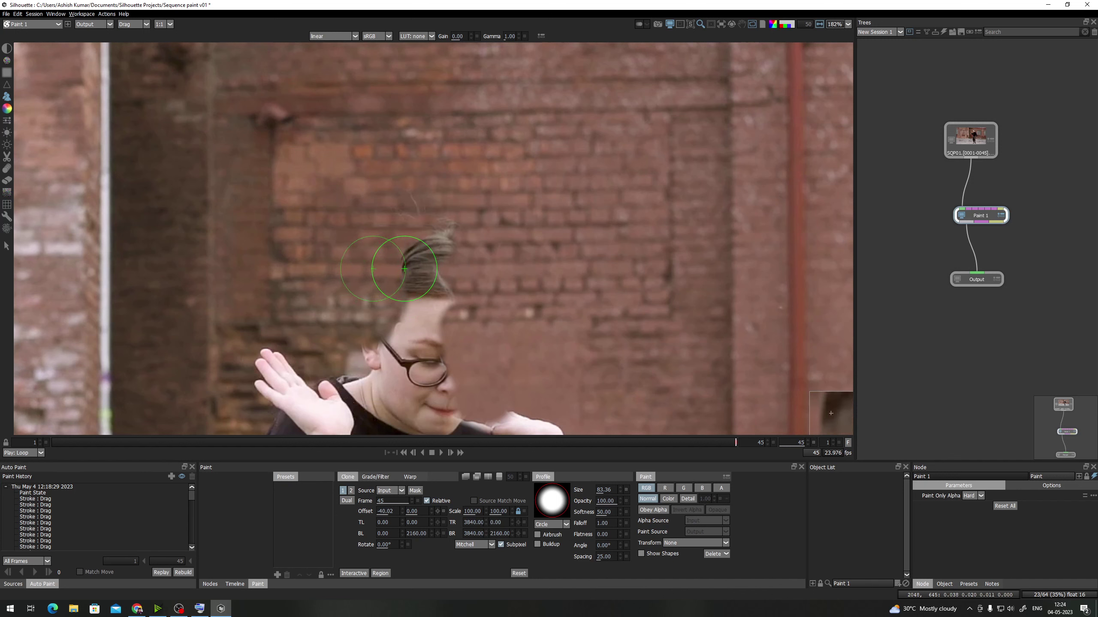
Compare the unpainted Input image of the head with the painted Output
key("1")
key("3")
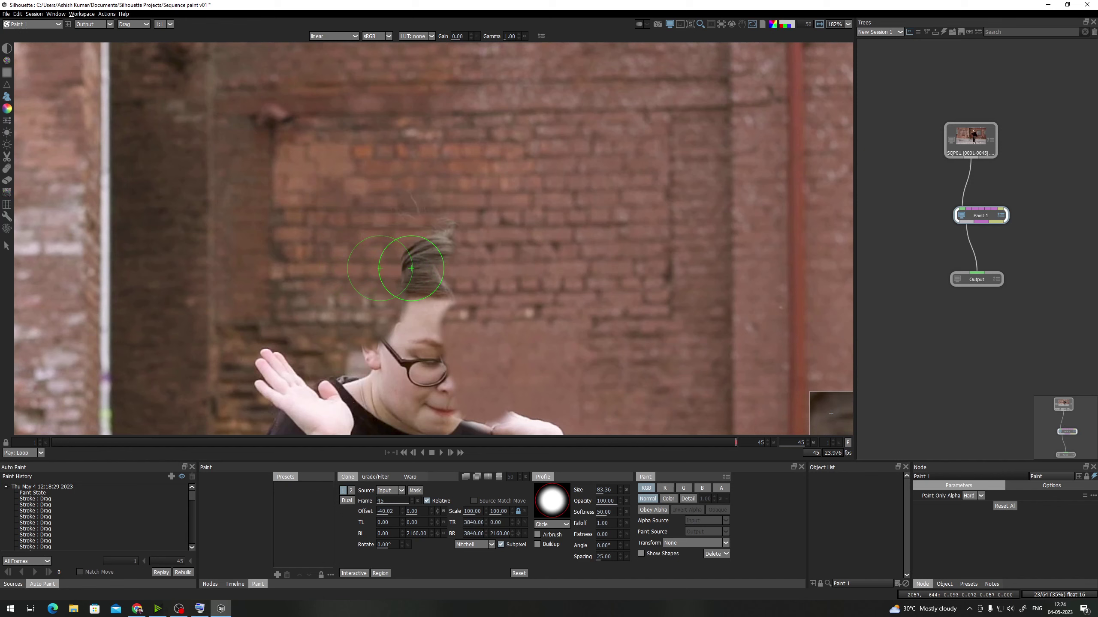
key("i")
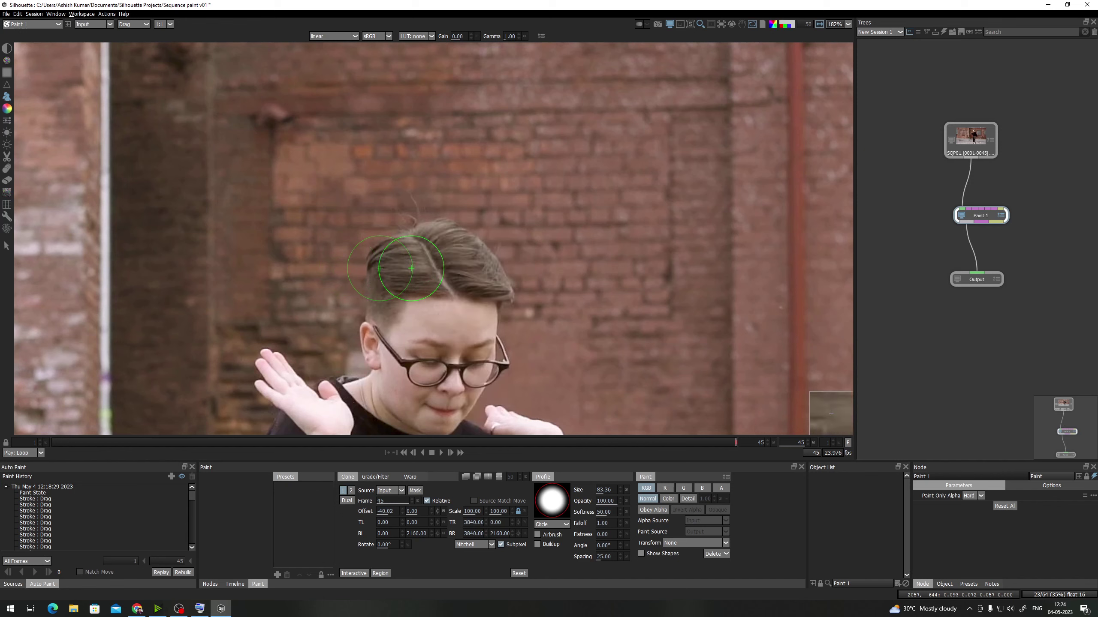
key("o")
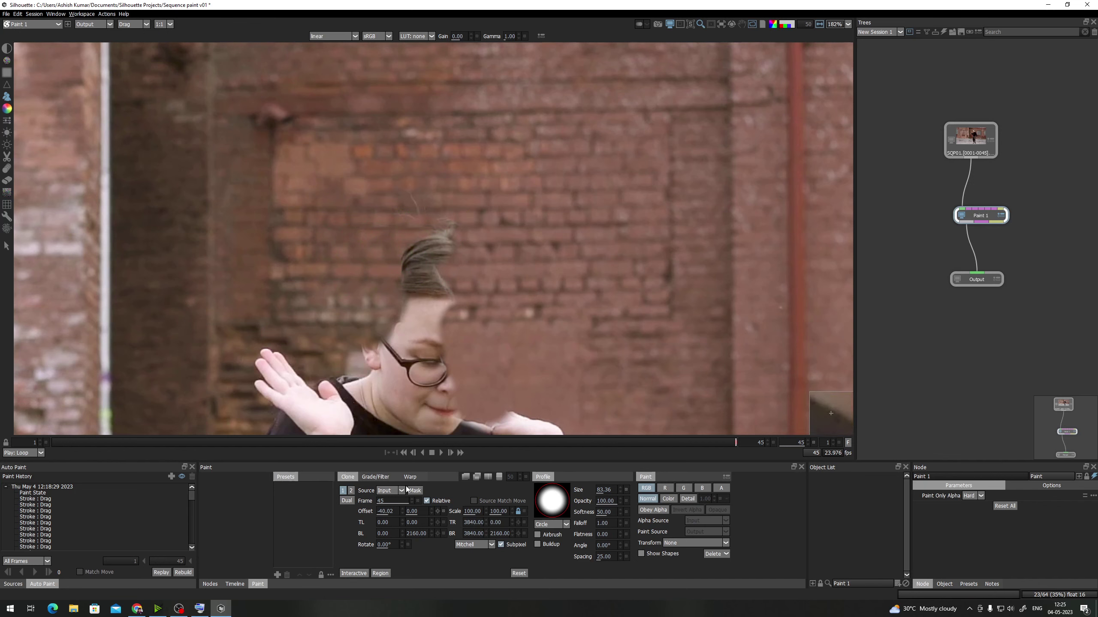
Set the Clone source to Output and clone brickwork over the remaining tuft of hair with the current offset
left_click(391, 491)
left_click(392, 498)
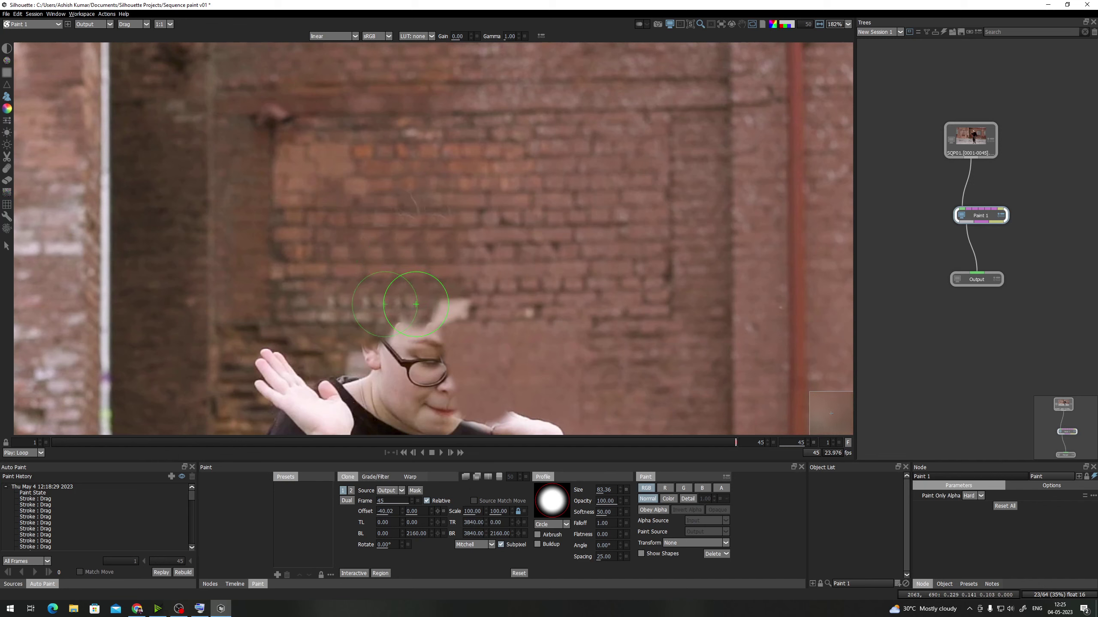
scroll(490, 362, "down", 4)
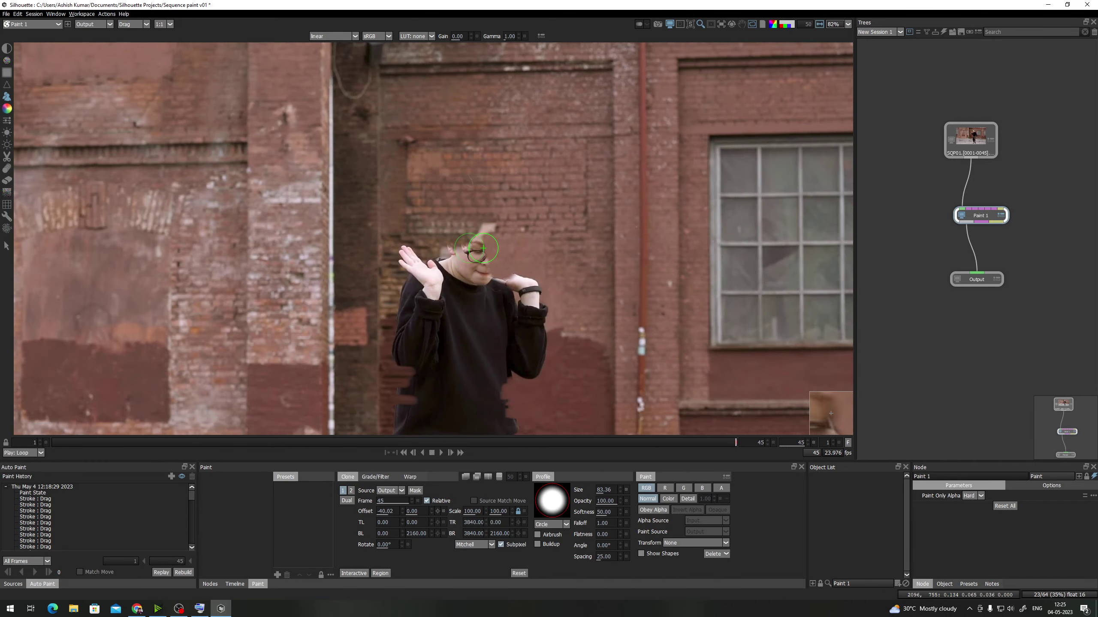
scroll(420, 267, "up", 2)
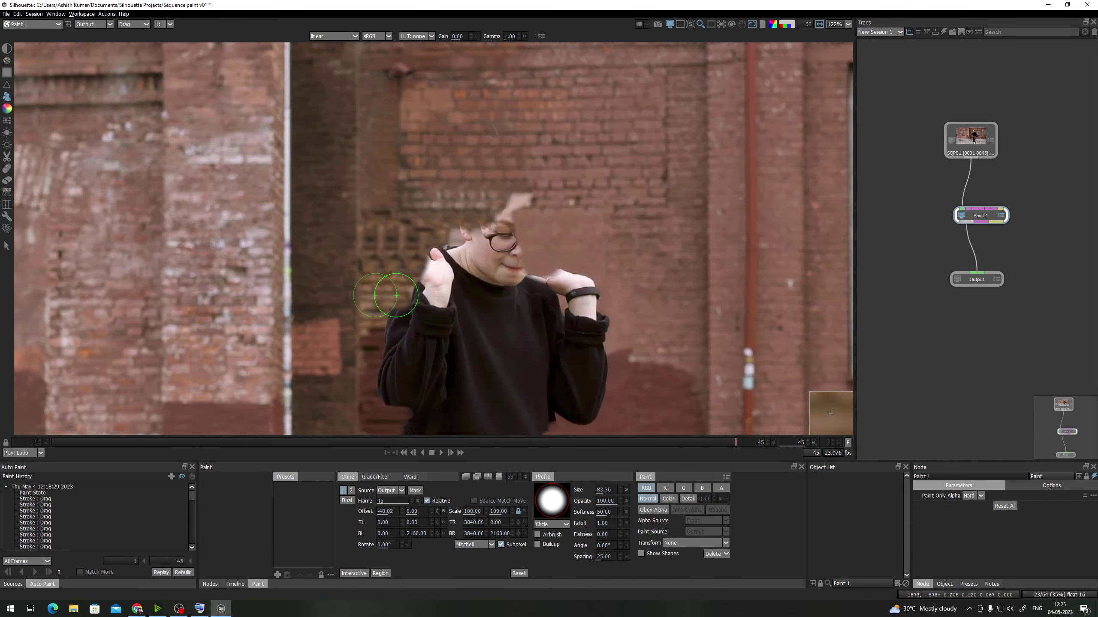
Try cloning pavement over the front shoe's toe and heel with offset -40.02, 0, and undo those strokes
scroll(387, 317, "down", 4)
scroll(483, 221, "up", 3)
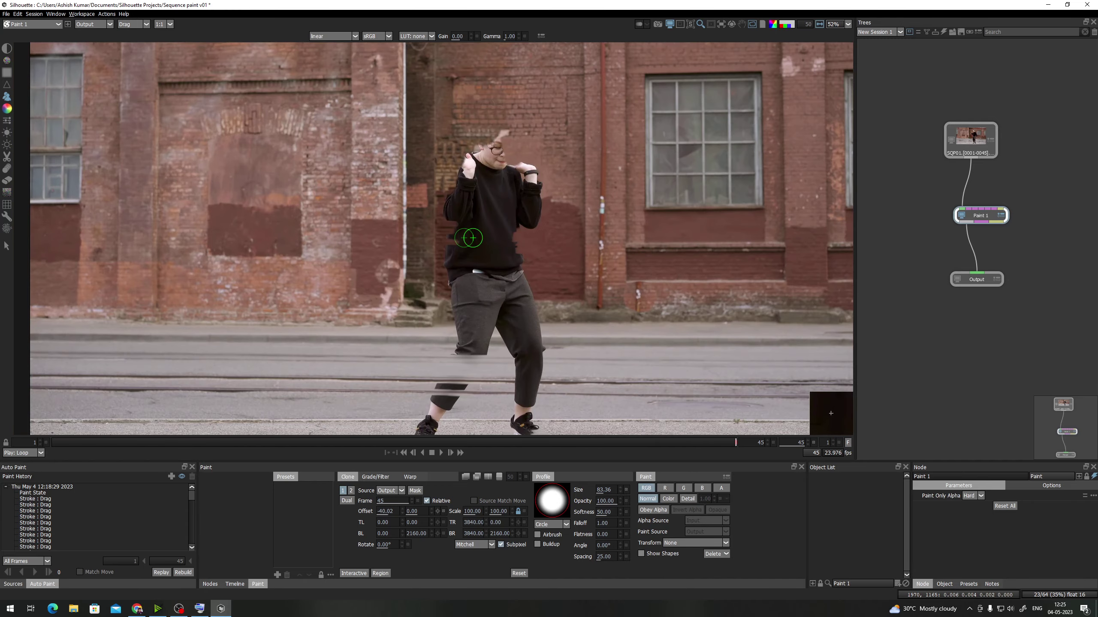
scroll(489, 303, "up", 1)
left_click_drag(617, 398, 468, 257)
left_click_drag(419, 316, 449, 137)
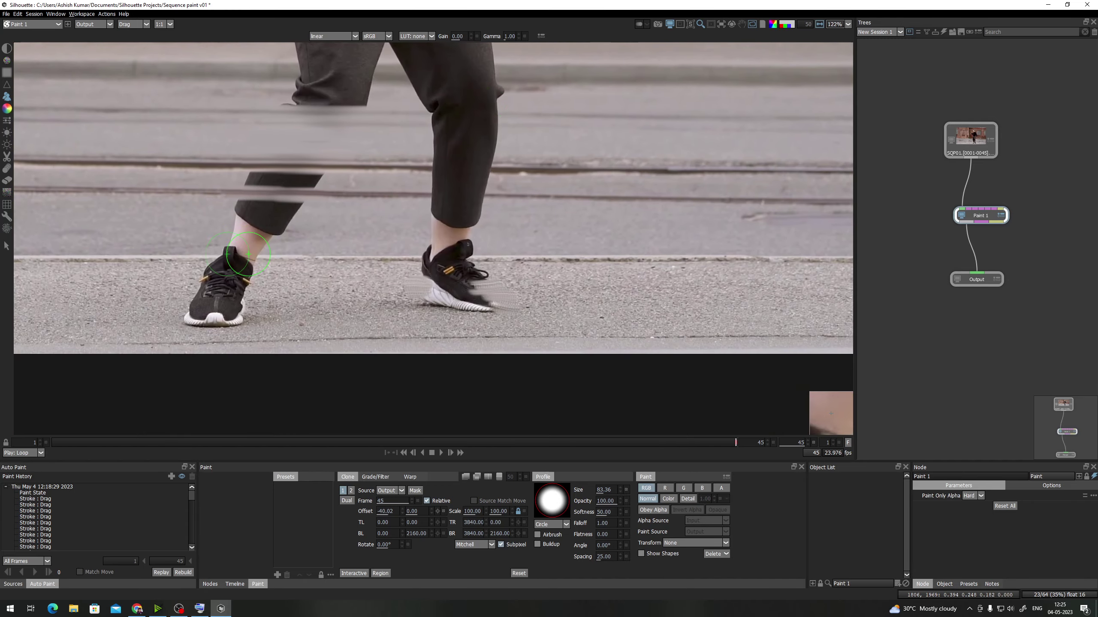
scroll(233, 262, "up", 2)
scroll(223, 265, "down", 3)
scroll(590, 270, "up", 4)
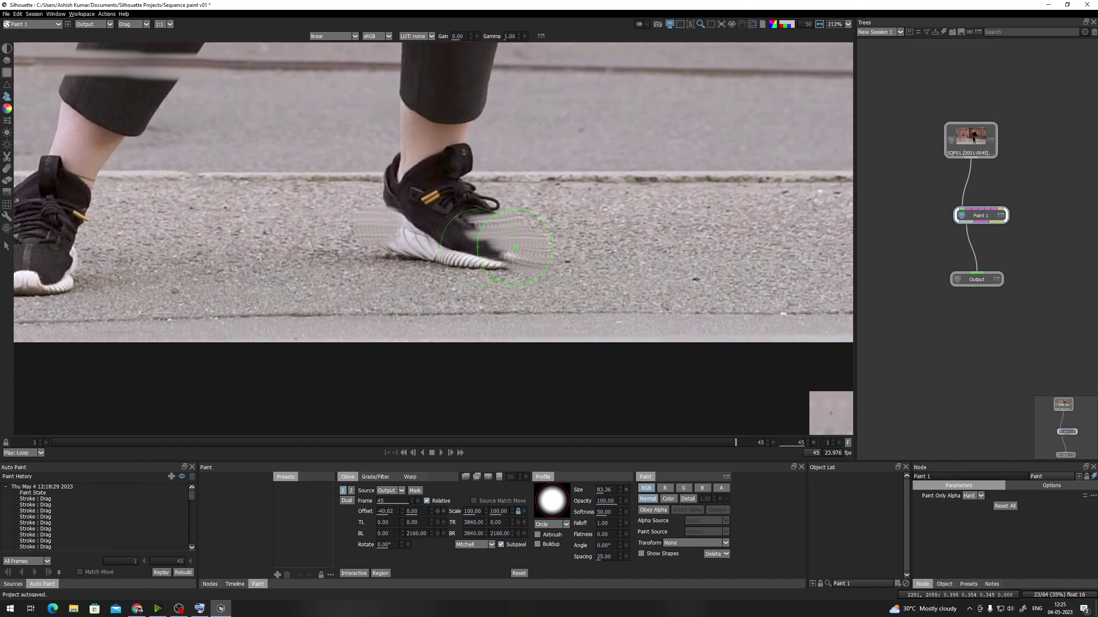
left_click_drag(625, 284, 574, 292)
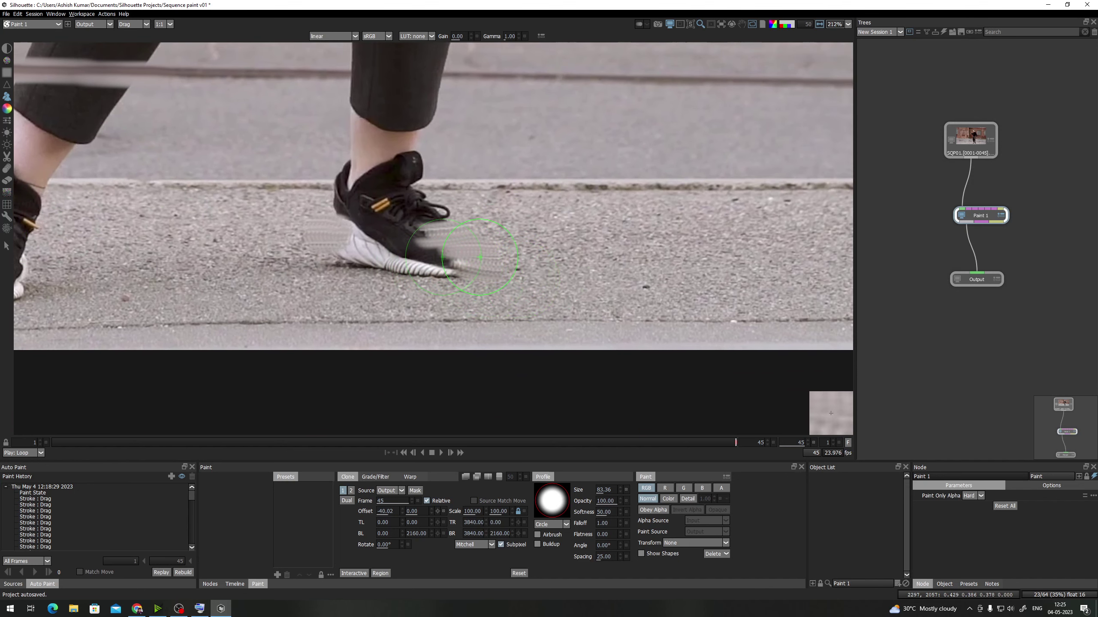
left_click_drag(411, 239, 389, 268)
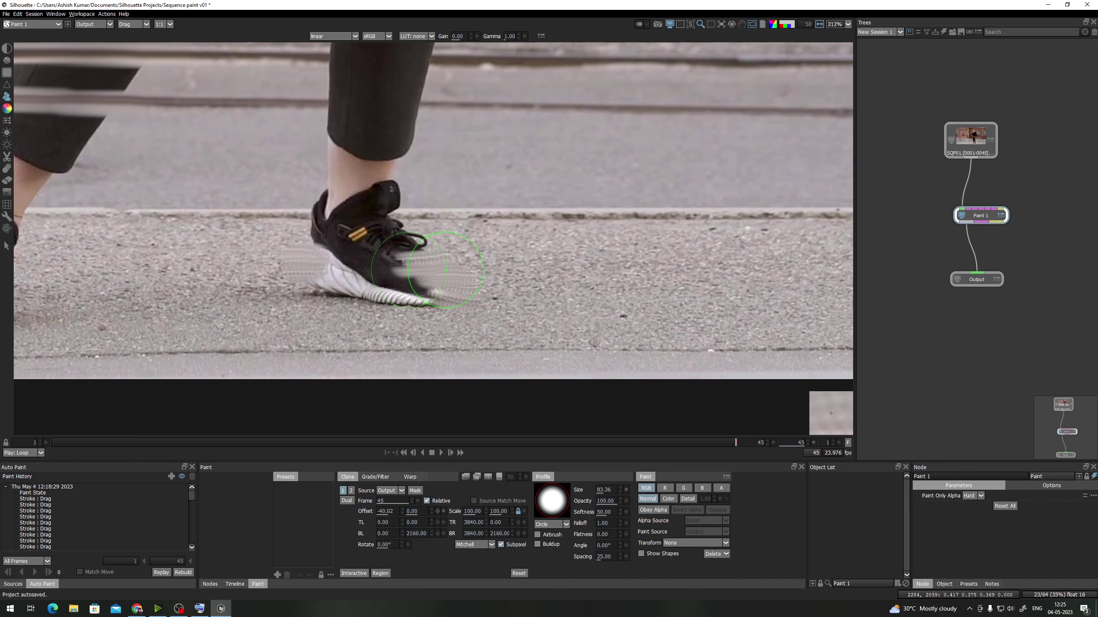
left_click_drag(445, 270, 457, 209)
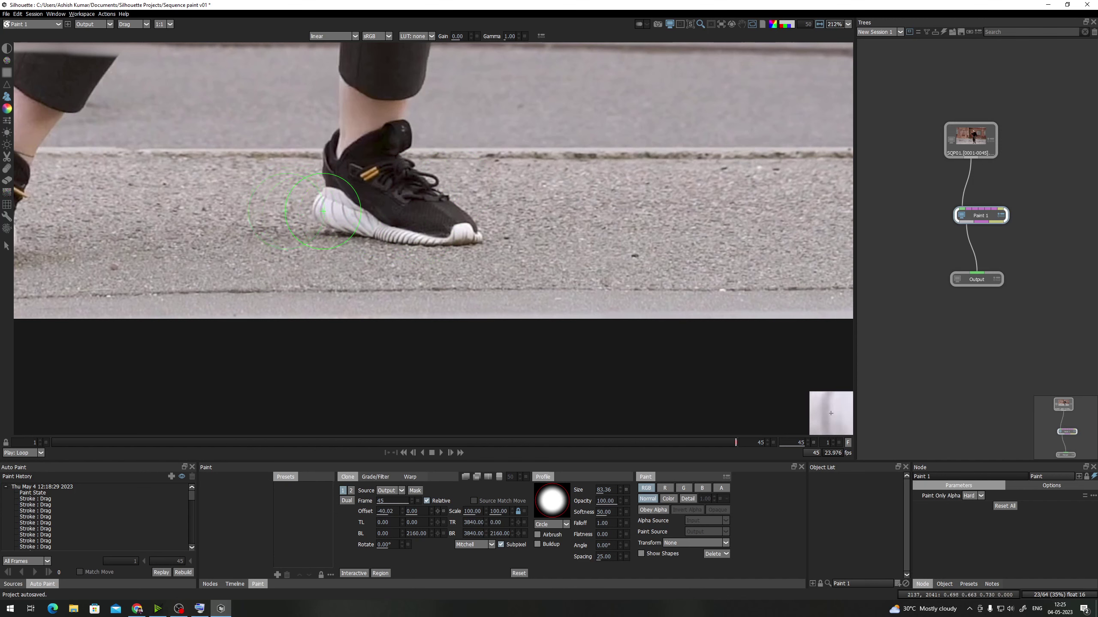
Reduce the brush size to 33.41 and clone pavement over the shoe's toe and sole with offset 19.90, -0.21
scroll(454, 223, "up", 5)
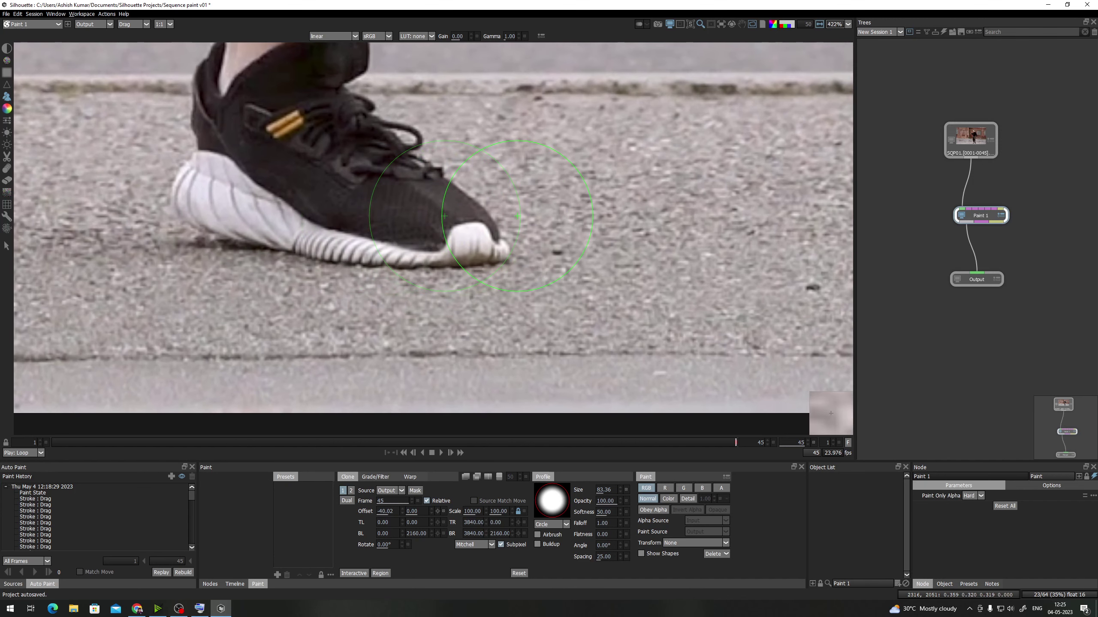
mouse_move(535, 210)
left_mouse_down()
mouse_move(458, 221)
mouse_move(471, 219)
left_mouse_up()
scroll(497, 251, "up", 2)
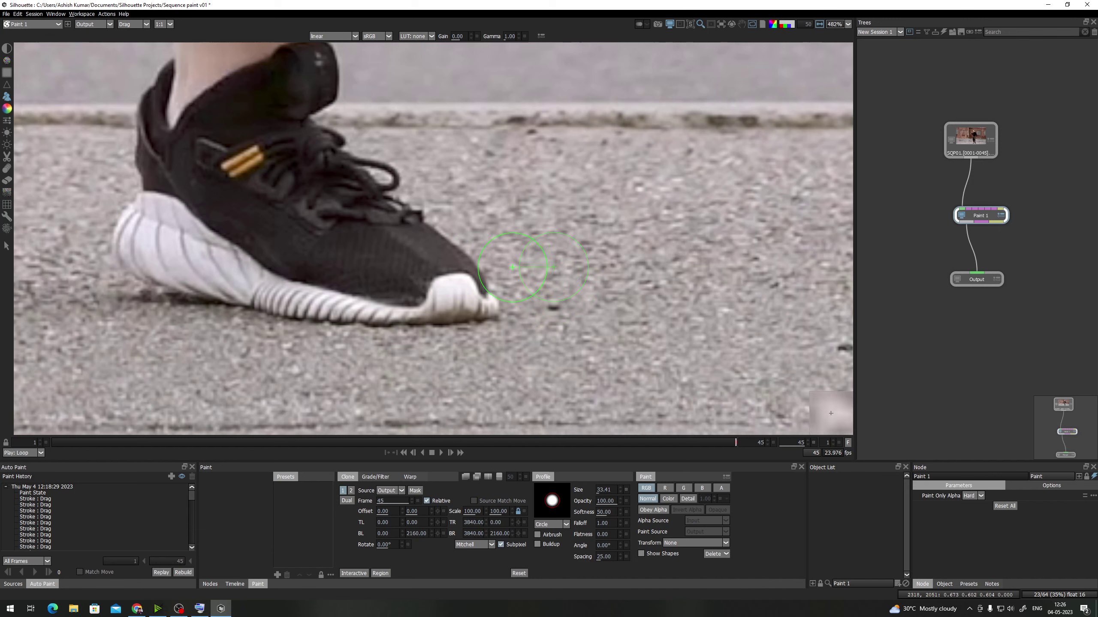
mouse_move(483, 262)
left_mouse_down()
mouse_move(462, 281)
mouse_move(462, 268)
mouse_move(469, 317)
mouse_move(477, 298)
mouse_move(466, 302)
left_mouse_up()
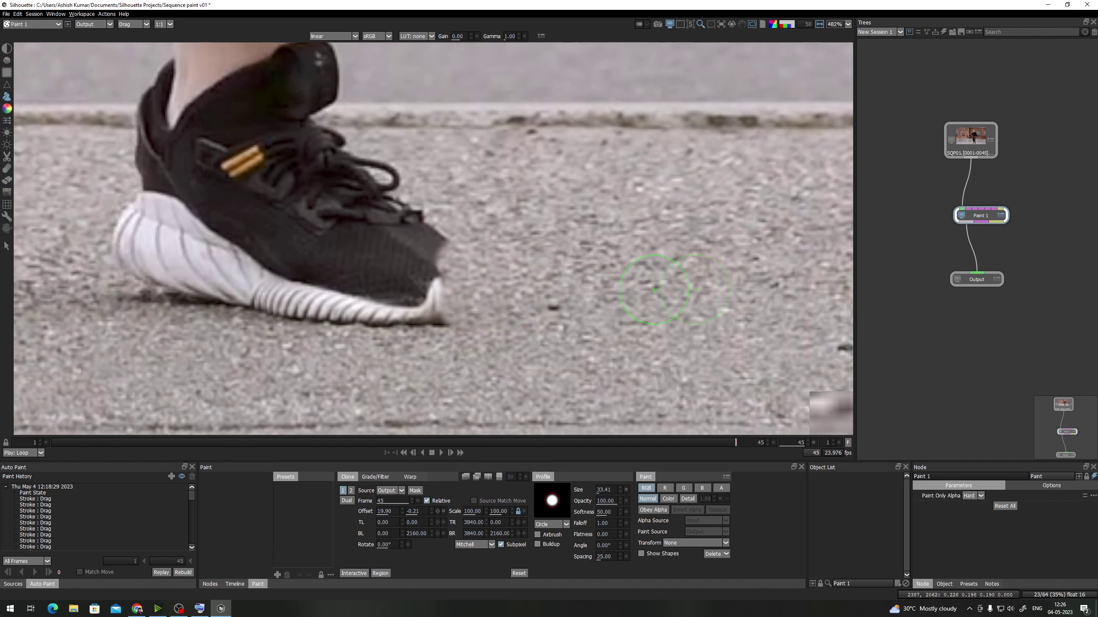
mouse_move(417, 270)
left_mouse_down()
mouse_move(538, 275)
mouse_move(562, 252)
mouse_move(538, 231)
mouse_move(550, 300)
mouse_move(552, 286)
mouse_move(527, 301)
mouse_move(557, 281)
left_mouse_up()
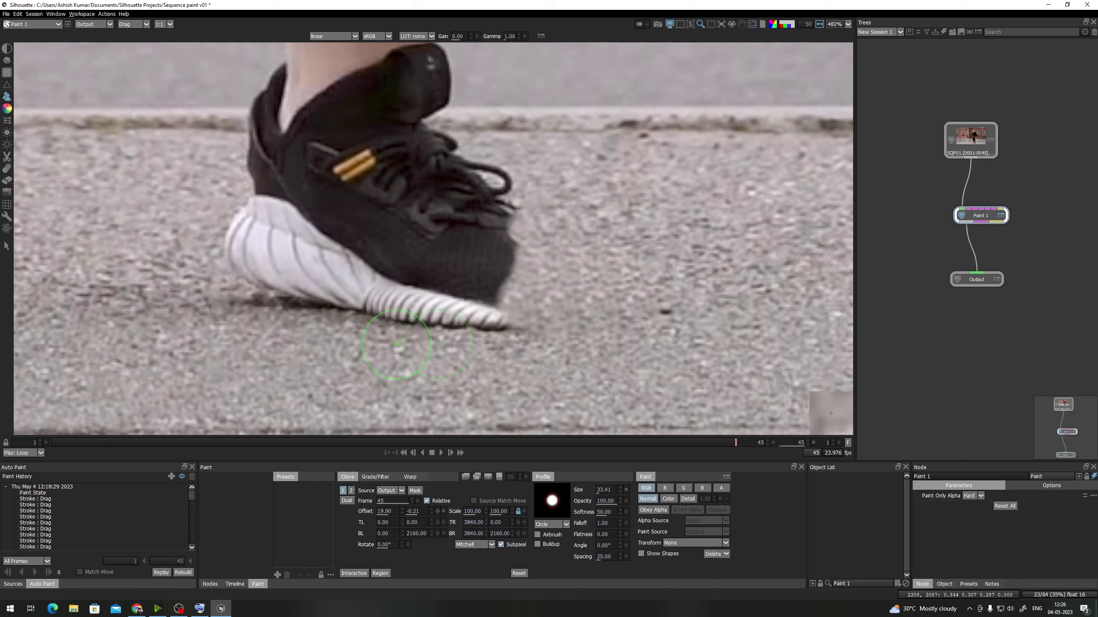
mouse_move(398, 345)
left_mouse_down("shift")
mouse_move(392, 307)
mouse_move(502, 298)
left_mouse_up("shift")
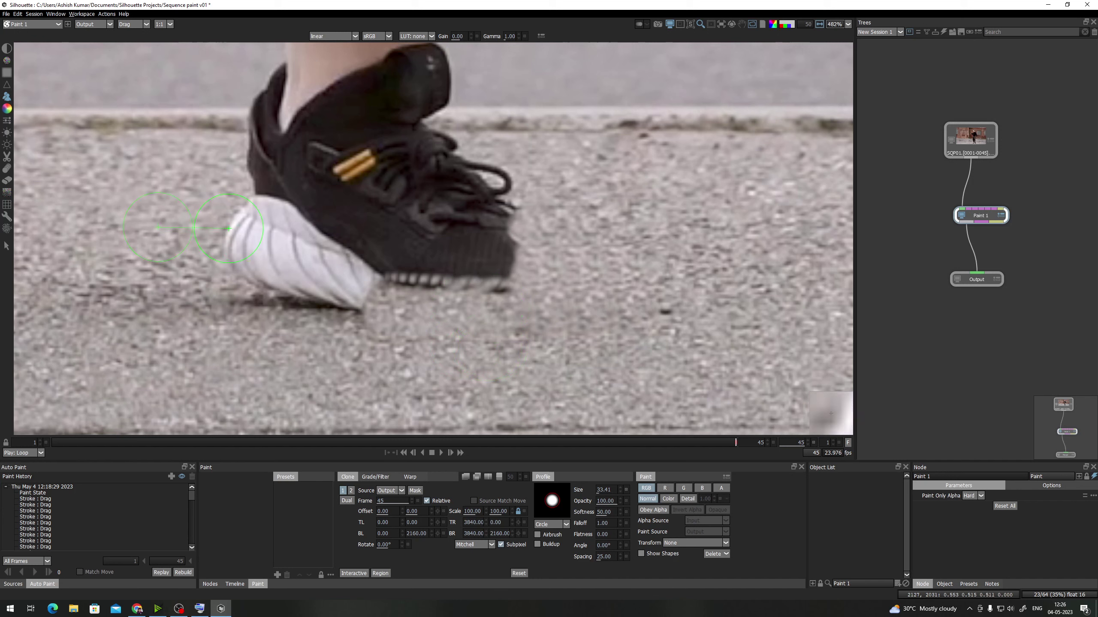
Clone pavement over the shoe's white heel, and resample with offset 26.00, -0.20 to cover its front and laces
mouse_move(234, 227)
left_mouse_down()
mouse_move(245, 252)
mouse_move(276, 264)
mouse_move(288, 248)
mouse_move(261, 171)
mouse_move(301, 186)
mouse_move(327, 265)
mouse_move(250, 294)
mouse_move(339, 295)
mouse_move(350, 309)
mouse_move(368, 277)
left_mouse_up()
left_click_drag(458, 266, 455, 315)
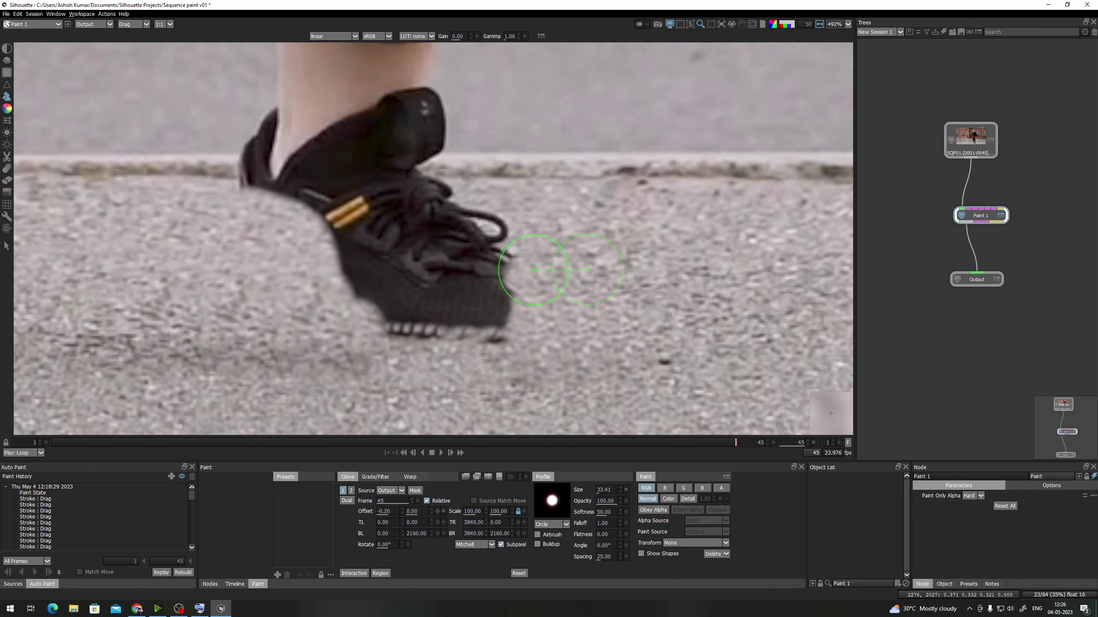
mouse_move(534, 270)
left_mouse_down()
mouse_move(461, 236)
mouse_move(490, 247)
mouse_move(492, 236)
mouse_move(500, 293)
mouse_move(491, 321)
mouse_move(477, 325)
mouse_move(435, 209)
mouse_move(410, 257)
mouse_move(430, 317)
mouse_move(399, 313)
mouse_move(381, 269)
mouse_move(318, 308)
left_mouse_up()
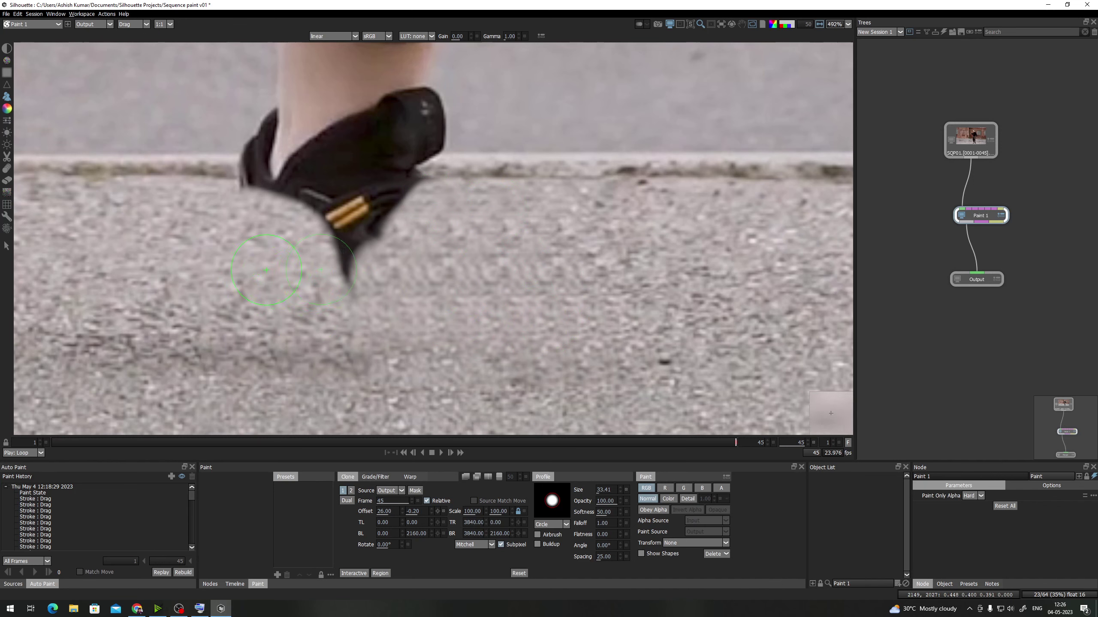
mouse_move(415, 271)
left_mouse_down()
mouse_move(428, 289)
mouse_move(442, 205)
mouse_move(411, 241)
mouse_move(389, 224)
left_mouse_up()
left_click_drag(260, 210, 300, 253)
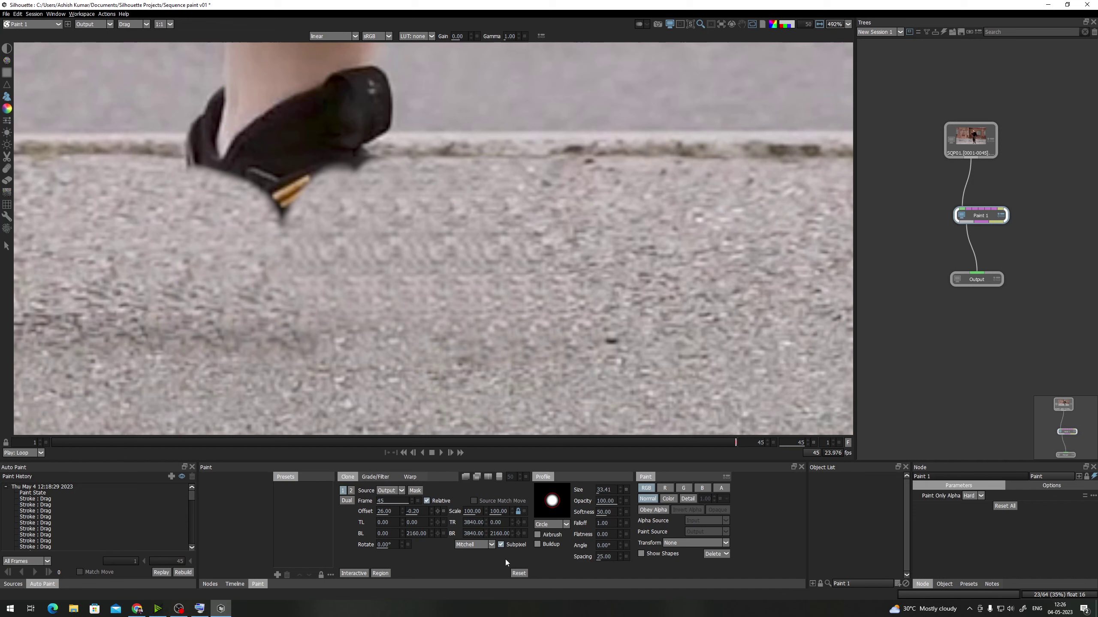
Change the Clone resampling filter to Catmull-Rom
left_click(490, 545)
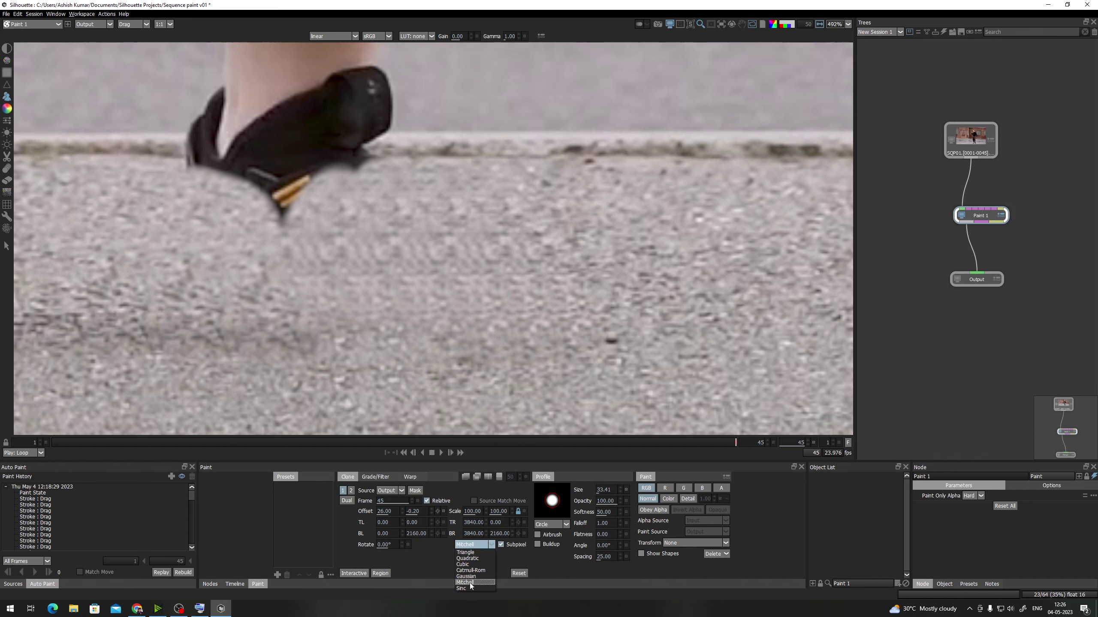
left_click(475, 546)
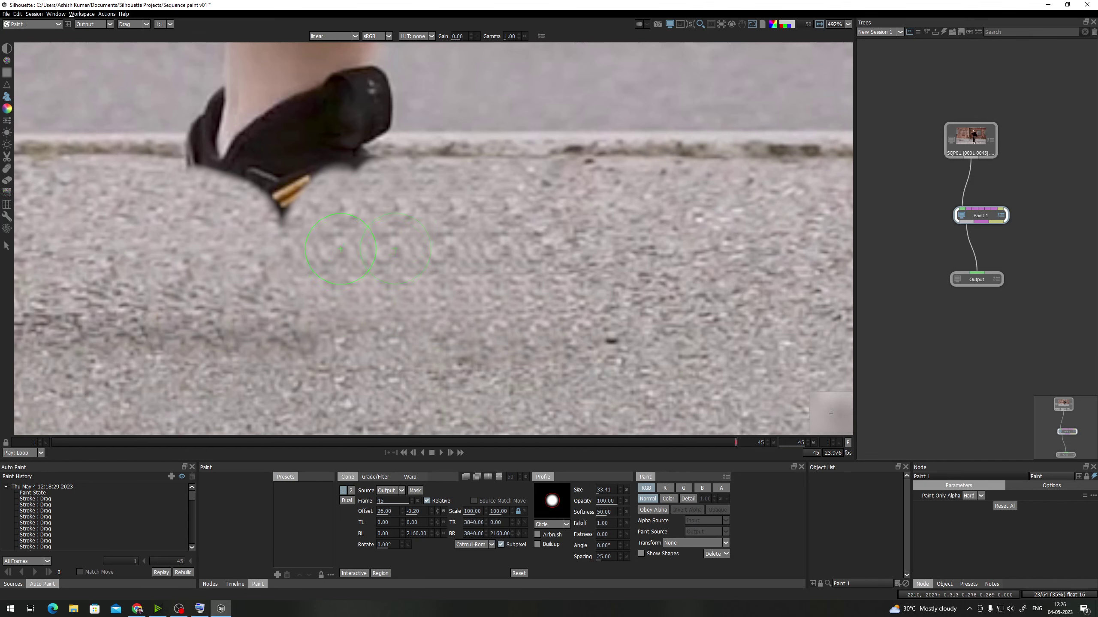
left_click_drag(376, 242, 376, 249)
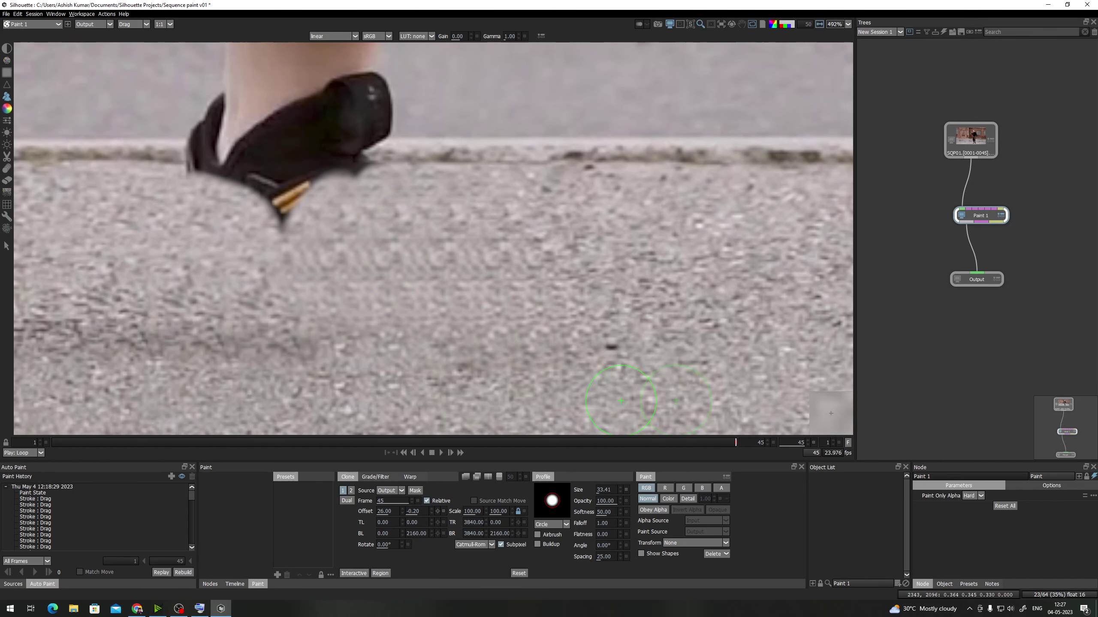
left_click_drag(503, 300, 520, 320)
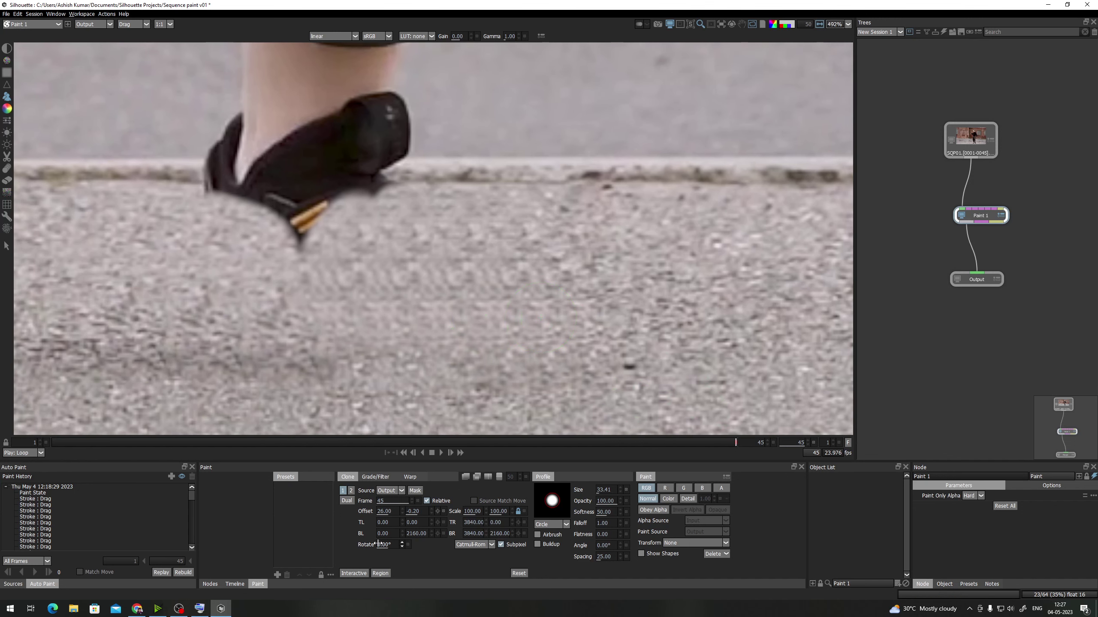
left_click_drag(344, 214, 349, 255)
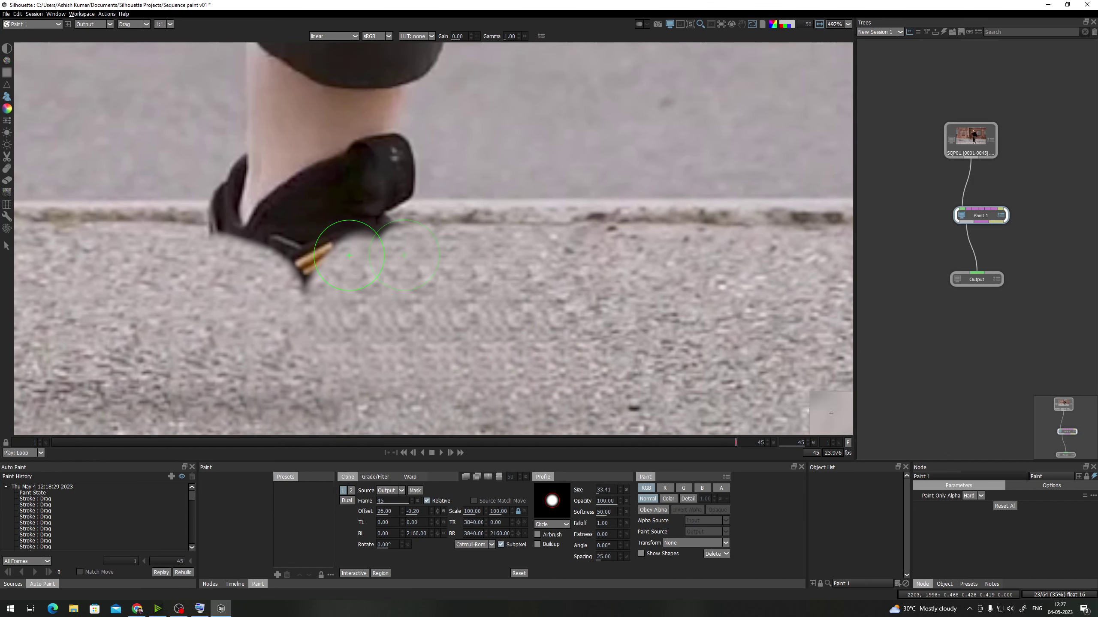
scroll(121, 244, "up", 2)
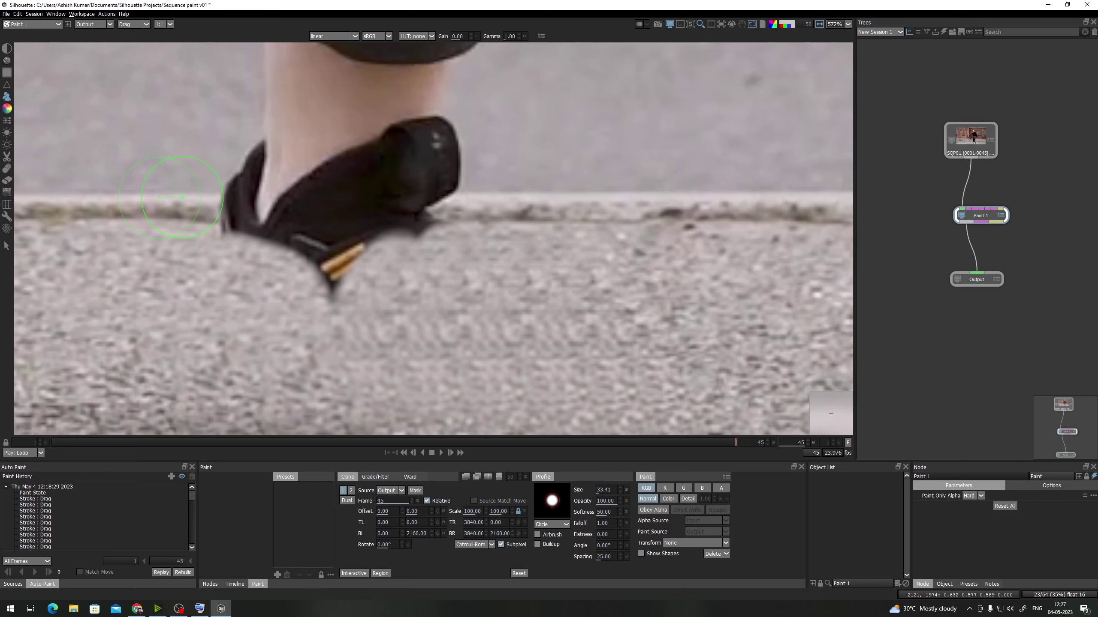
Clone the curb line and road over the shoe's heel with offset -27.08, 0 and over its remaining front with offset 23.59, -0.52
left_click_drag(181, 198, 217, 198)
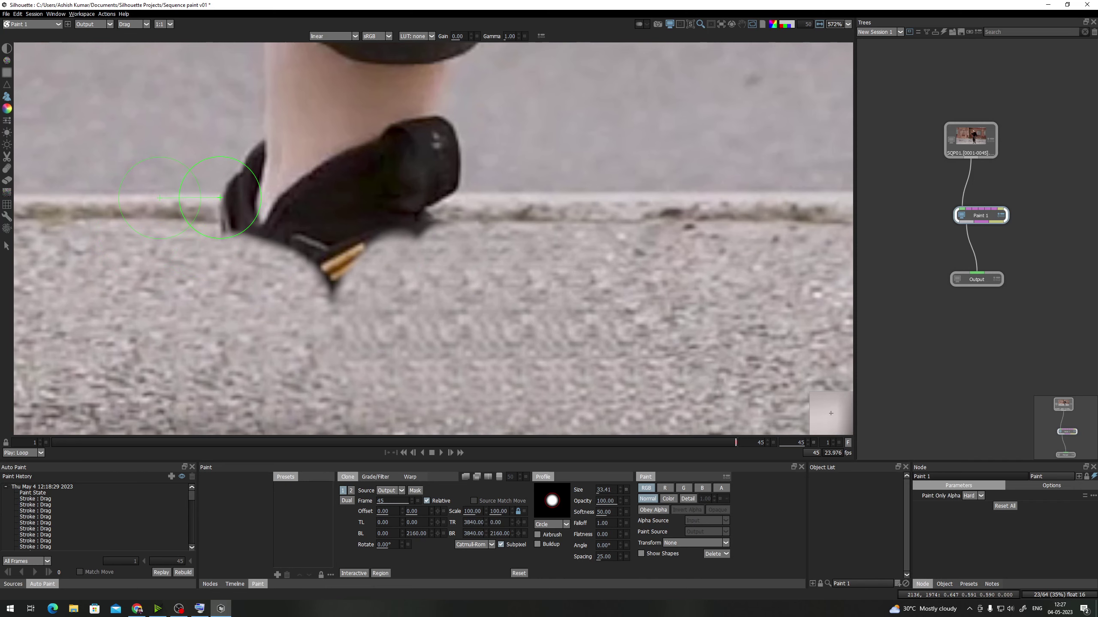
left_click_drag(109, 216, 328, 255)
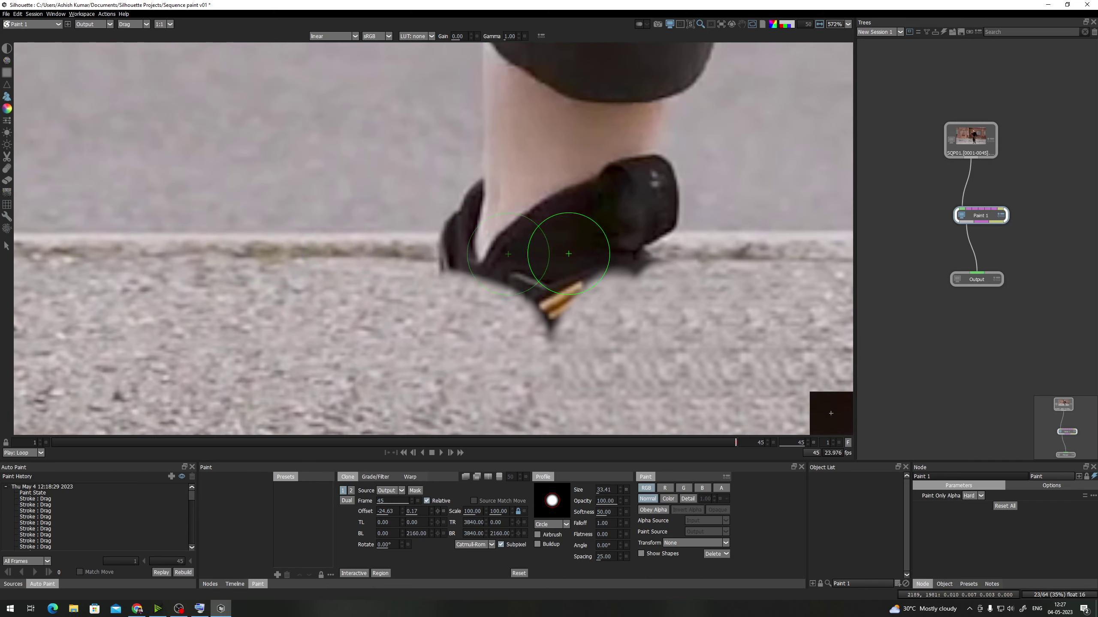
left_click_drag(785, 246, 594, 263)
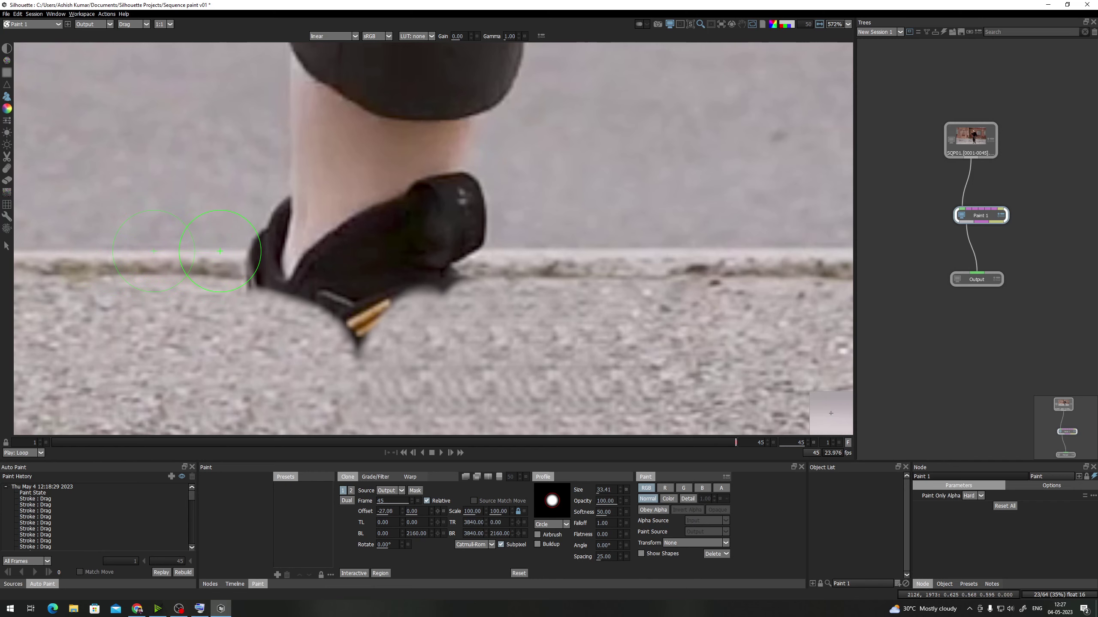
mouse_move(250, 258)
left_mouse_down()
mouse_move(274, 264)
mouse_move(275, 233)
mouse_move(286, 251)
mouse_move(310, 252)
mouse_move(293, 277)
mouse_move(325, 279)
mouse_move(336, 250)
mouse_move(347, 308)
mouse_move(364, 260)
mouse_move(314, 240)
left_mouse_up()
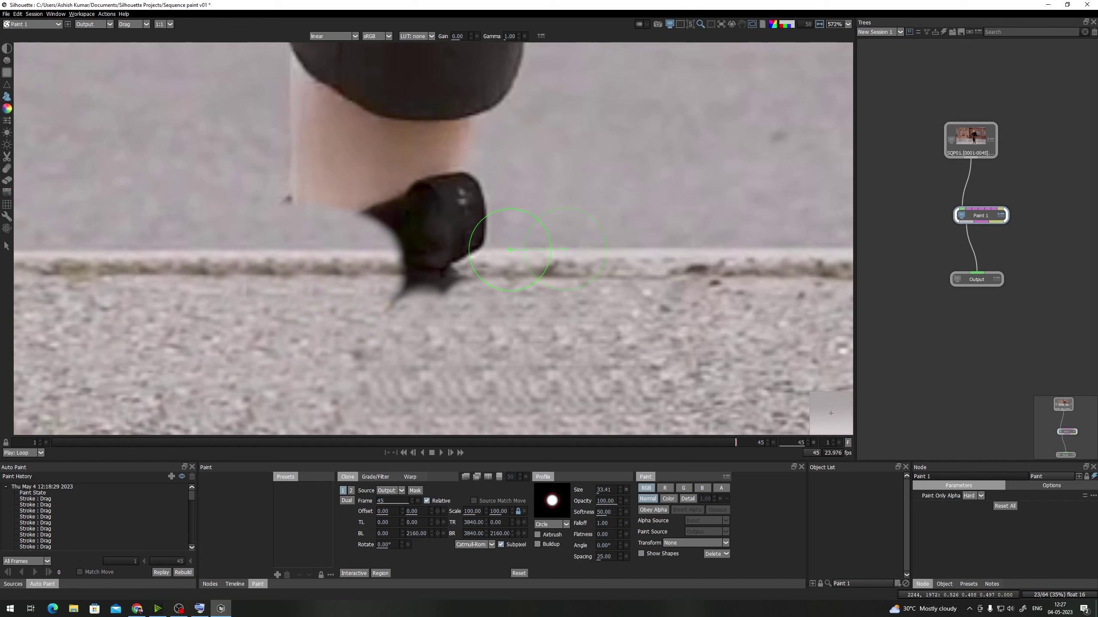
mouse_move(508, 250)
left_mouse_down()
mouse_move(412, 269)
mouse_move(429, 278)
mouse_move(473, 267)
mouse_move(472, 285)
mouse_move(413, 277)
mouse_move(400, 298)
mouse_move(460, 239)
mouse_move(475, 204)
mouse_move(416, 219)
mouse_move(387, 211)
mouse_move(452, 165)
mouse_move(469, 132)
mouse_move(435, 166)
mouse_move(388, 195)
left_mouse_up()
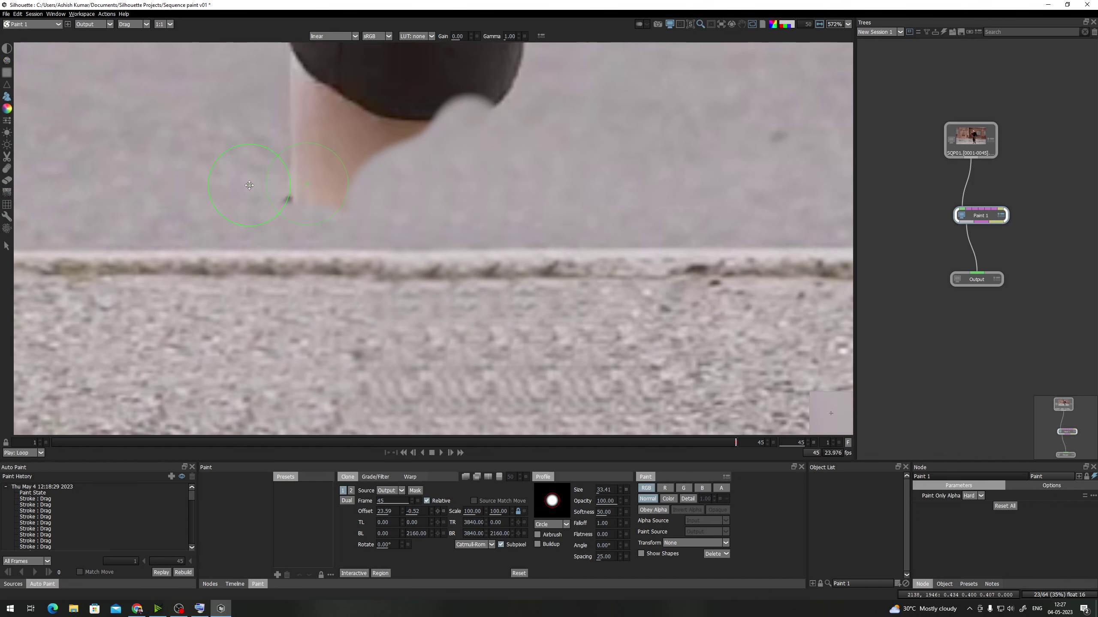
Clone nearby road surface over the bare ankle and the lower hem of the trouser leg
left_click_drag(249, 186, 327, 253)
scroll(327, 252, "down", 1)
scroll(327, 252, "down", 5)
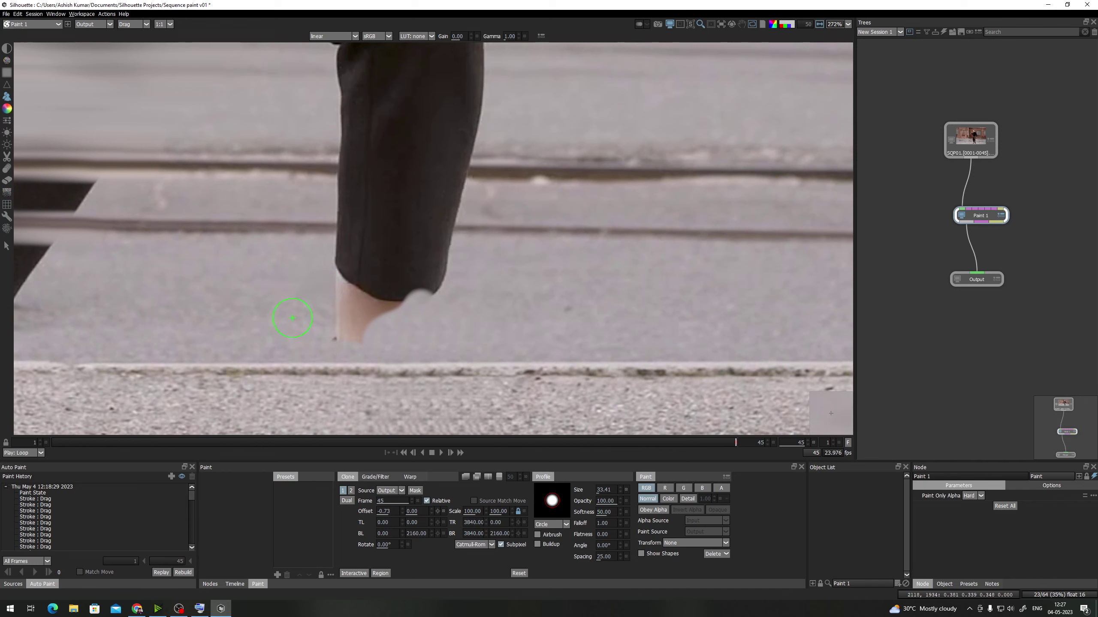
mouse_move(335, 317)
left_mouse_down()
mouse_move(339, 273)
mouse_move(371, 306)
mouse_move(365, 321)
mouse_move(386, 313)
mouse_move(387, 287)
mouse_move(365, 264)
mouse_move(339, 260)
mouse_move(340, 243)
mouse_move(341, 264)
mouse_move(352, 249)
mouse_move(409, 286)
left_mouse_up()
left_click_drag(395, 282, 409, 351)
Clone the lower rail line and surrounding road across the trouser leg with offset -23.53, 0.18
scroll(341, 298, "up", 2)
scroll(341, 297, "up", 5)
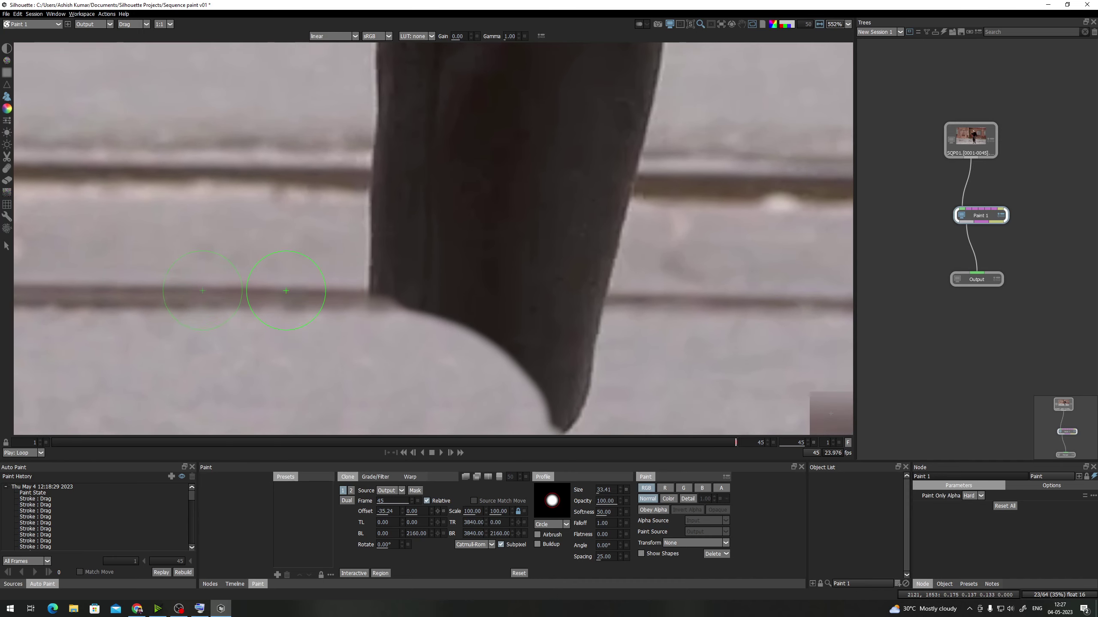
mouse_move(271, 287)
left_mouse_down()
mouse_move(427, 305)
mouse_move(381, 288)
mouse_move(379, 265)
mouse_move(433, 287)
mouse_move(433, 340)
left_mouse_up()
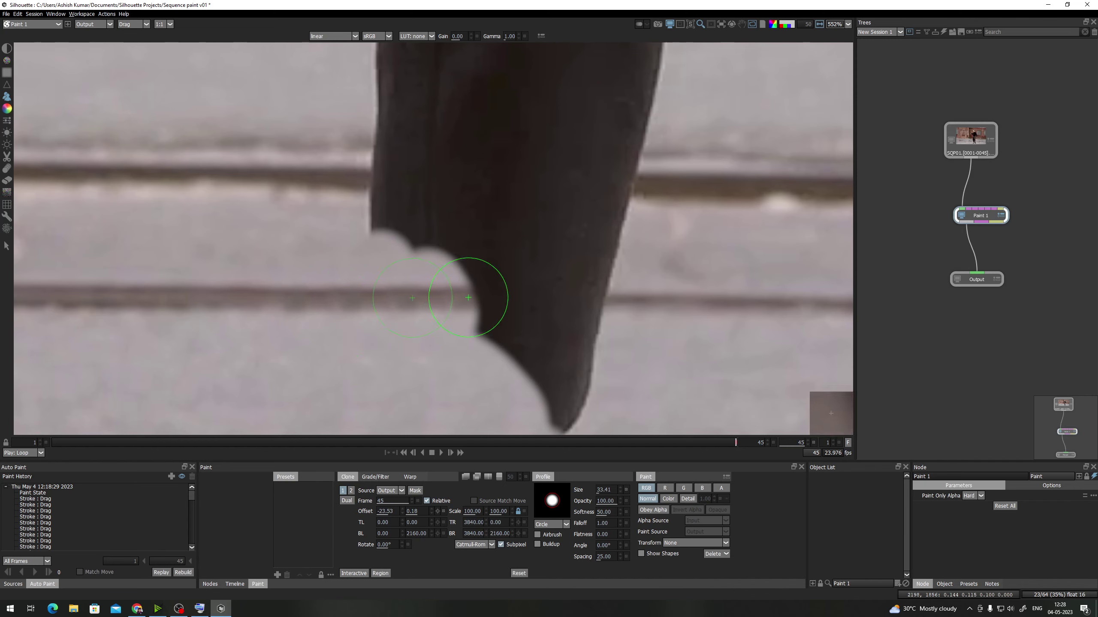
left_click(469, 297)
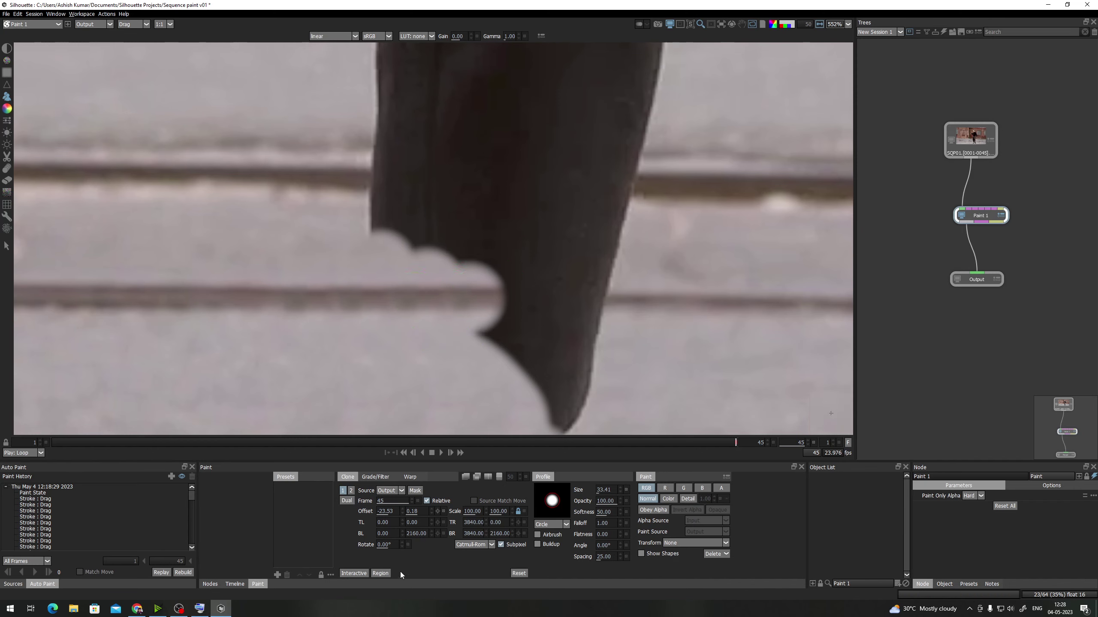
Set the Clone source to Input and try a stroke over the painted trouser leg with the same offset
left_click(388, 492)
left_click(383, 505)
mouse_move(490, 300)
left_mouse_down()
mouse_move(482, 332)
mouse_move(457, 296)
mouse_move(442, 354)
left_mouse_up()
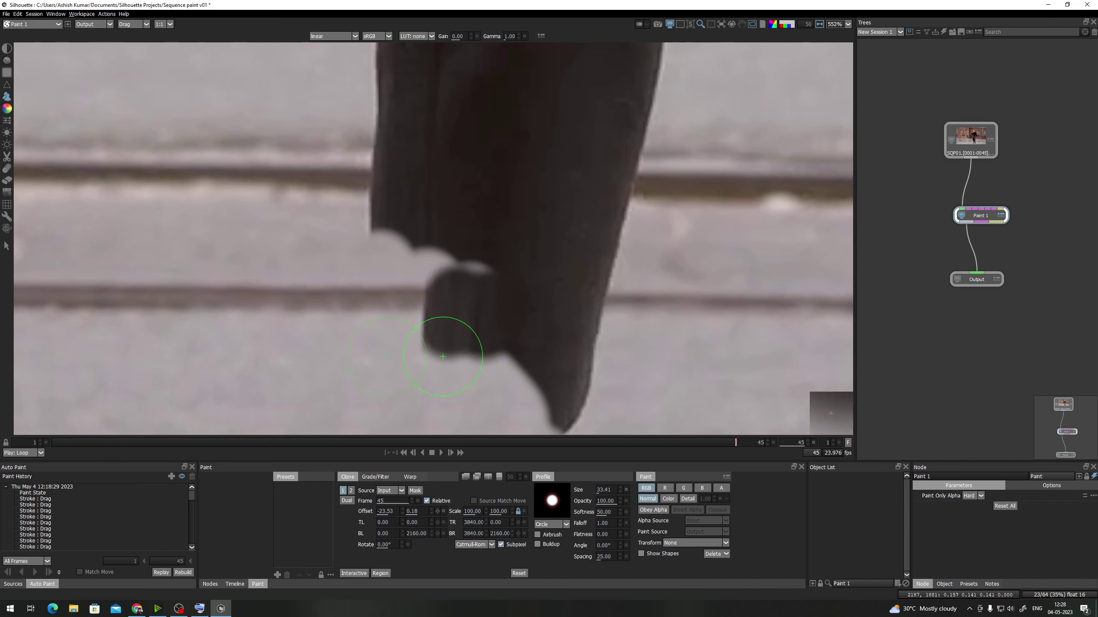
Compare the trouser leg's unpainted Input image with the painted Output, and undo the last clone stroke
key("1")
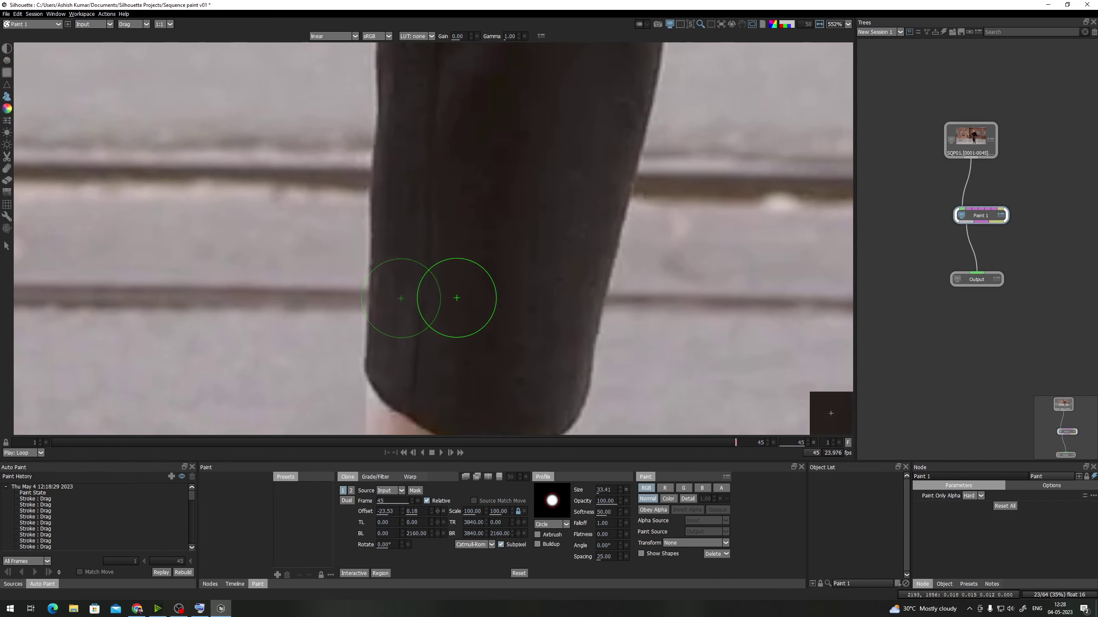
key("2")
key("1")
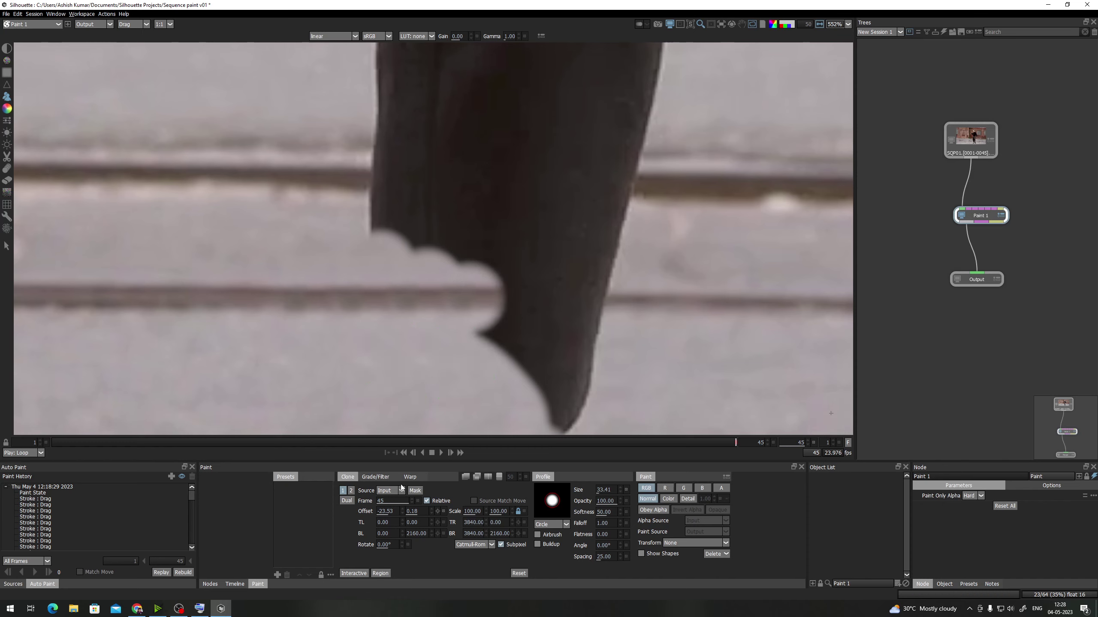
Clone from Output over the pointed trouser hem with offset 17.92, -0.18, and blend the rail line's seam with the Drag brush
left_click(385, 498)
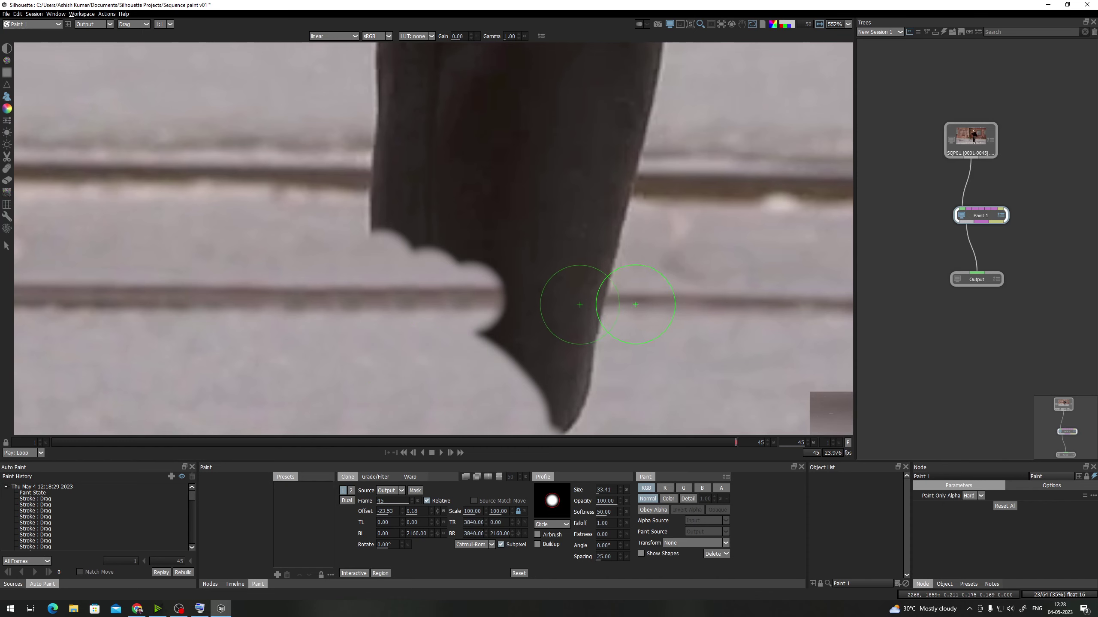
mouse_move(660, 297)
left_mouse_down()
mouse_move(510, 303)
mouse_move(570, 380)
mouse_move(549, 351)
mouse_move(493, 343)
mouse_move(562, 427)
mouse_move(469, 363)
mouse_move(468, 304)
left_mouse_up()
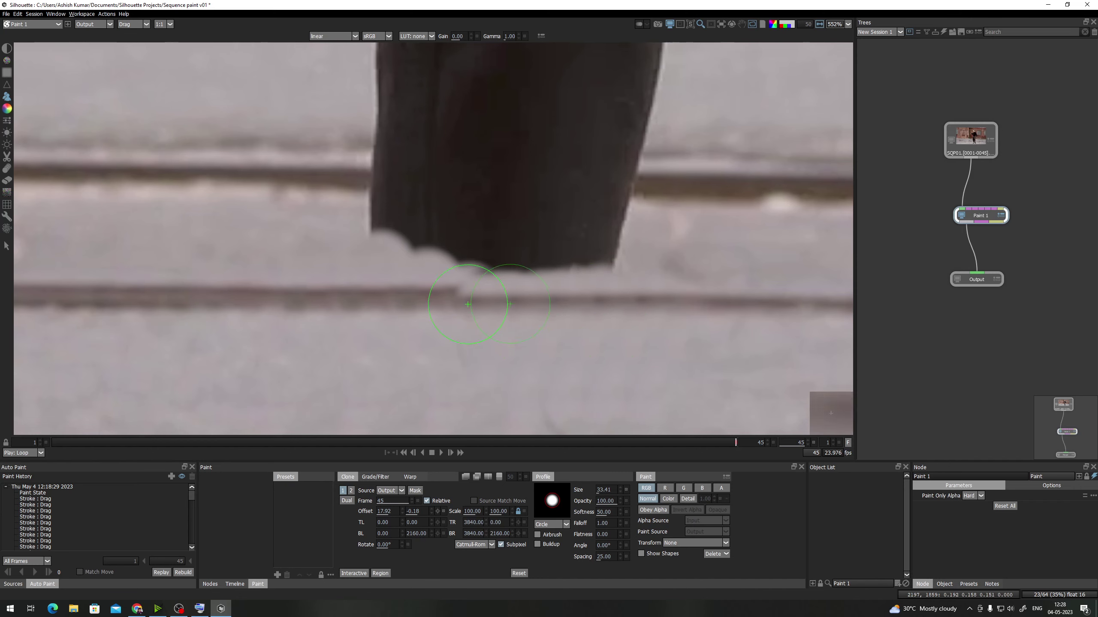
left_click(7, 168)
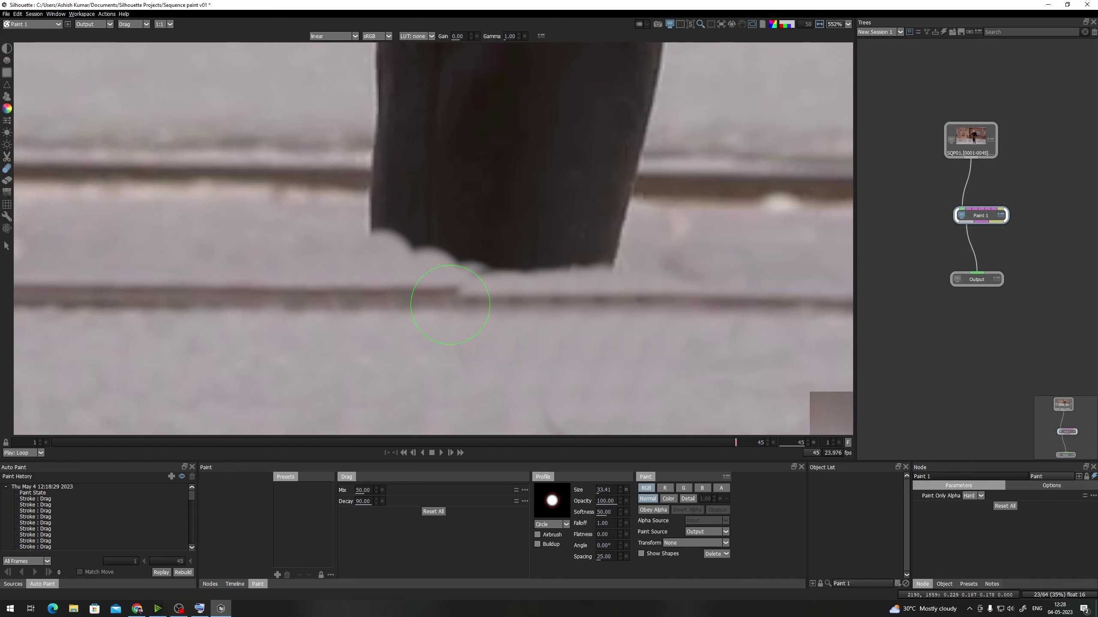
left_click_drag(471, 304, 474, 305)
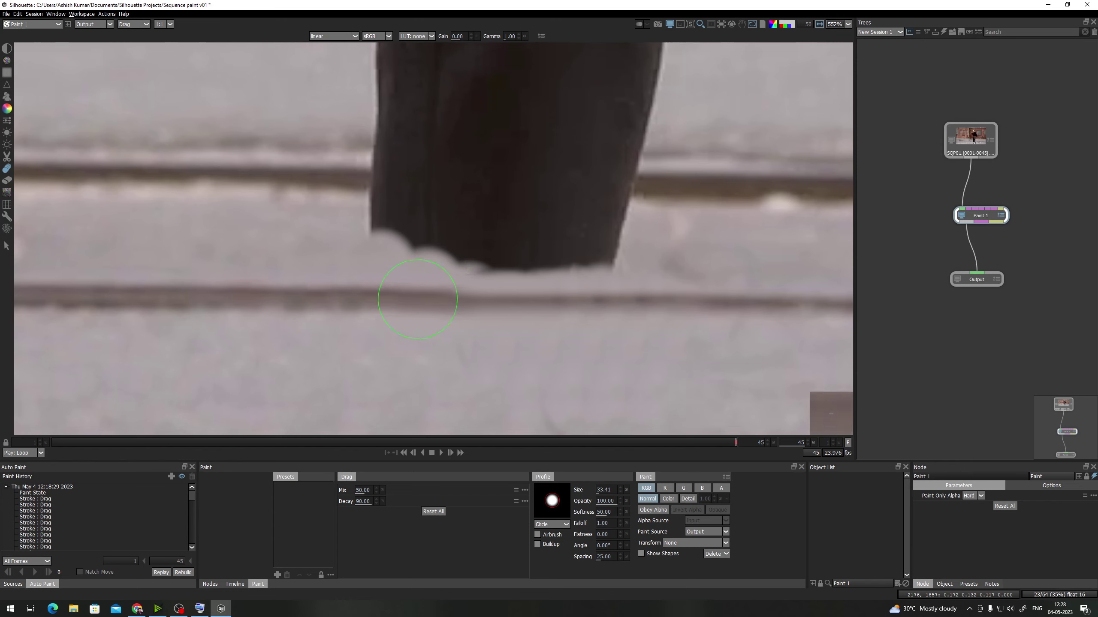
Clone the surrounding pavement over both sides of the black shoe, using offset -25.74, -0.31 for the left side
scroll(548, 331, "down", 10)
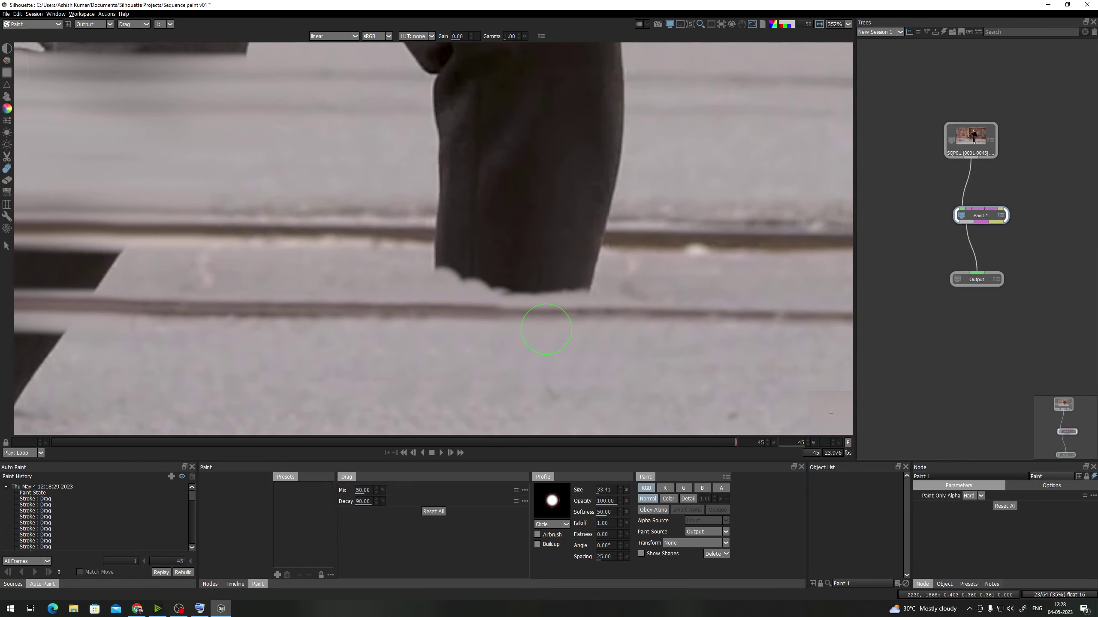
scroll(527, 321, "up", 5)
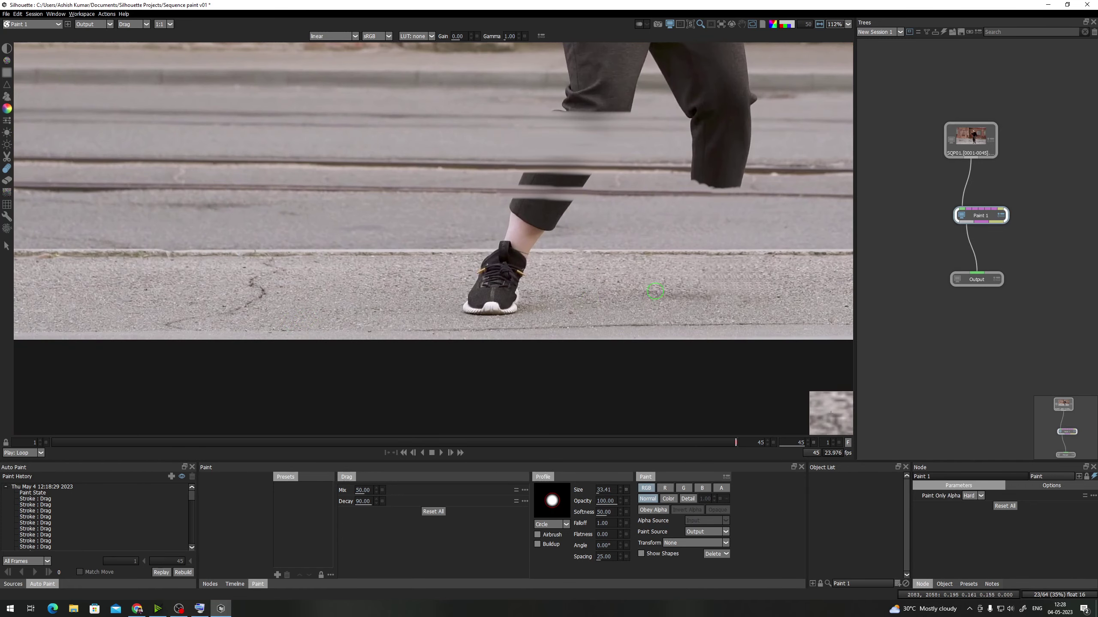
scroll(612, 270, "up", 2)
scroll(562, 264, "down", 1)
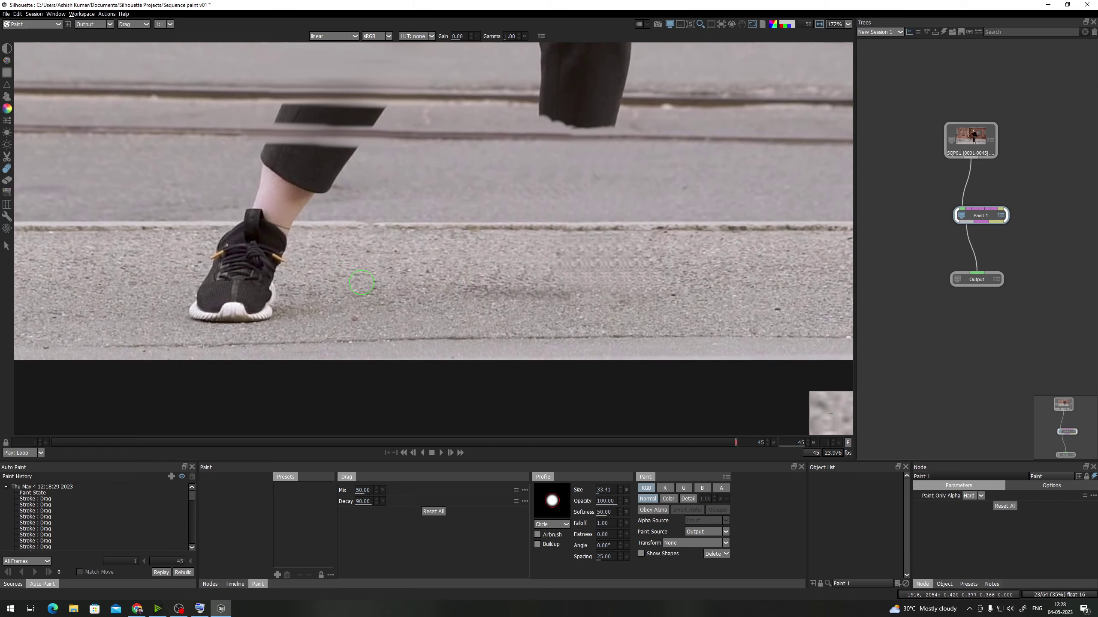
left_click_drag(294, 267, 320, 272)
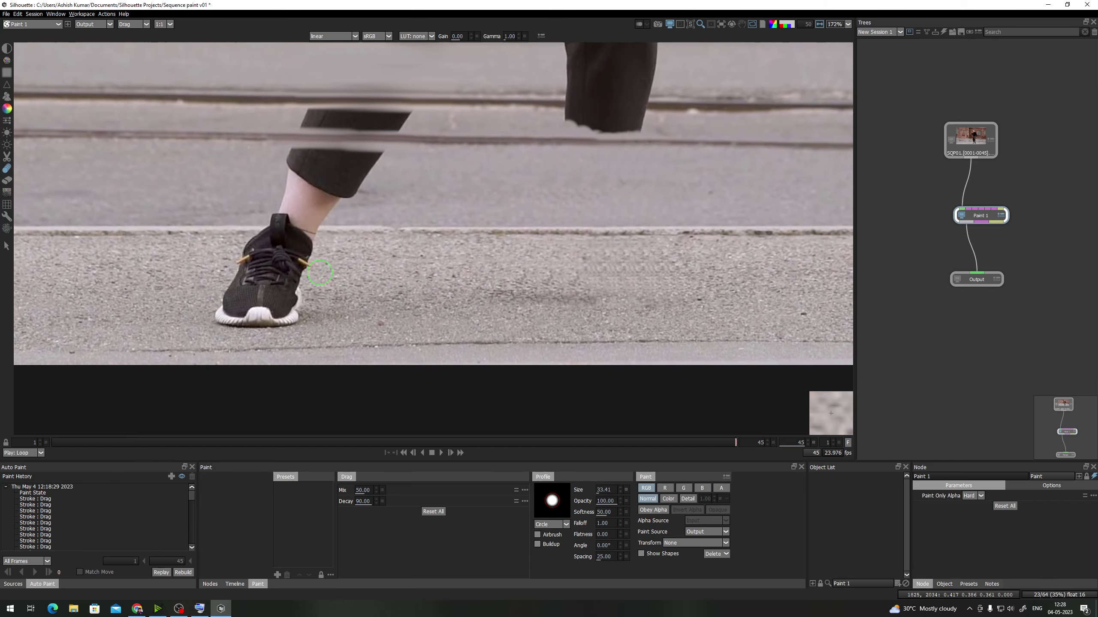
key("c")
scroll(319, 272, "up", 4)
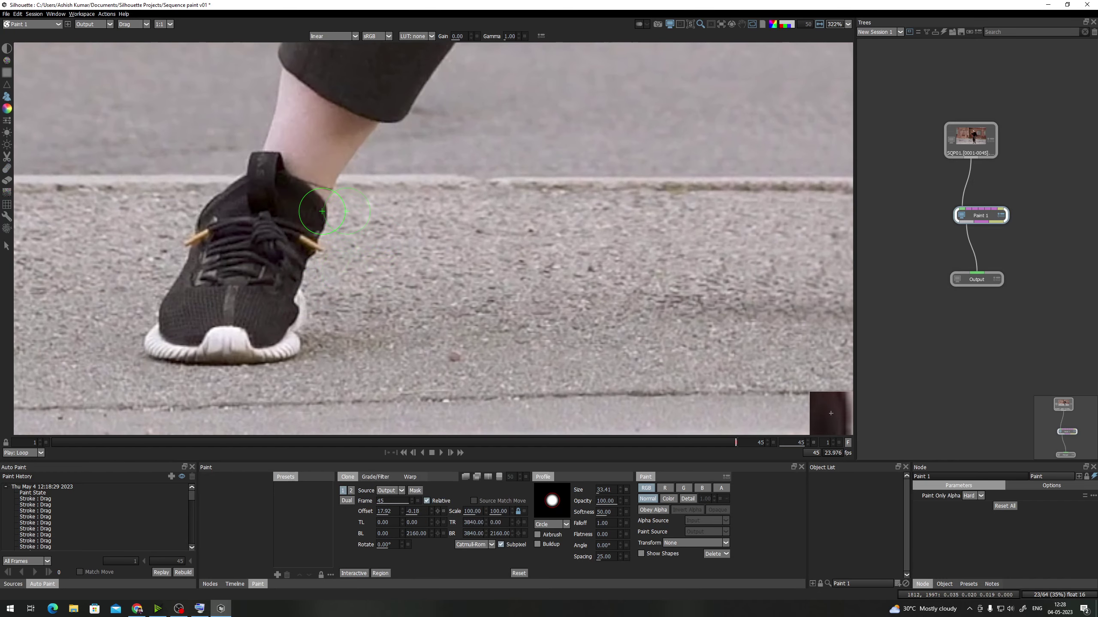
mouse_move(322, 211)
left_mouse_down()
mouse_move(288, 305)
mouse_move(301, 341)
mouse_move(285, 340)
mouse_move(492, 314)
left_mouse_up()
left_click(340, 263, "shift")
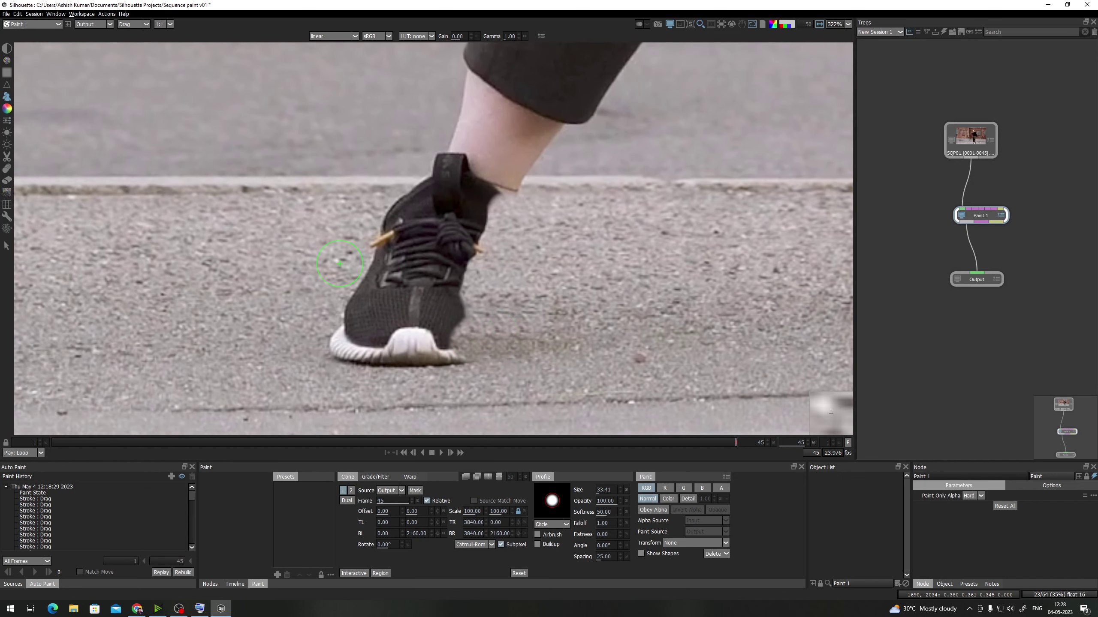
mouse_move(386, 227)
left_mouse_down()
mouse_move(338, 340)
mouse_move(365, 333)
mouse_move(409, 212)
mouse_move(432, 184)
mouse_move(410, 302)
mouse_move(382, 351)
left_mouse_up()
Clean the smeared streaks off the sweater's left edge and clone the brick wall over that edge with offset -22.66, 0.00
scroll(382, 351, "down", 10)
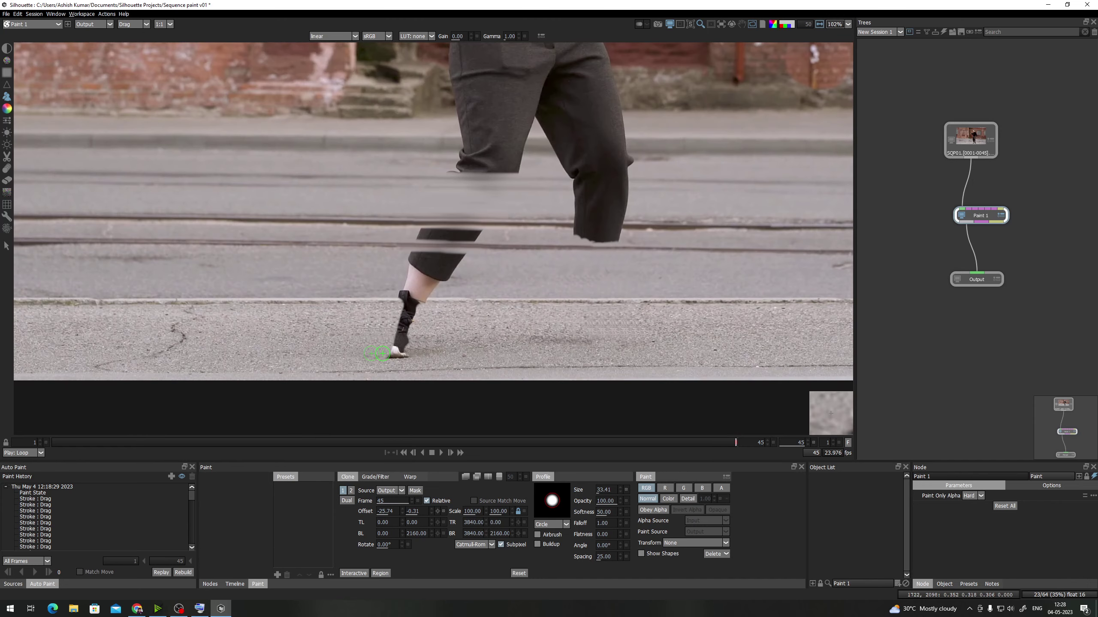
scroll(388, 336, "up", 6)
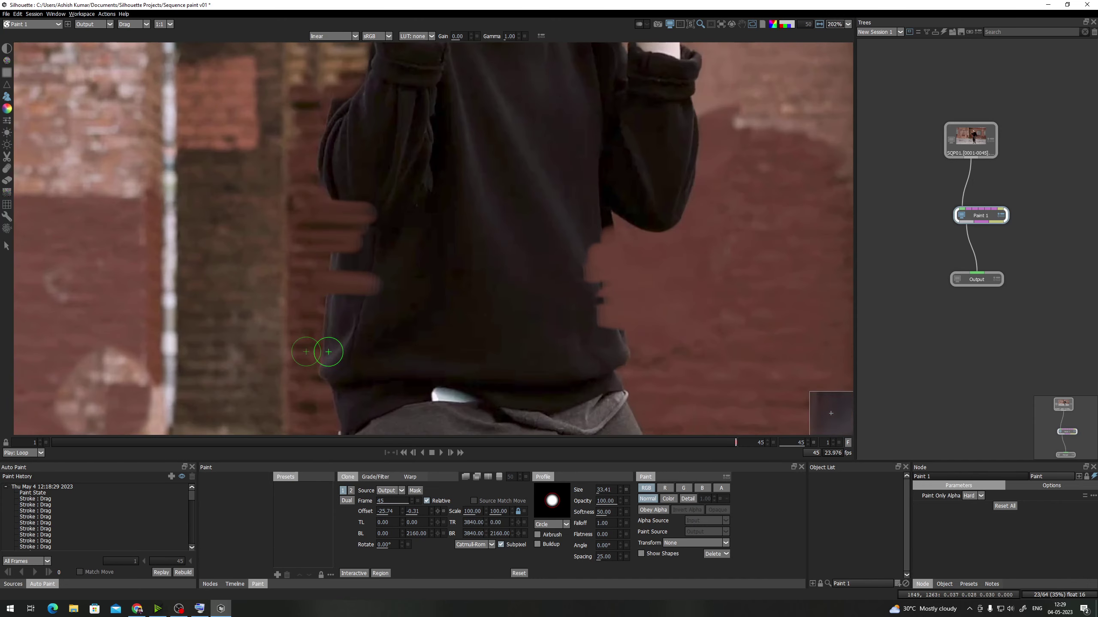
mouse_move(367, 189)
left_mouse_down()
mouse_move(347, 263)
mouse_move(313, 294)
mouse_move(350, 196)
mouse_move(370, 285)
left_mouse_up()
scroll(311, 277, "up", 2)
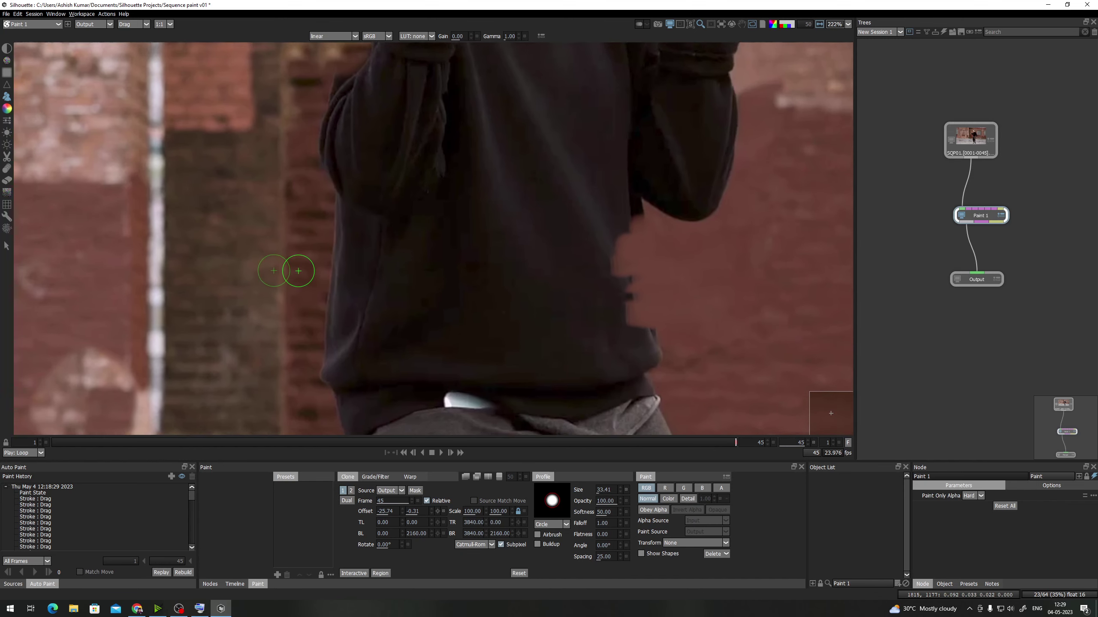
left_click_drag(311, 238, 330, 236)
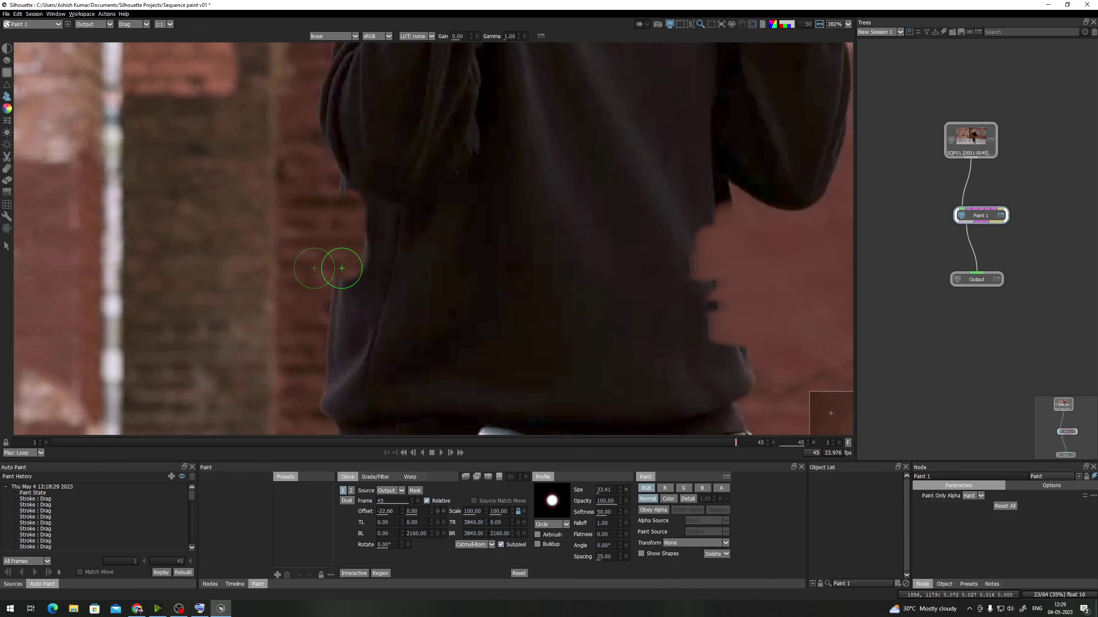
mouse_move(340, 312)
left_mouse_down()
mouse_move(330, 415)
mouse_move(357, 355)
mouse_move(368, 250)
left_mouse_up()
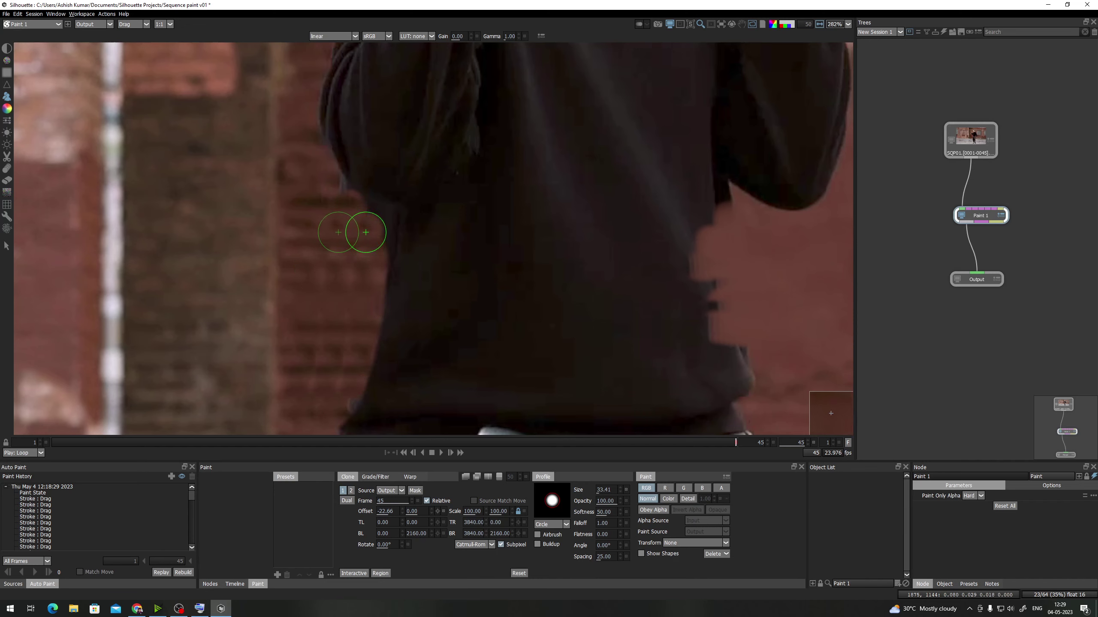
left_click_drag(356, 193, 350, 202)
Clone the brick wall over the outer edge of the image-left sleeve with offset -22.66, 0.00
left_click_drag(329, 152, 338, 254)
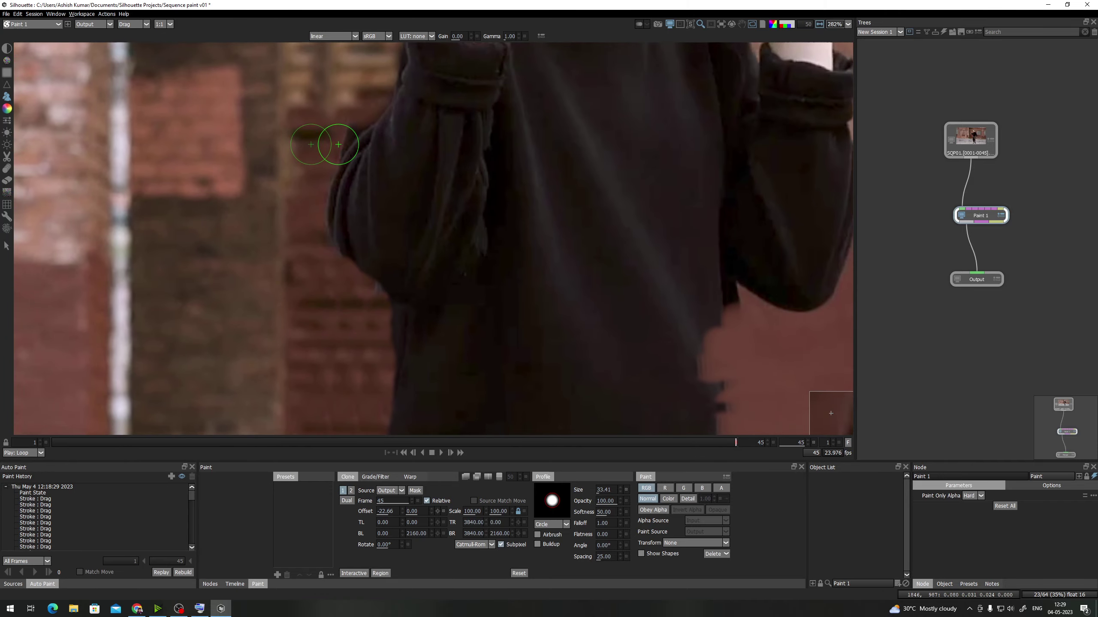
left_click_drag(339, 144, 335, 203)
scroll(375, 241, "down", 5)
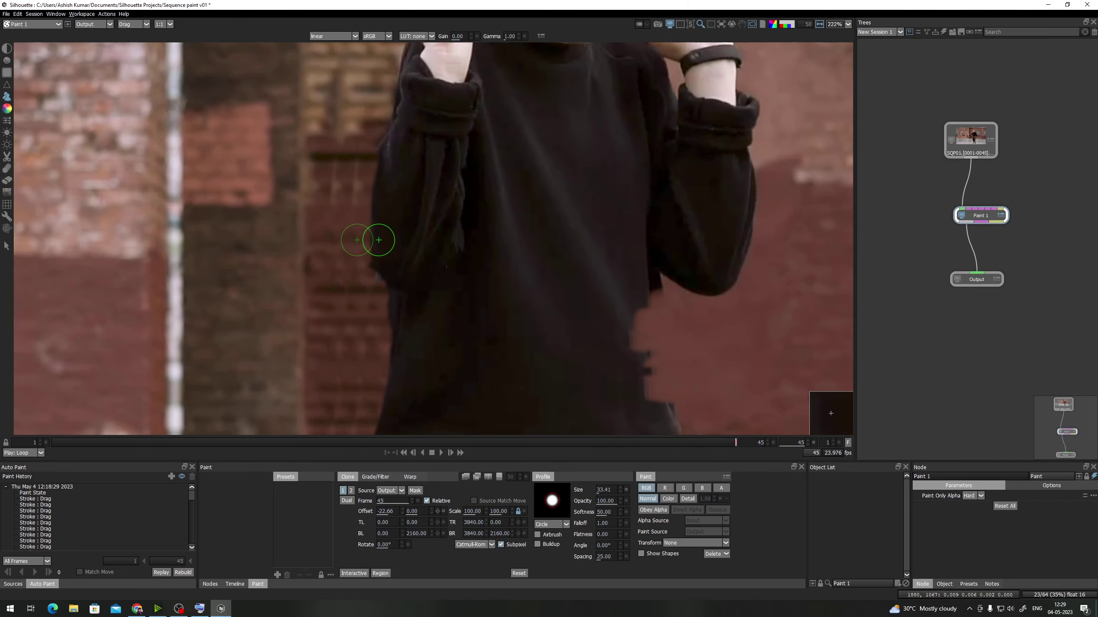
scroll(377, 256, "up", 4)
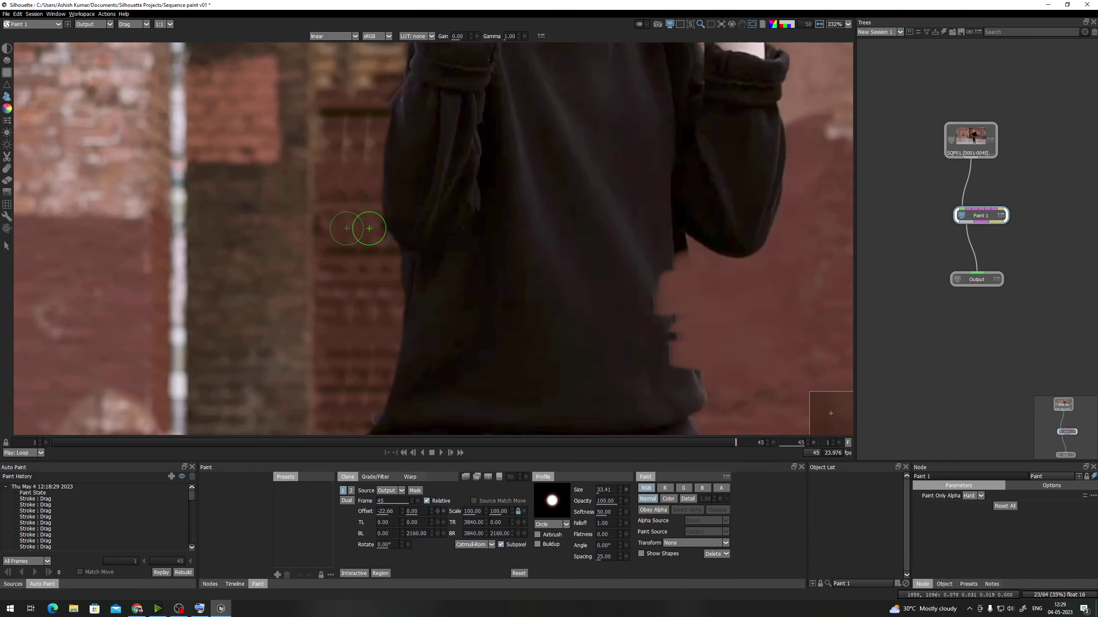
Clone the low wall and pavement background over the right edge of the trouser thigh with offset 42.92, -2.00
scroll(374, 186, "down", 7)
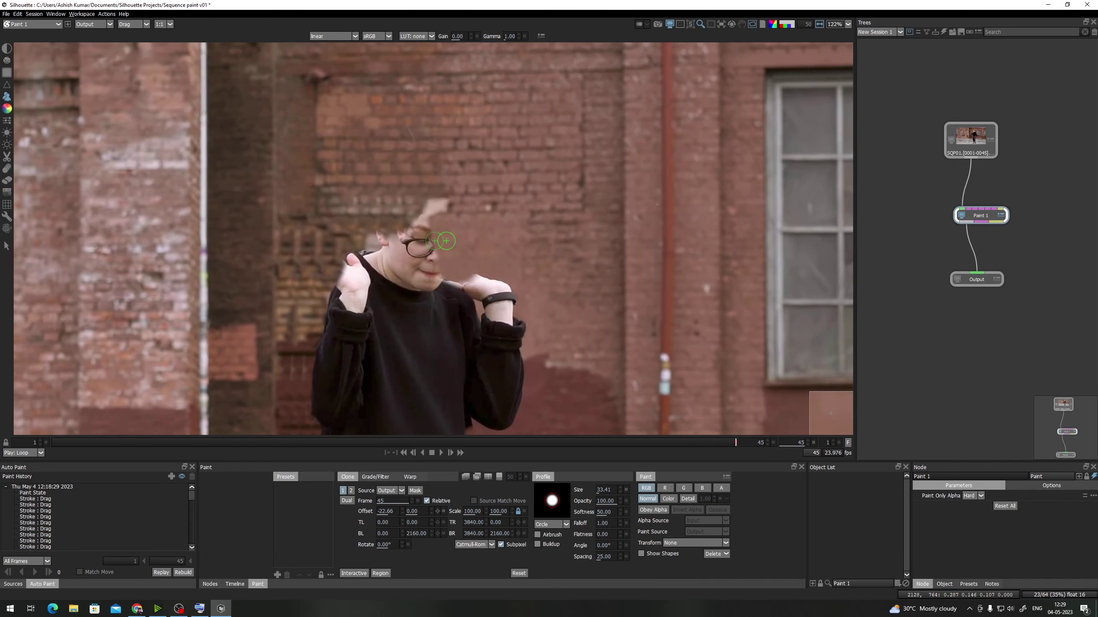
scroll(487, 245, "up", 6)
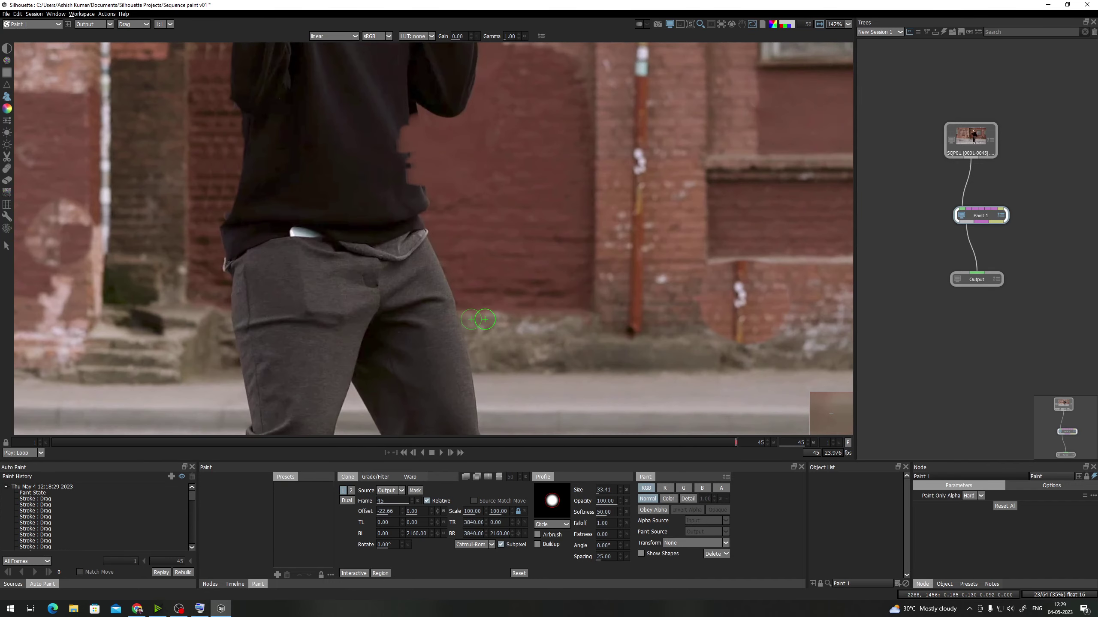
left_click_drag(496, 287, 501, 279)
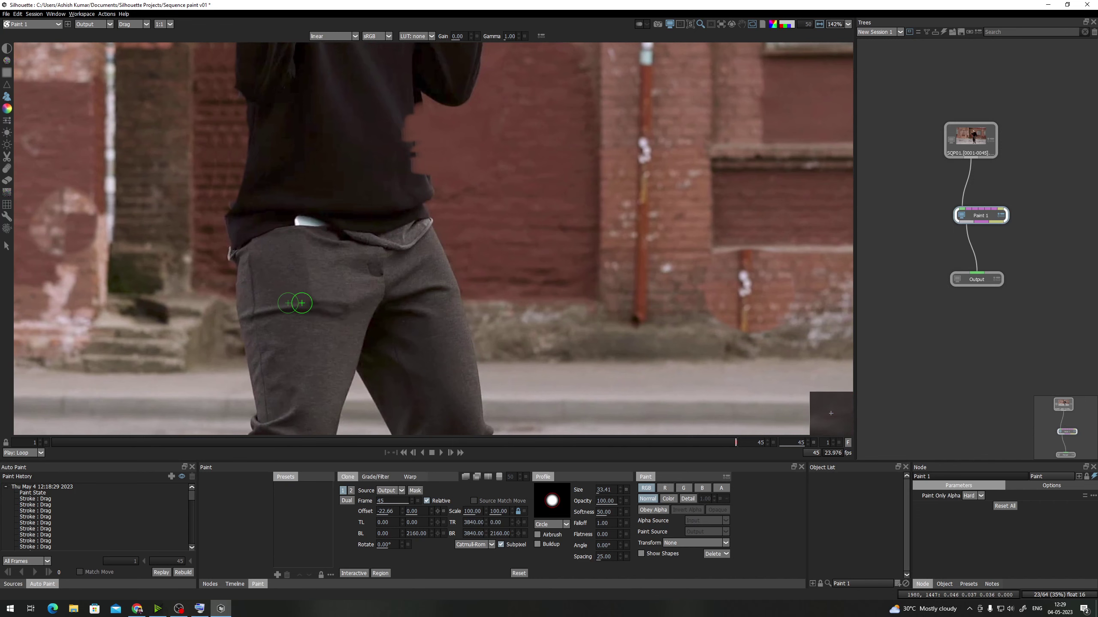
scroll(562, 277, "up", 2)
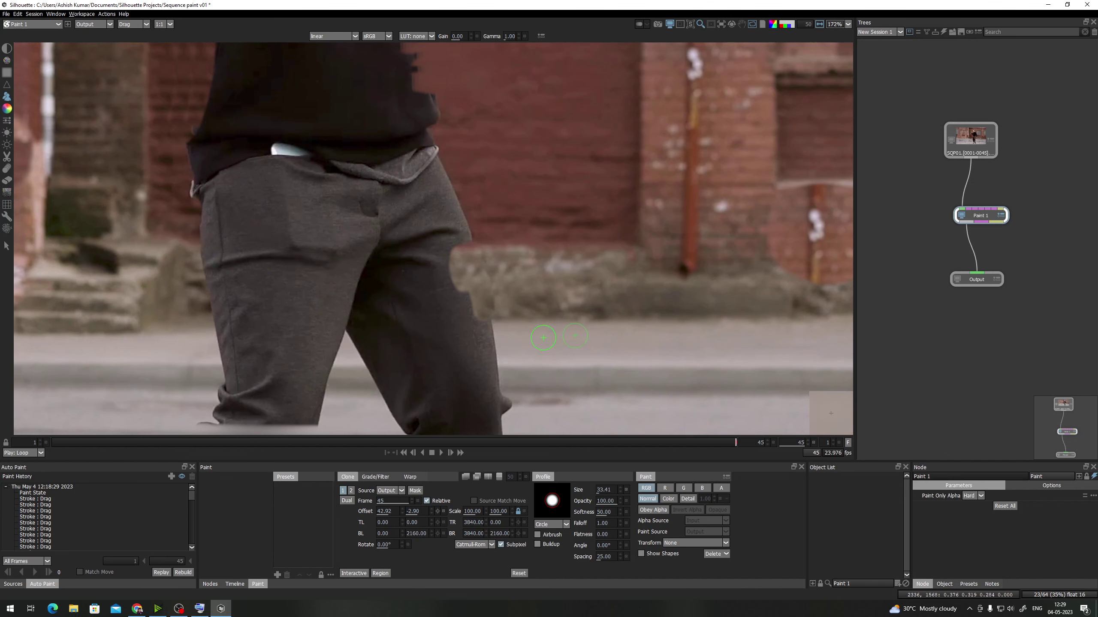
Examine the painted areas on frame 45 across the whole figure, from the head to the foot
scroll(540, 337, "down", 2)
scroll(542, 338, "down", 2)
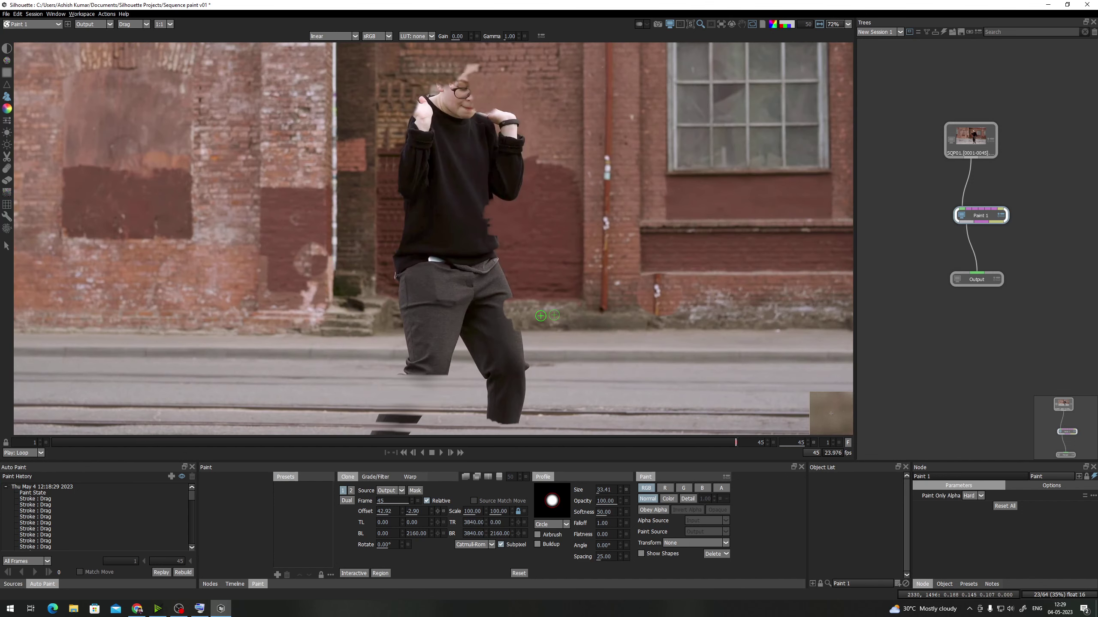
scroll(540, 315, "down", 1)
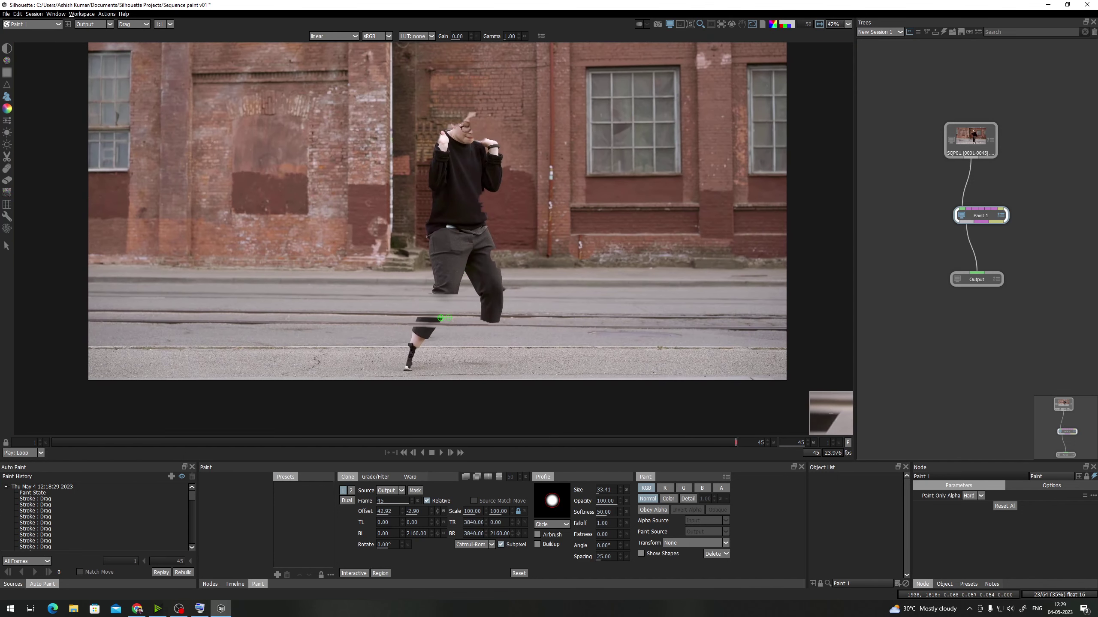
scroll(441, 319, "up", 3)
left_click_drag(456, 273, 450, 354)
scroll(450, 350, "down", 5)
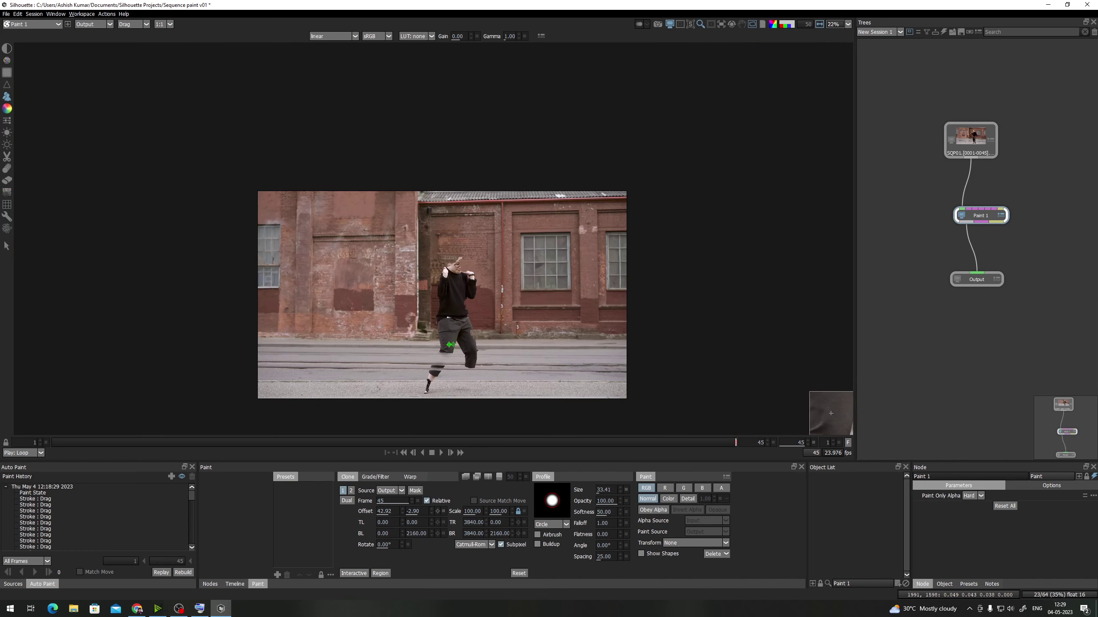
left_click_drag(442, 300, 441, 262)
scroll(452, 310, "up", 3)
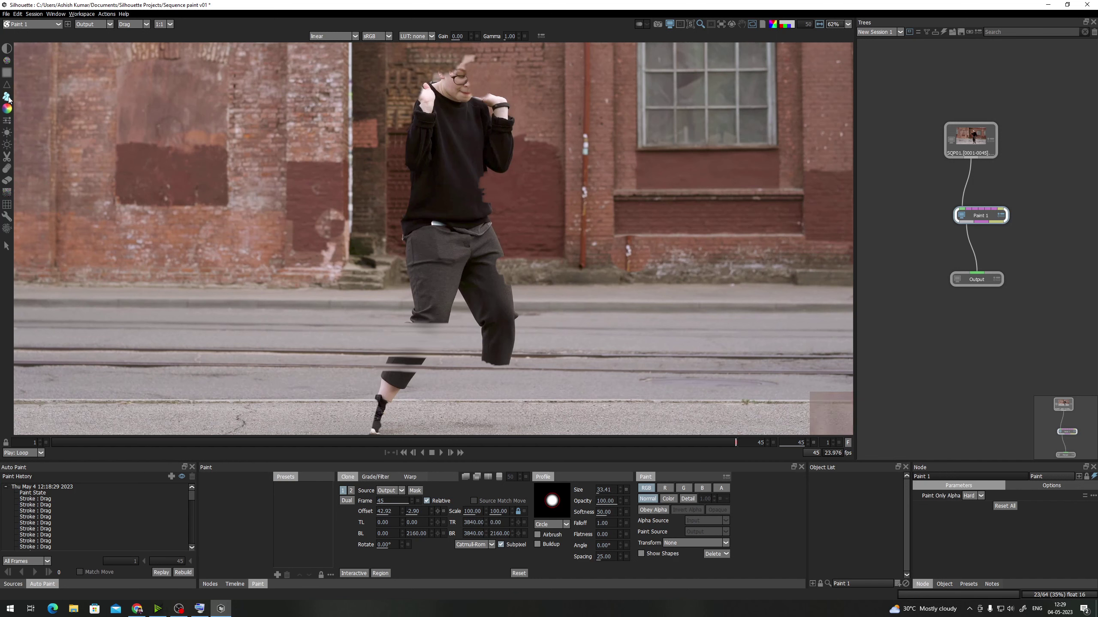
Review the Drag and Clone brush settings and compare their paint work on the sweater, trousers and road
left_click(8, 170)
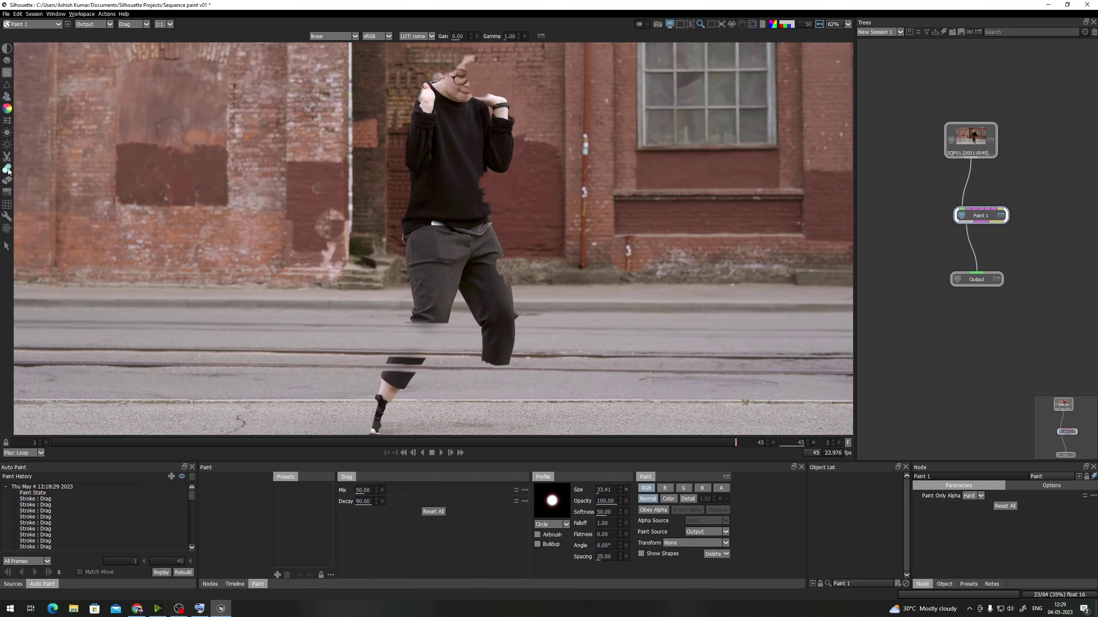
left_click(6, 97)
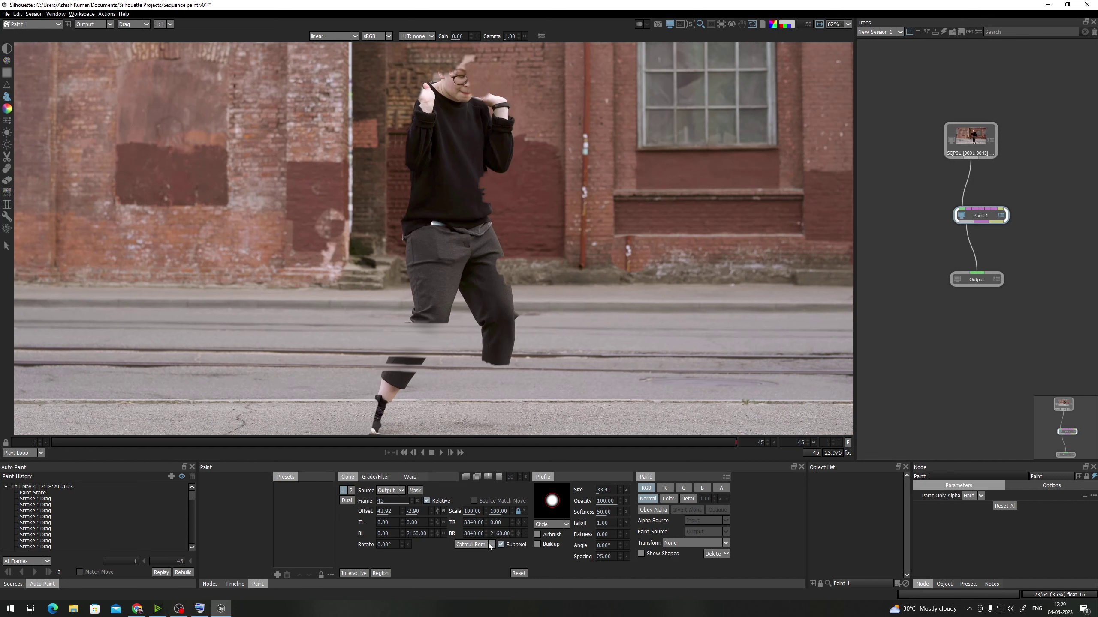
scroll(432, 306, "down", 2)
scroll(431, 305, "up", 2)
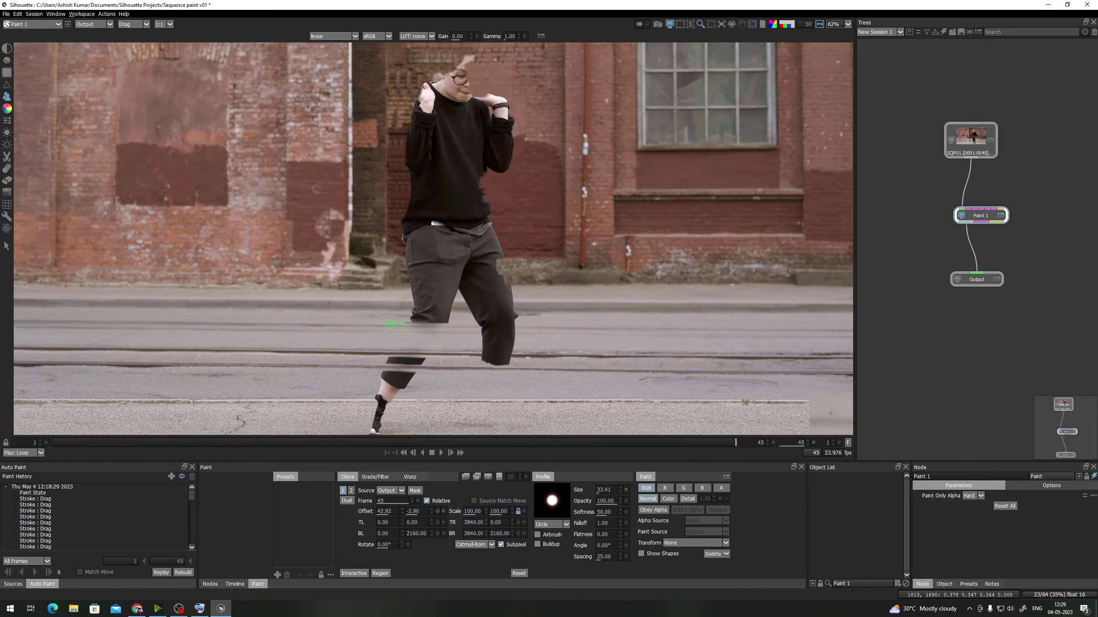
scroll(390, 323, "down", 2)
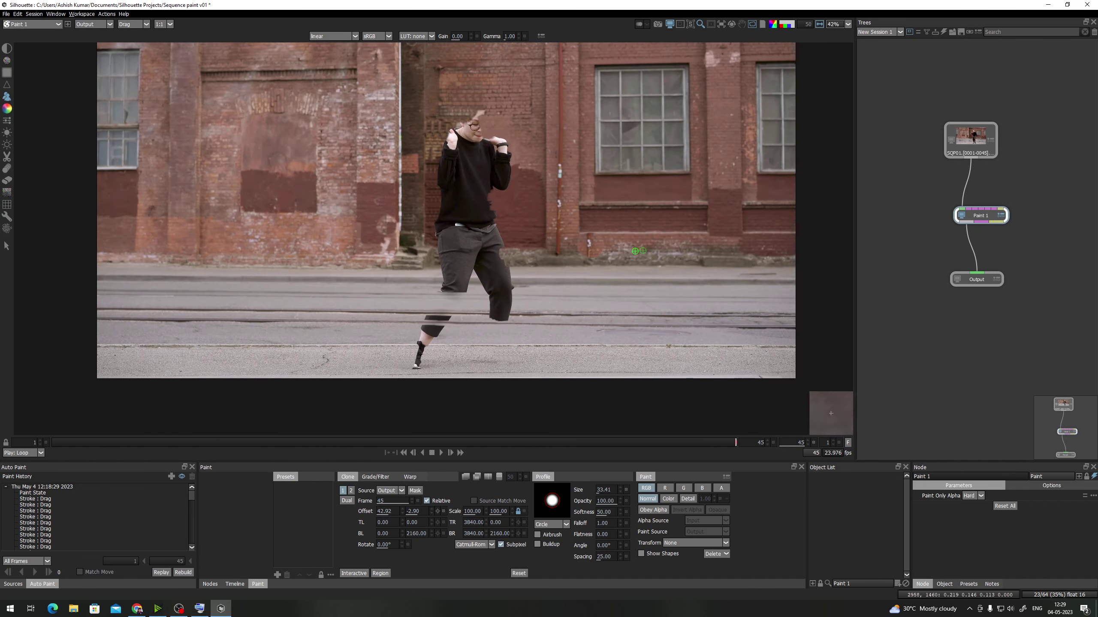
left_click_drag(494, 239, 478, 260)
scroll(521, 251, "up", 2)
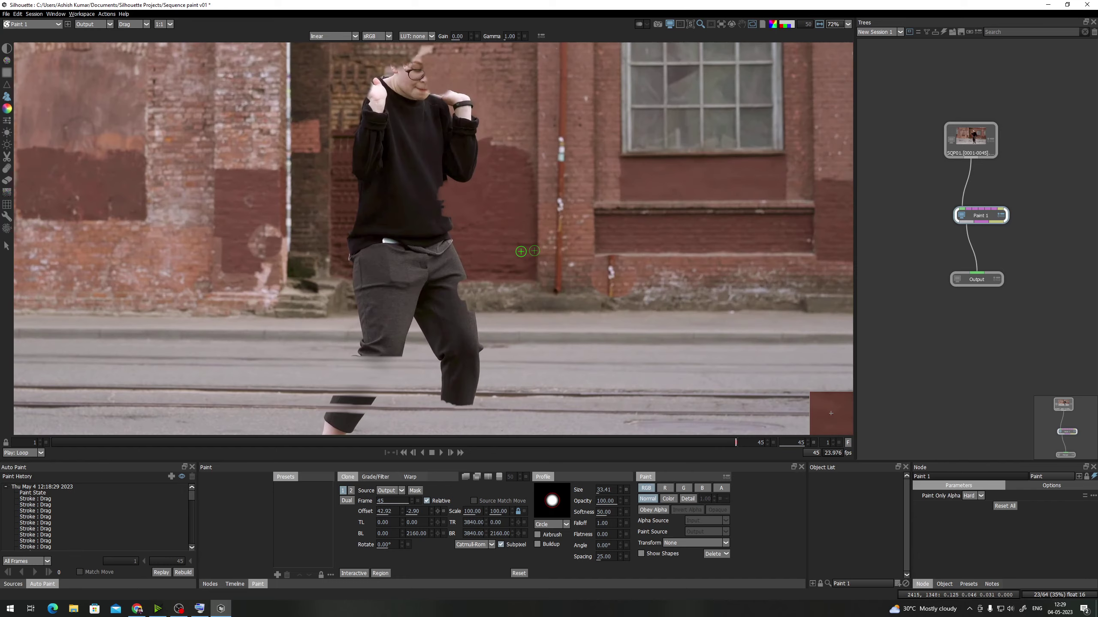
scroll(404, 163, "down", 2)
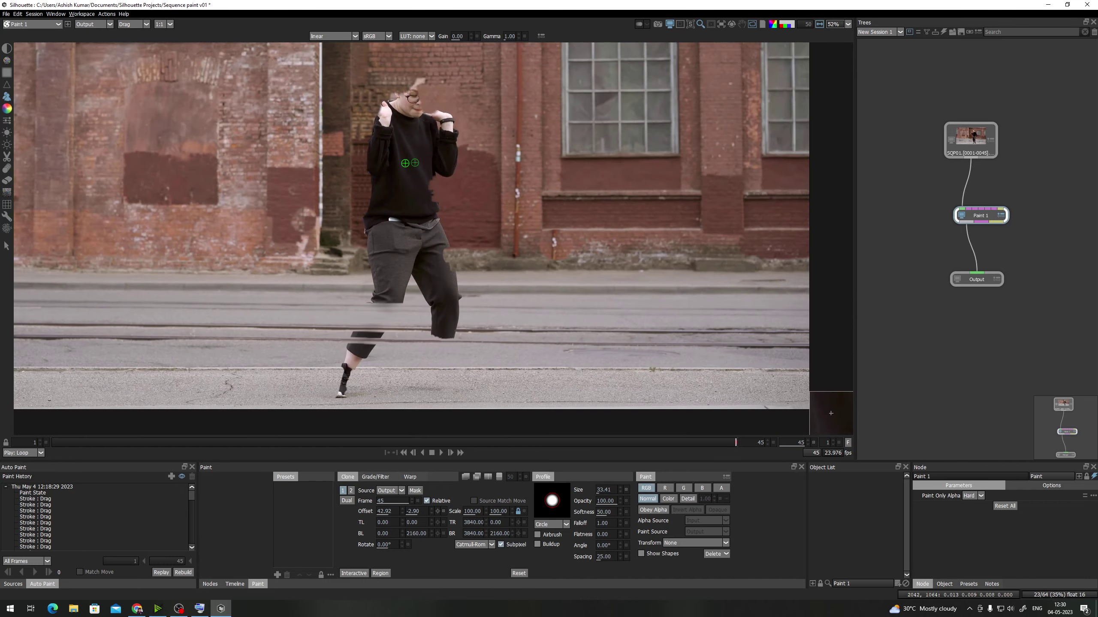
scroll(360, 238, "up", 1)
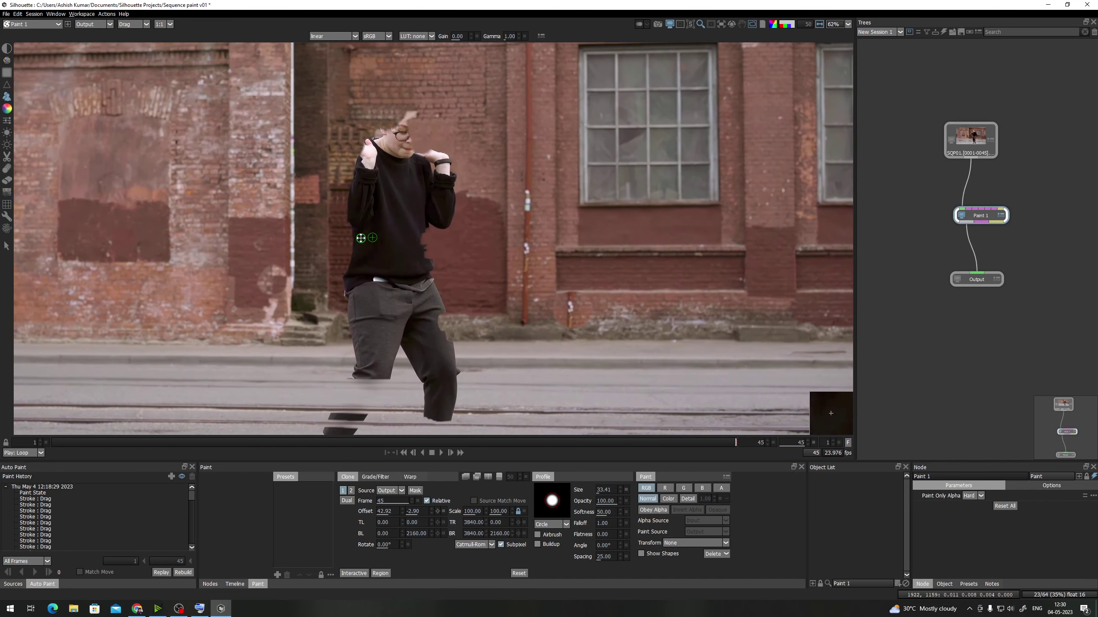
left_click_drag(518, 183, 495, 212)
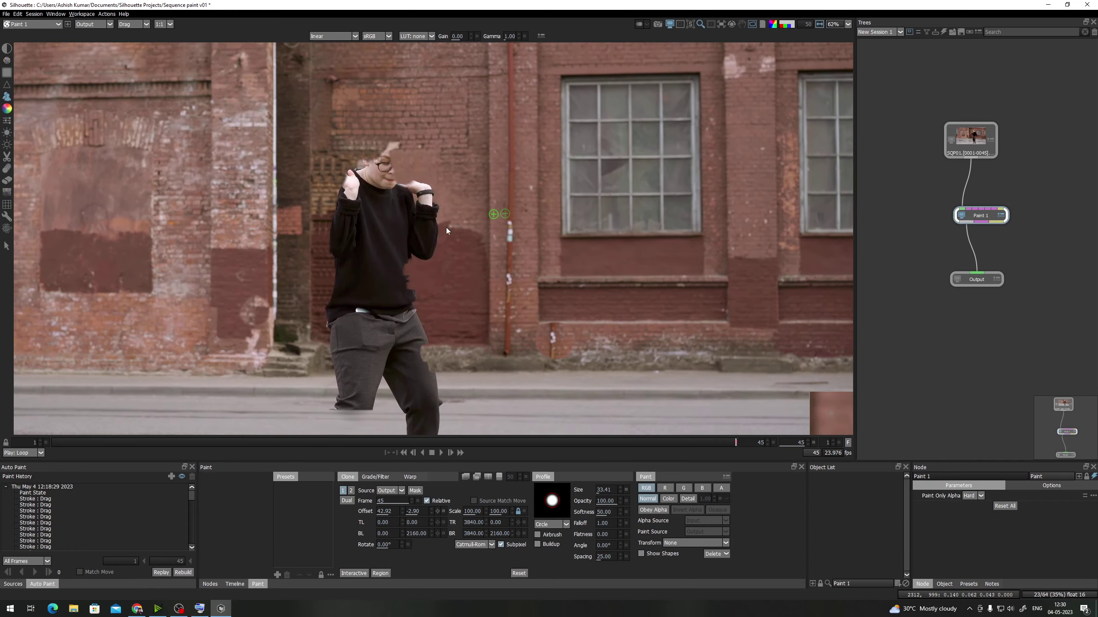
Save the Sequence paint v01 project
key("ctrl+s")
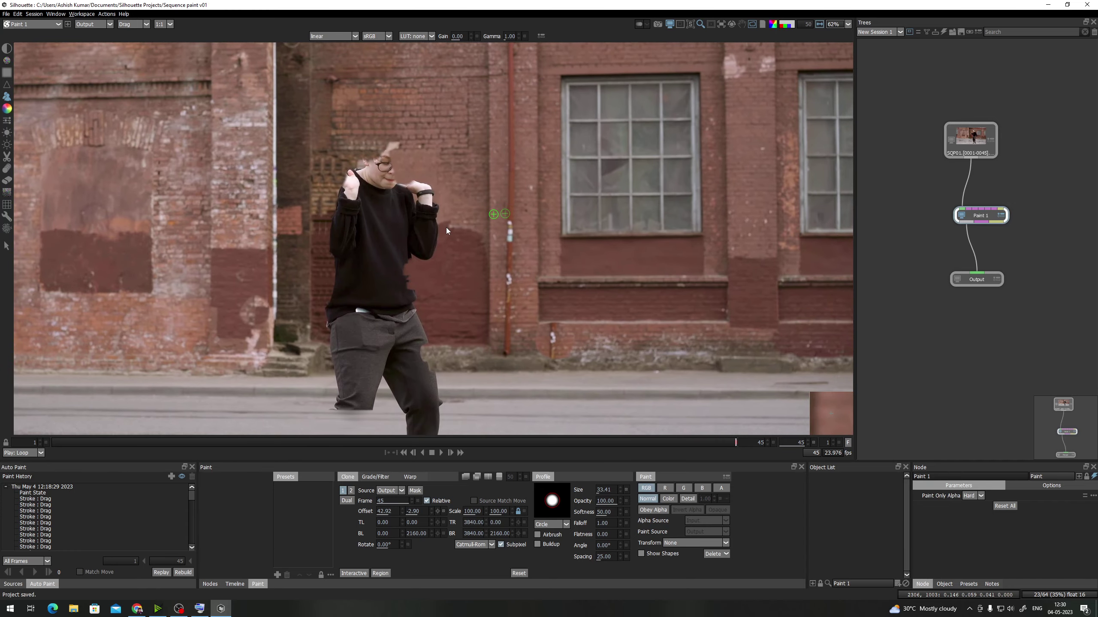
left_click(6, 14)
left_click(25, 61)
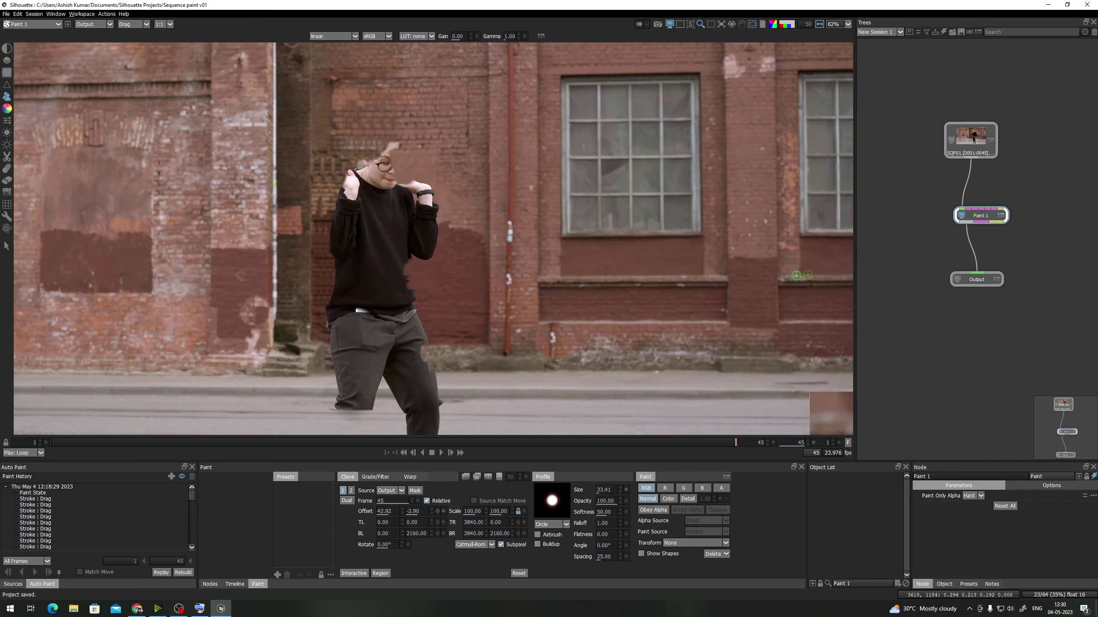